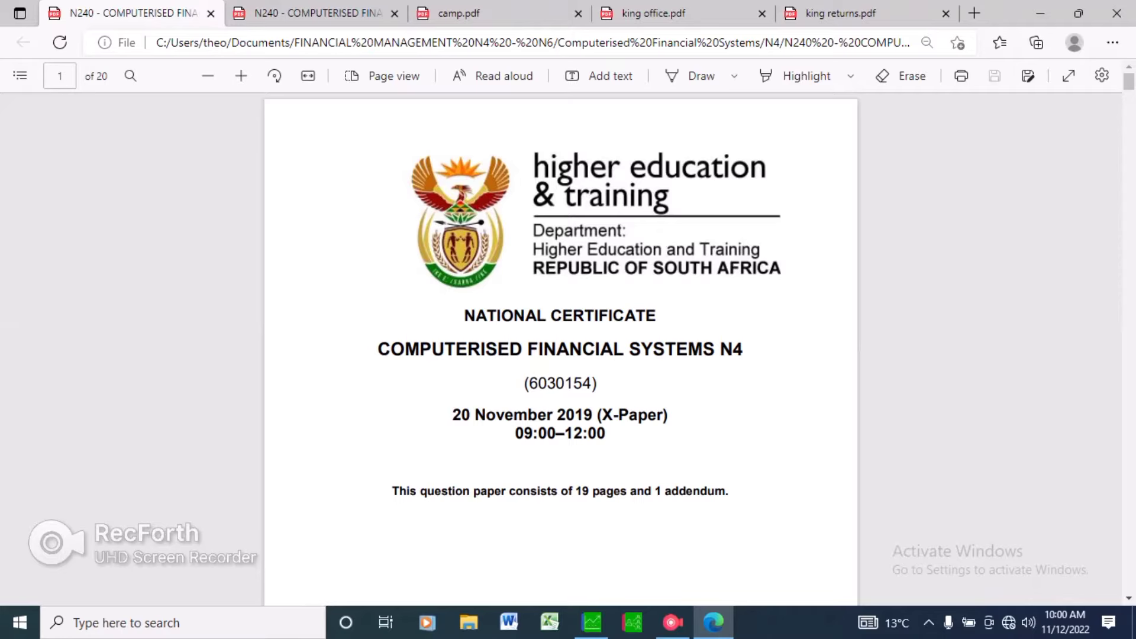
Open Process Cash Books for the bank cash book, declining to connect bank feeds.
{"action": "left_click", "coordinate": [266, 11]}
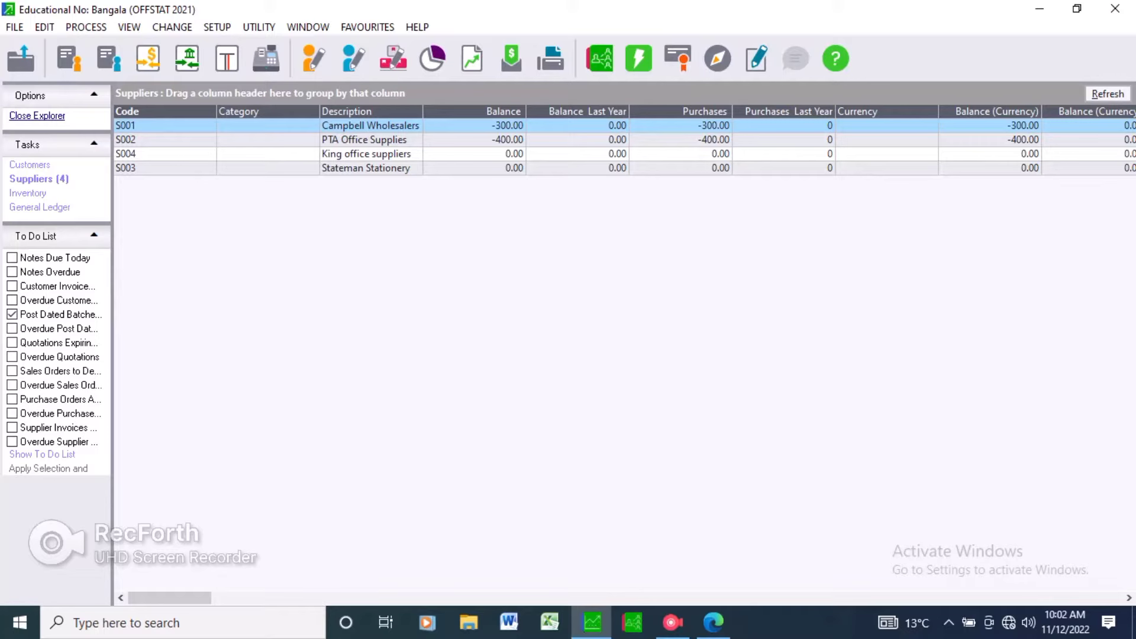
{"action": "left_click", "coordinate": [86, 27]}
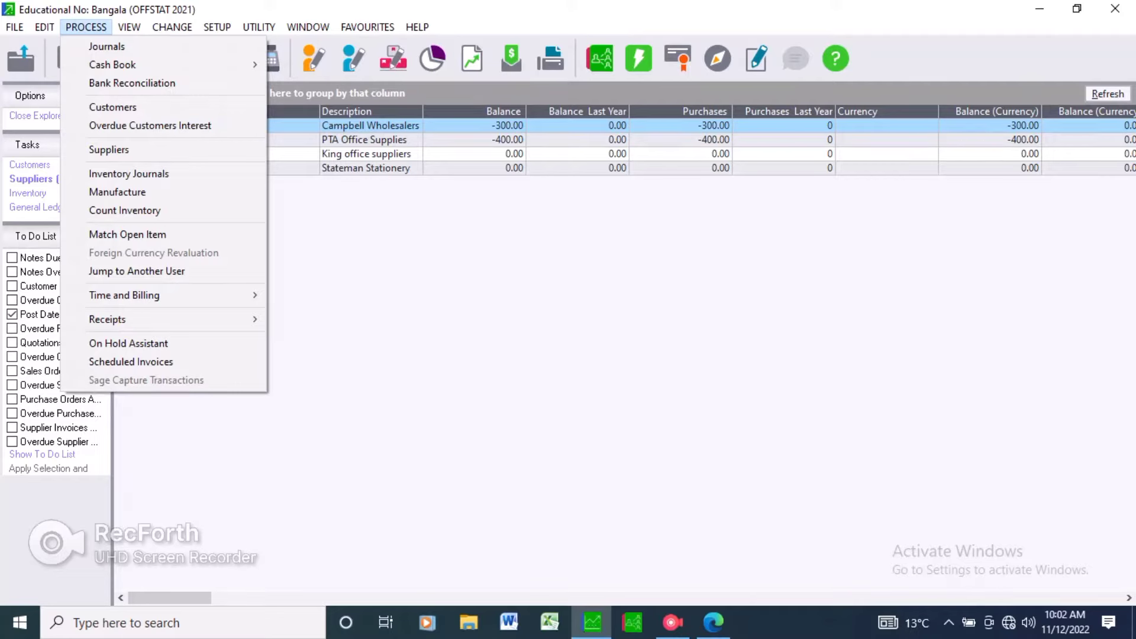
{"action": "mouse_move", "coordinate": [112, 64]}
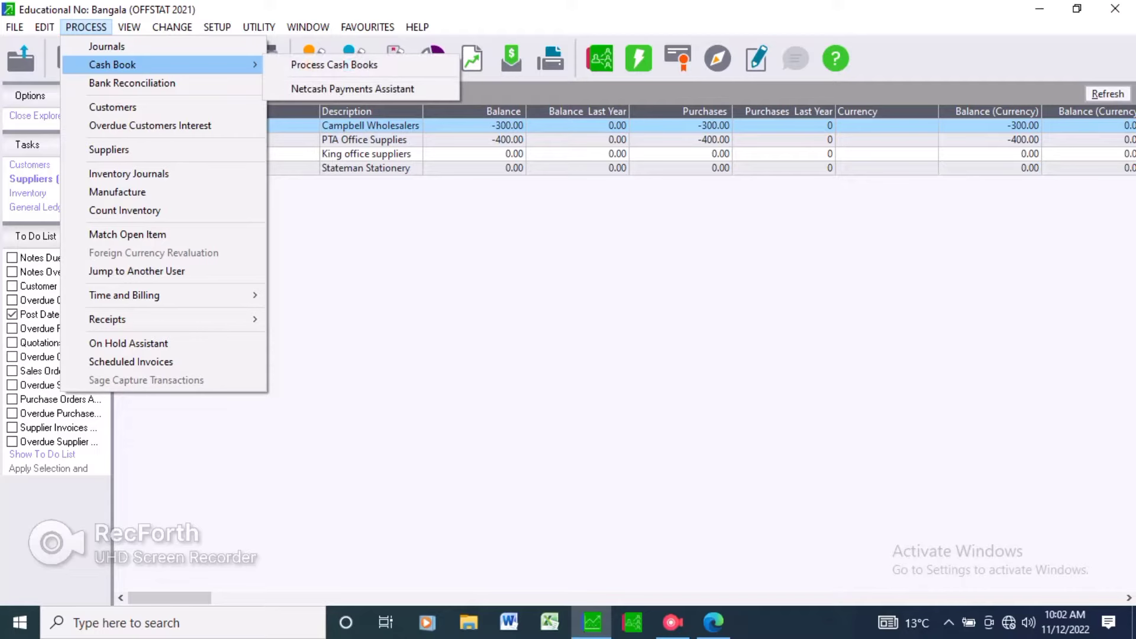
{"action": "left_click", "coordinate": [335, 64]}
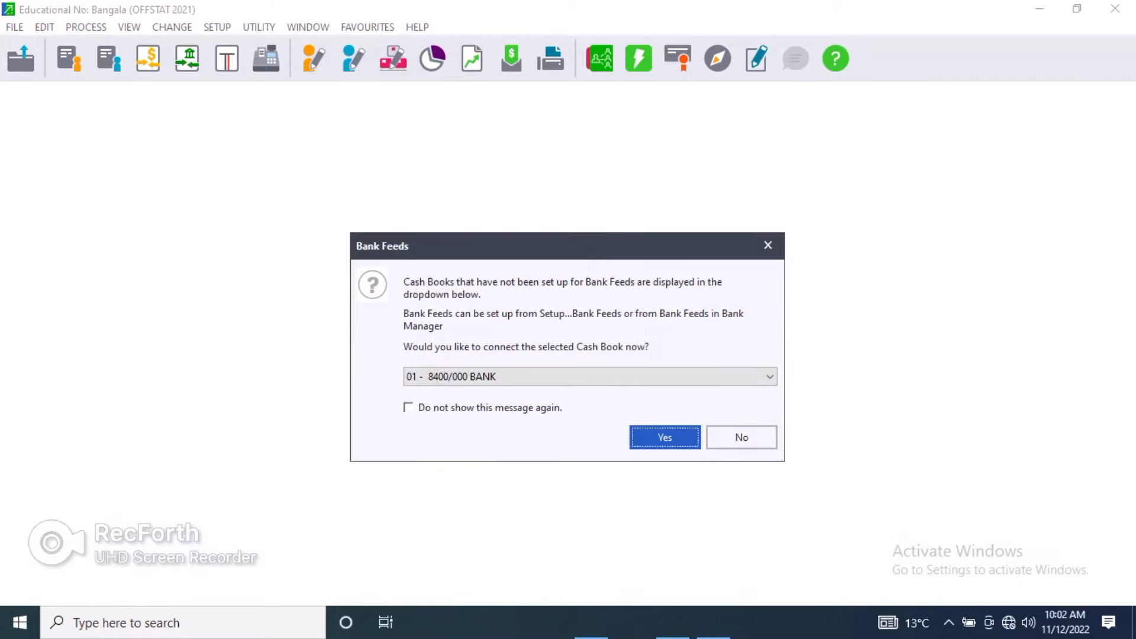
{"action": "left_click", "coordinate": [742, 438]}
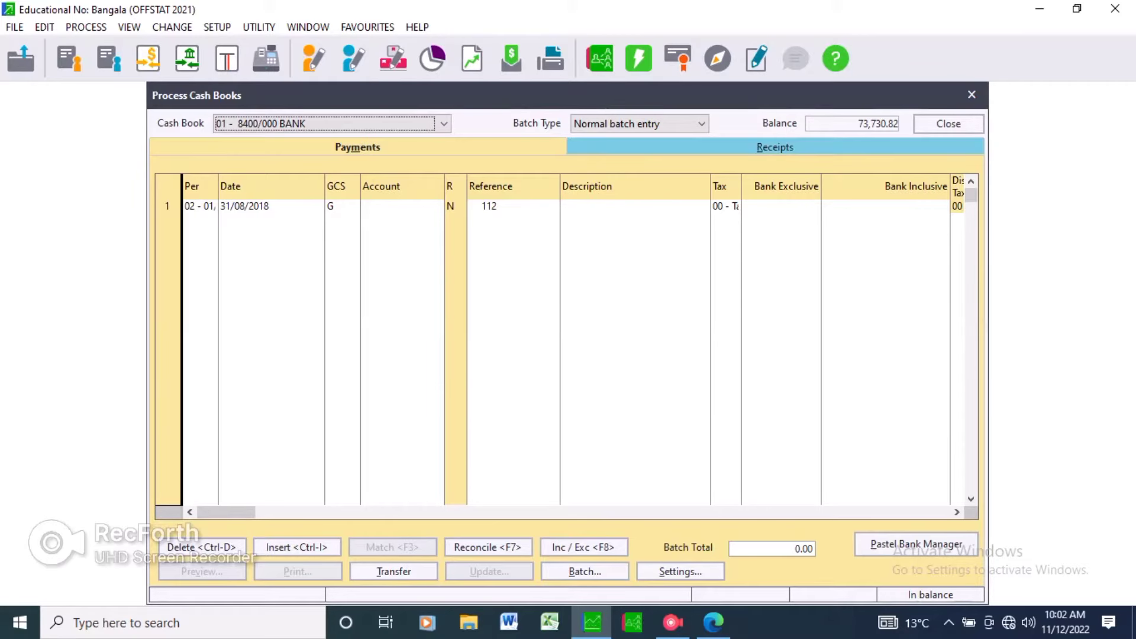
{"action": "left_click", "coordinate": [358, 147]}
{"action": "key", "text": "Right"}
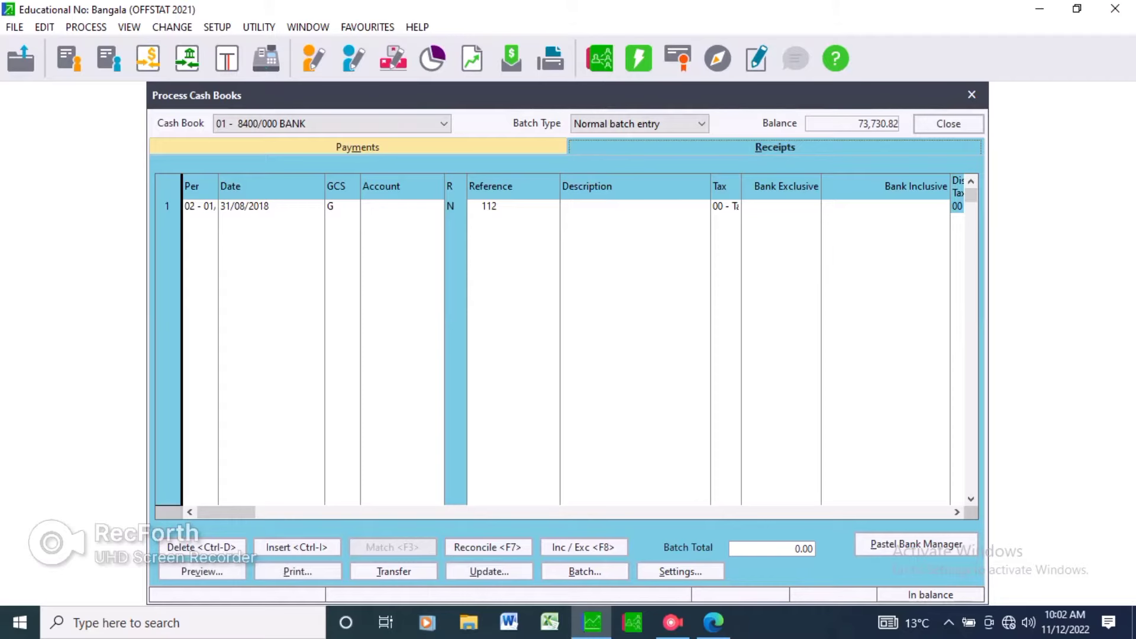
{"action": "left_click", "coordinate": [357, 147]}
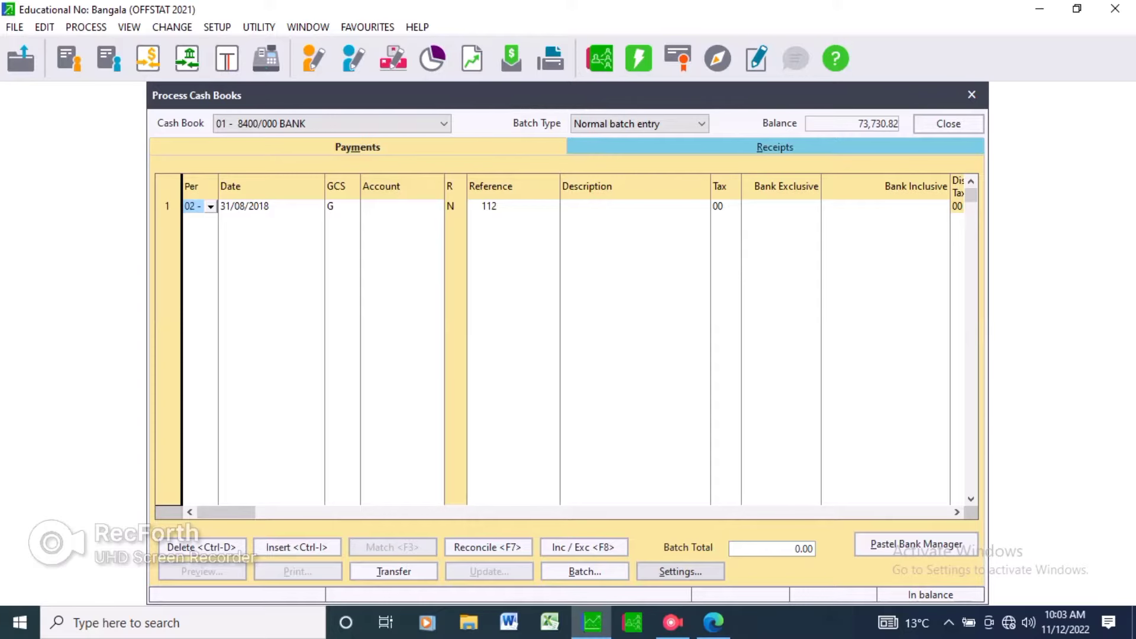
Set the batch's default tax type to 01 - Vat - Standard rated (14.00%) with tax processing on.
{"action": "left_click", "coordinate": [681, 572]}
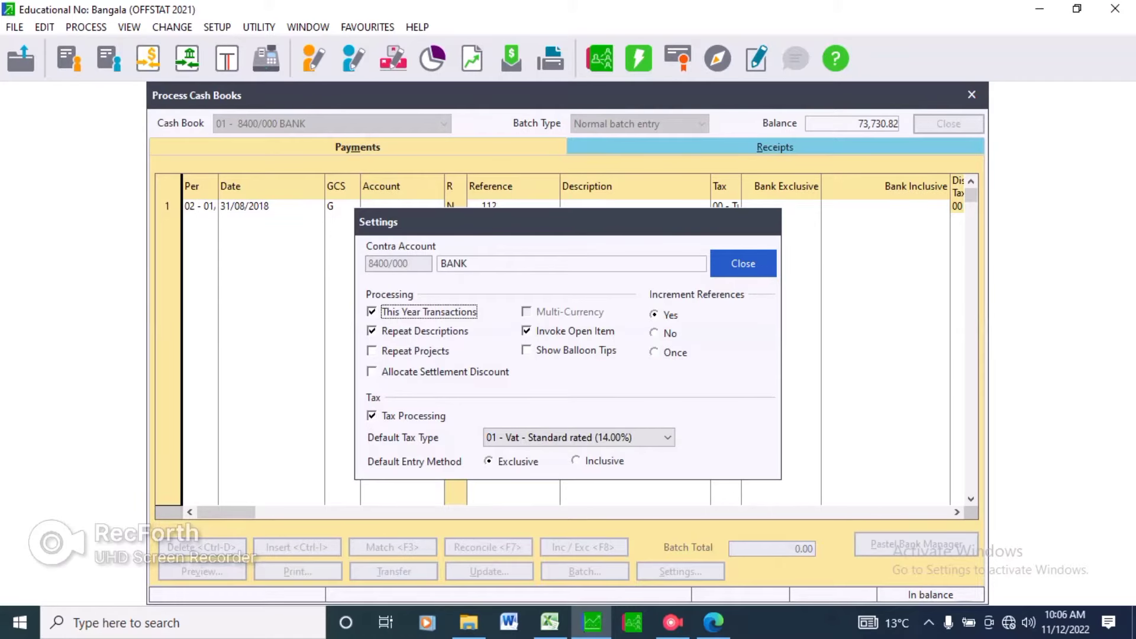
{"action": "left_click", "coordinate": [373, 416]}
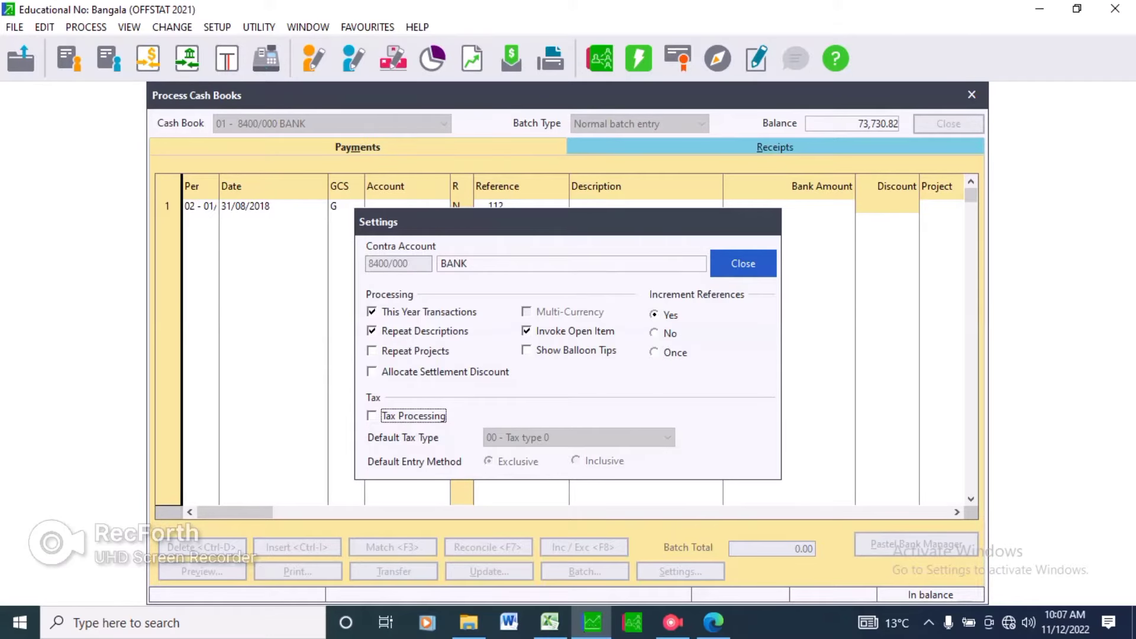
{"action": "key", "text": "space"}
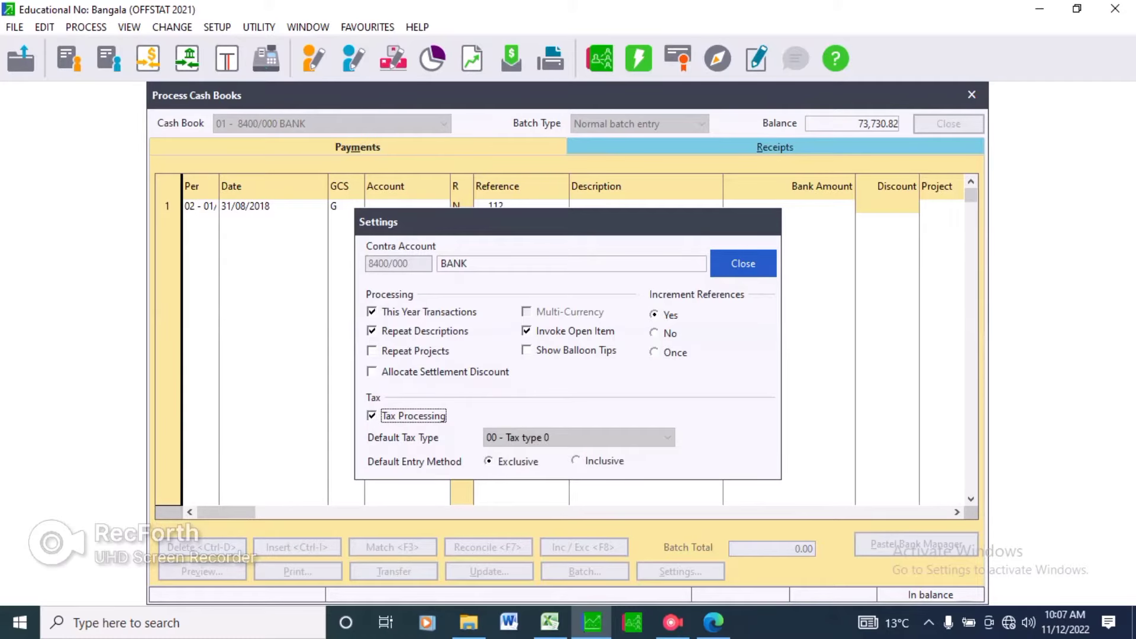
{"action": "key", "text": "Tab"}
{"action": "key", "text": "alt+Down"}
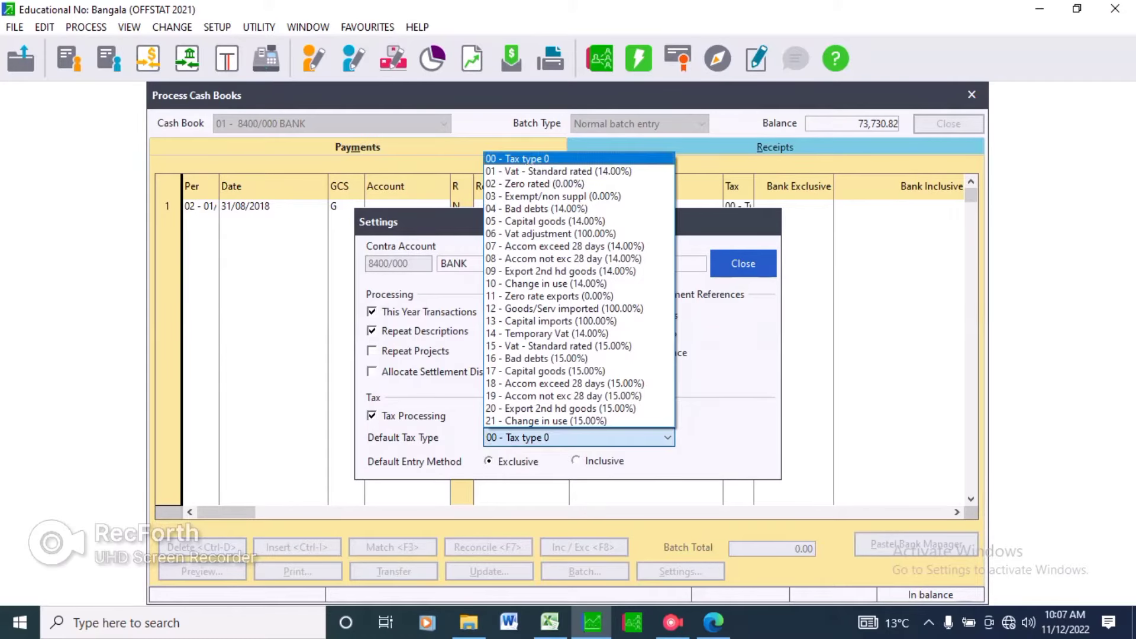
{"action": "key", "text": "Down"}
{"action": "key", "text": "Return"}
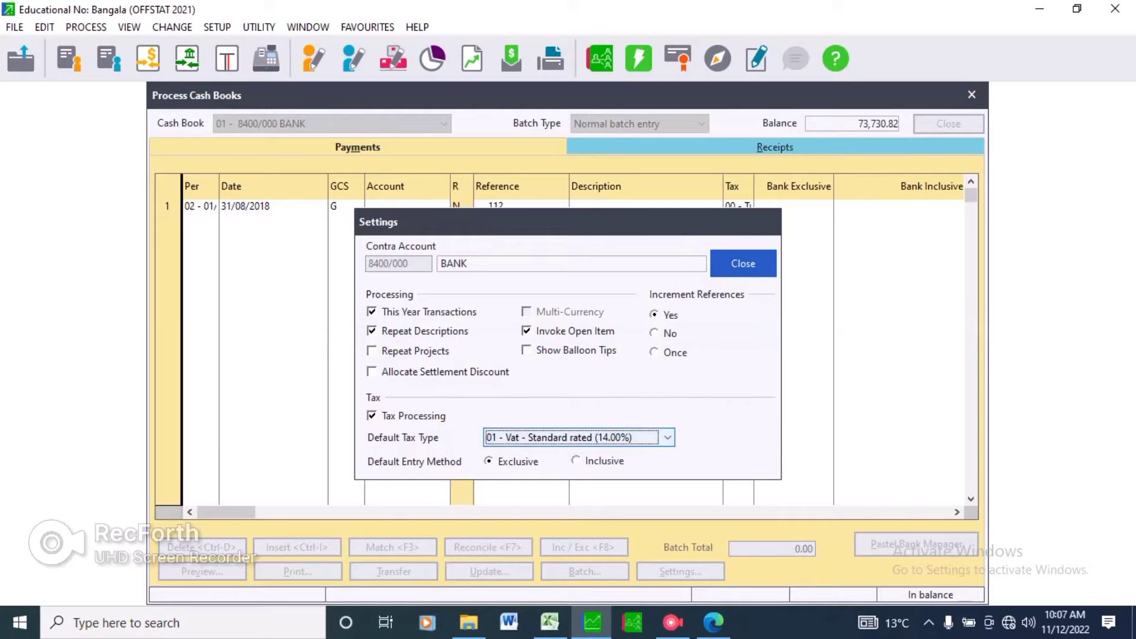
{"action": "left_click", "coordinate": [743, 263]}
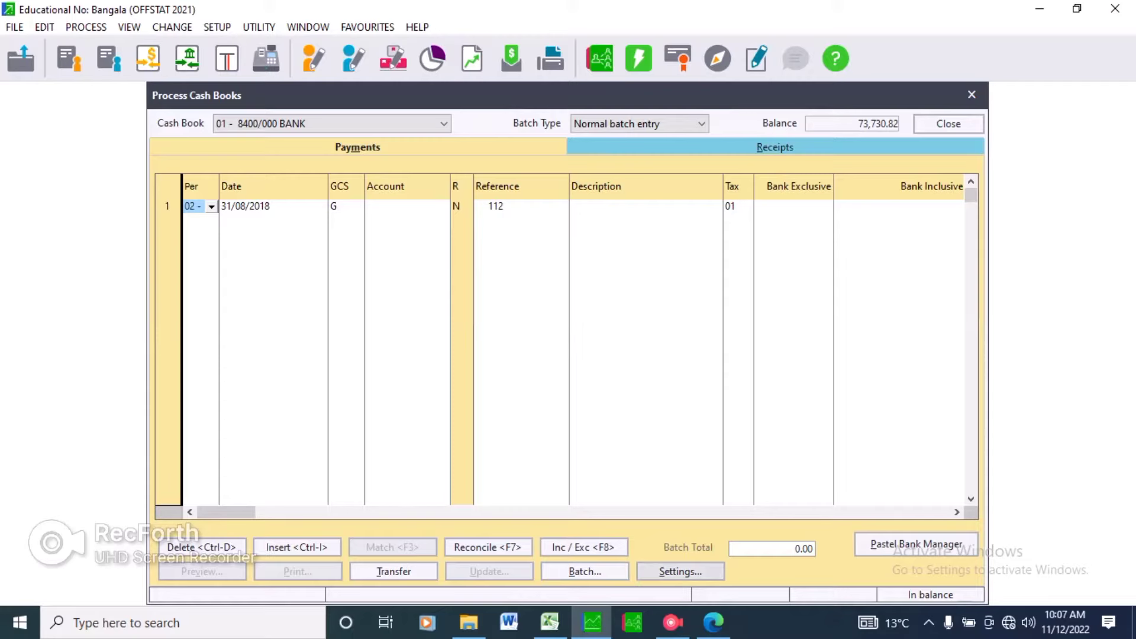
Review the period 1 cheque payments listed in the question paper.
{"action": "left_click", "coordinate": [714, 622]}
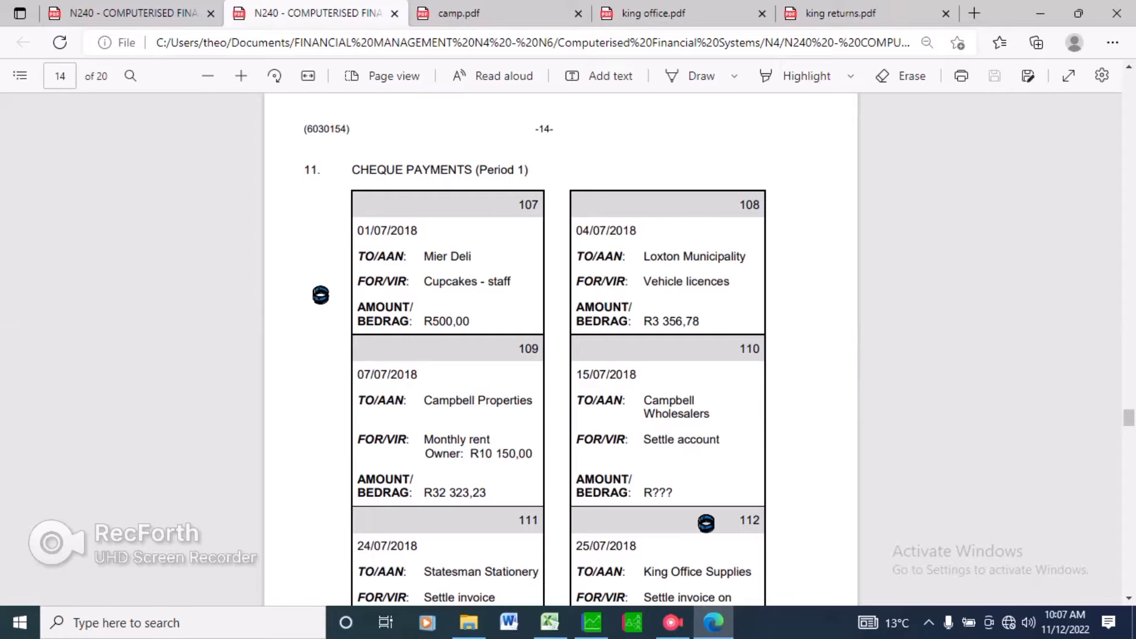
{"action": "mouse_move", "coordinate": [592, 622]}
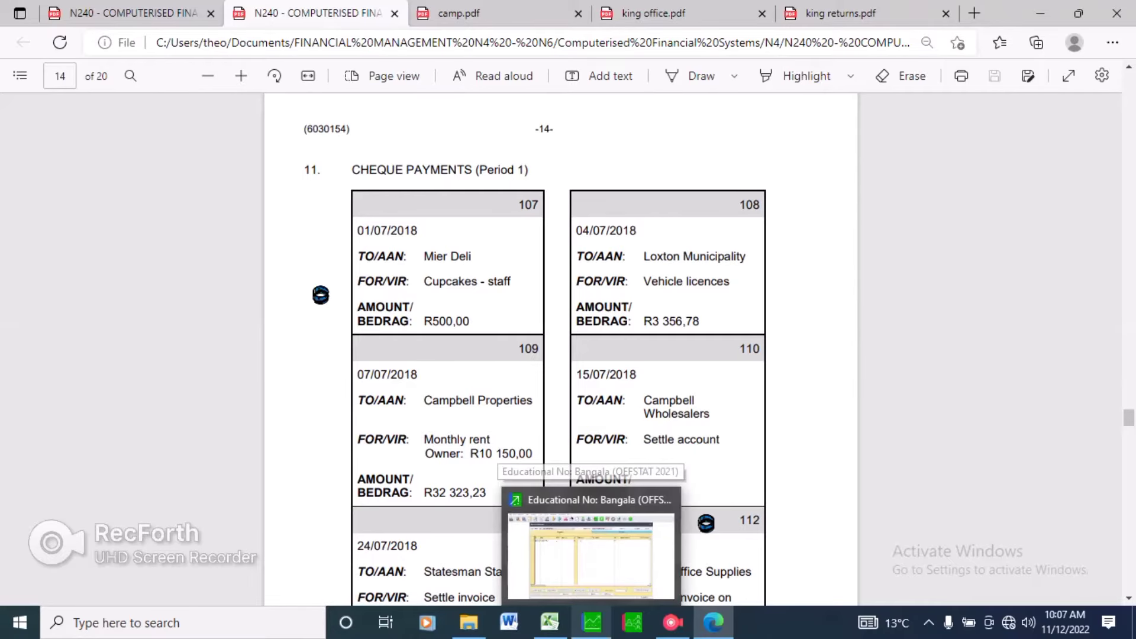
{"action": "left_click", "coordinate": [590, 556]}
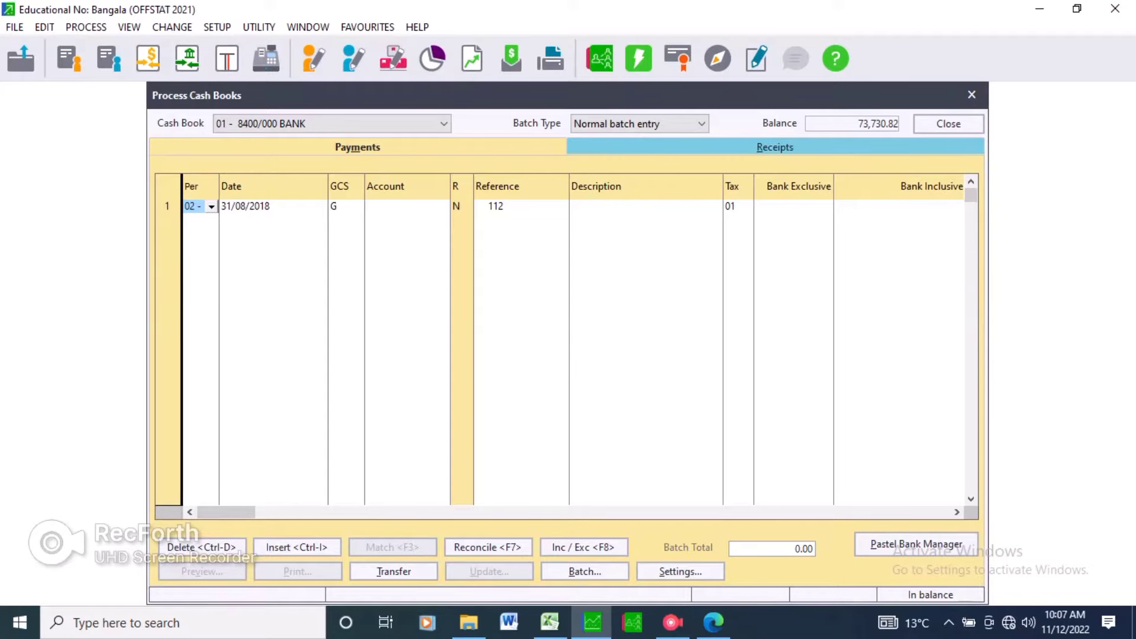
Set the first payment line's period to 01.
{"action": "left_click", "coordinate": [212, 207]}
{"action": "left_click", "coordinate": [265, 220]}
{"action": "left_click", "coordinate": [266, 206]}
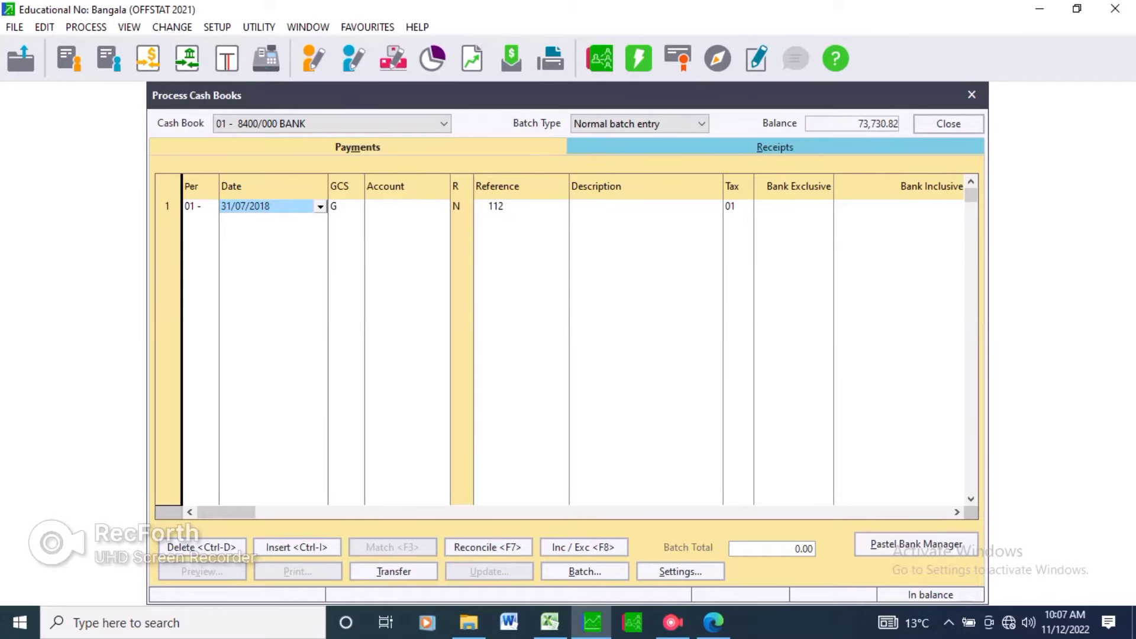
Enter the date 01/07/2018 on the first payment line.
{"action": "key", "text": "alt+Tab"}
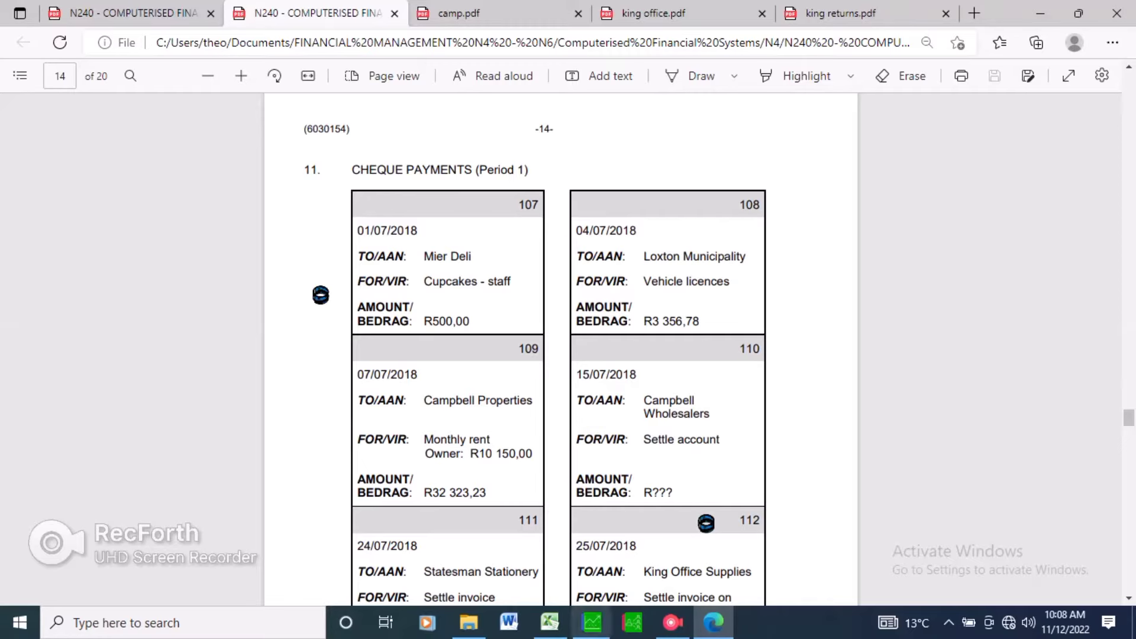
{"action": "left_click", "coordinate": [592, 623]}
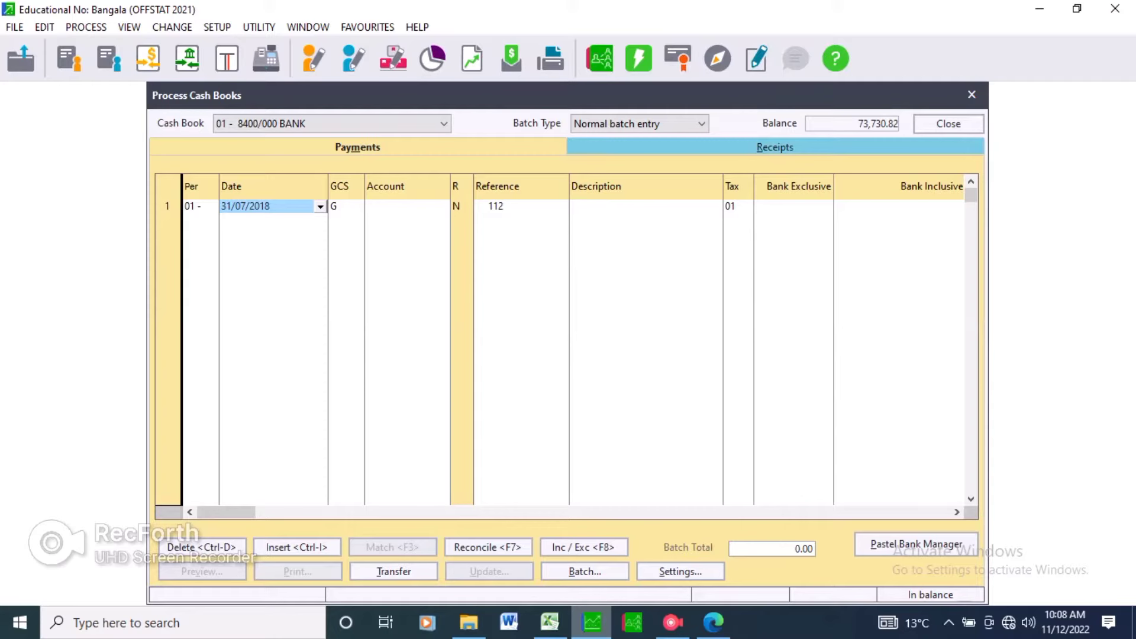
{"action": "type", "text": "01/07/2018"}
{"action": "key", "text": "Tab"}
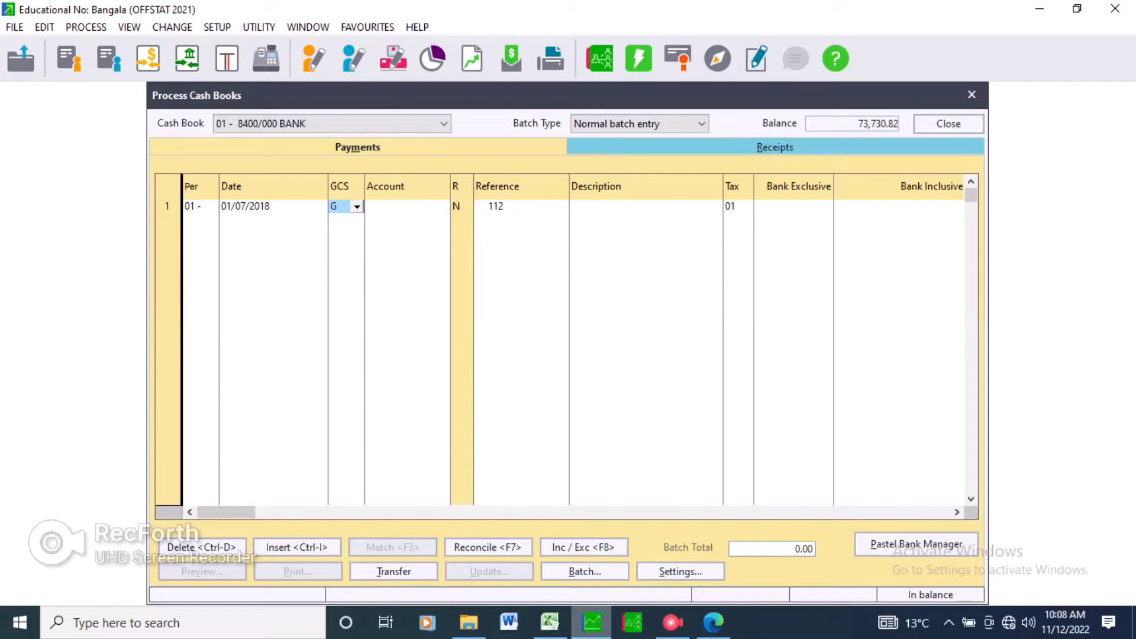
Choose general ledger account 6400/000 Refreshments for the payment line from the account lookup.
{"action": "left_click", "coordinate": [401, 207]}
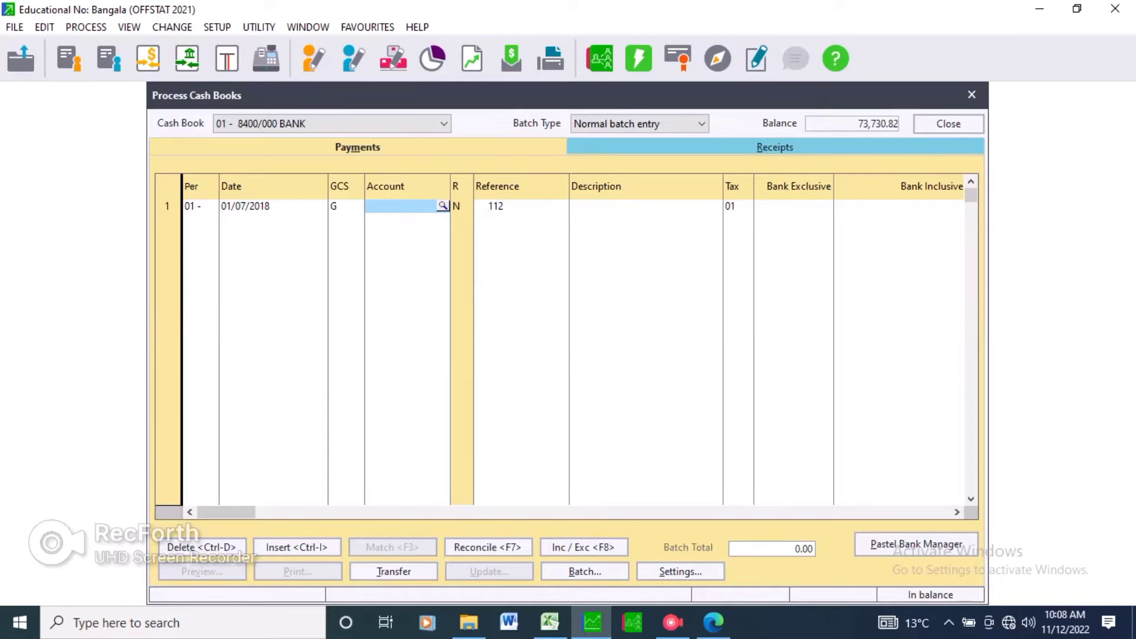
{"action": "left_click", "coordinate": [443, 206]}
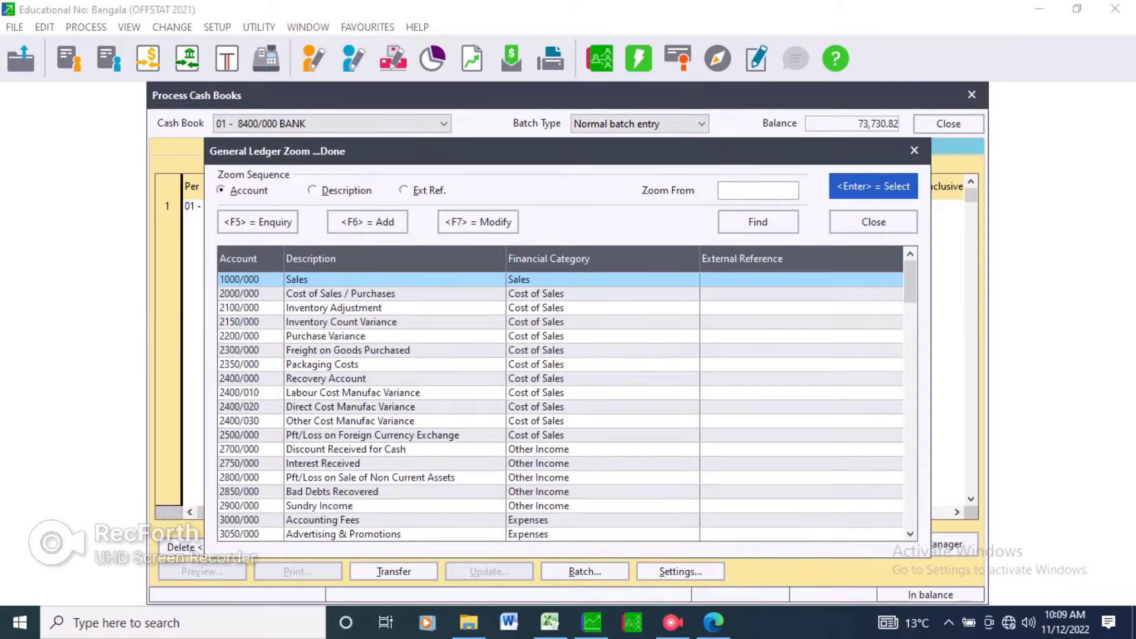
{"action": "key", "text": "Down"}
{"action": "key", "text": "3"}
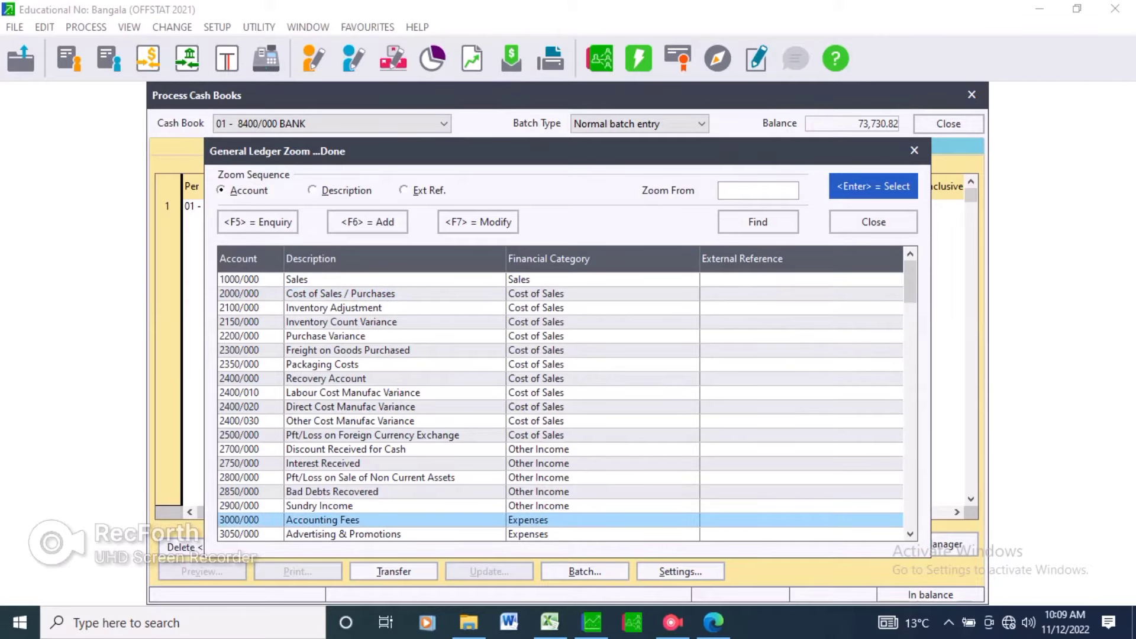
{"action": "key", "text": "Down"}
{"action": "key", "text": "Down"}
{"action": "key", "text": "Down"}
{"action": "key", "text": "Down"}
{"action": "key", "text": "Down"}
{"action": "key", "text": "Down"}
{"action": "key", "text": "Down"}
{"action": "key", "text": "Down"}
{"action": "key", "text": "Down"}
{"action": "key", "text": "Down"}
{"action": "key", "text": "Down"}
{"action": "key", "text": "Down"}
{"action": "key", "text": "Down"}
{"action": "key", "text": "Down"}
{"action": "key", "text": "Down"}
{"action": "key", "text": "Down"}
{"action": "key", "text": "Down"}
{"action": "key", "text": "Down"}
{"action": "key", "text": "Down"}
{"action": "key", "text": "Down"}
{"action": "key", "text": "Down"}
{"action": "key", "text": "Down"}
{"action": "key", "text": "Down"}
{"action": "key", "text": "Down"}
{"action": "key", "text": "Down"}
{"action": "key", "text": "Down"}
{"action": "key", "text": "Down"}
{"action": "key", "text": "Down"}
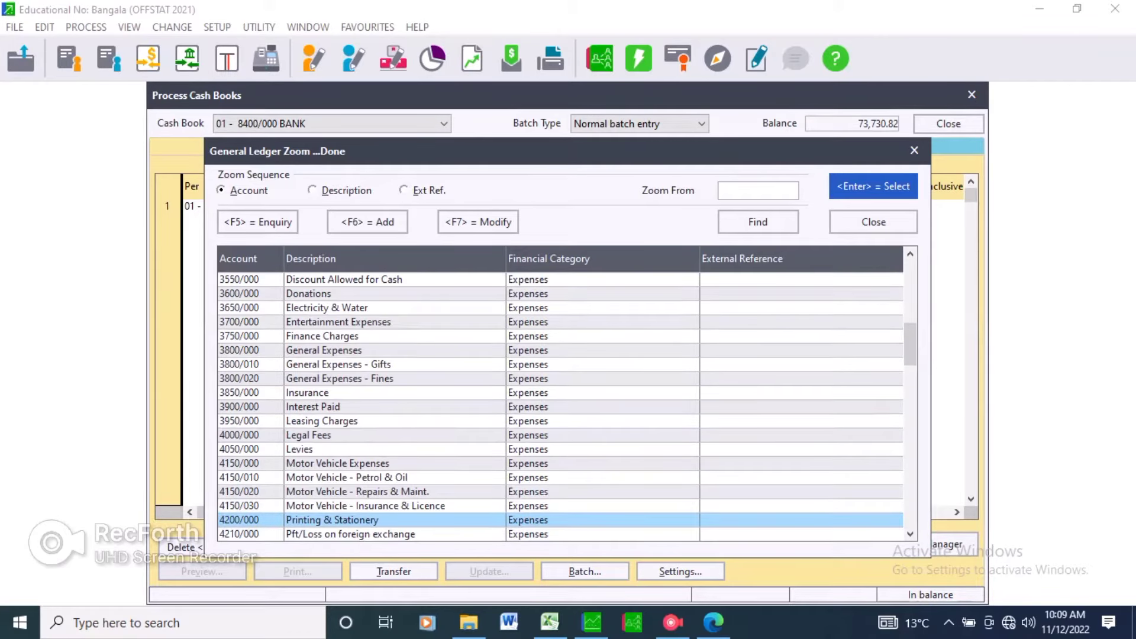
{"action": "key", "text": "Down"}
{"action": "key", "text": "Down"}
{"action": "key", "text": "Down"}
{"action": "key", "text": "Down"}
{"action": "key", "text": "Down"}
{"action": "key", "text": "Down"}
{"action": "key", "text": "Down"}
{"action": "key", "text": "Down"}
{"action": "key", "text": "Down"}
{"action": "key", "text": "Down"}
{"action": "key", "text": "Down"}
{"action": "key", "text": "Down"}
{"action": "key", "text": "Down"}
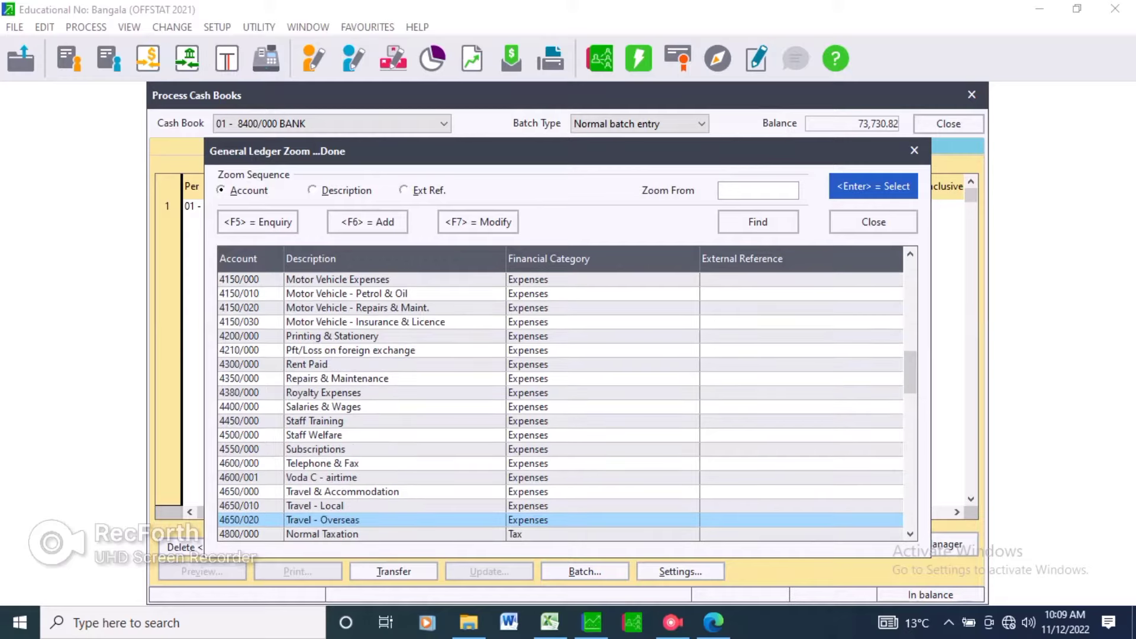
{"action": "key", "text": "Up"}
{"action": "key", "text": "Up"}
{"action": "key", "text": "Down"}
{"action": "key", "text": "Down"}
{"action": "key", "text": "Down"}
{"action": "key", "text": "Down"}
{"action": "key", "text": "Down"}
{"action": "key", "text": "Down"}
{"action": "key", "text": "Down"}
{"action": "key", "text": "Down"}
{"action": "key", "text": "Down"}
{"action": "key", "text": "Down"}
{"action": "key", "text": "Down"}
{"action": "key", "text": "Down"}
{"action": "key", "text": "Down"}
{"action": "key", "text": "Down"}
{"action": "key", "text": "Down"}
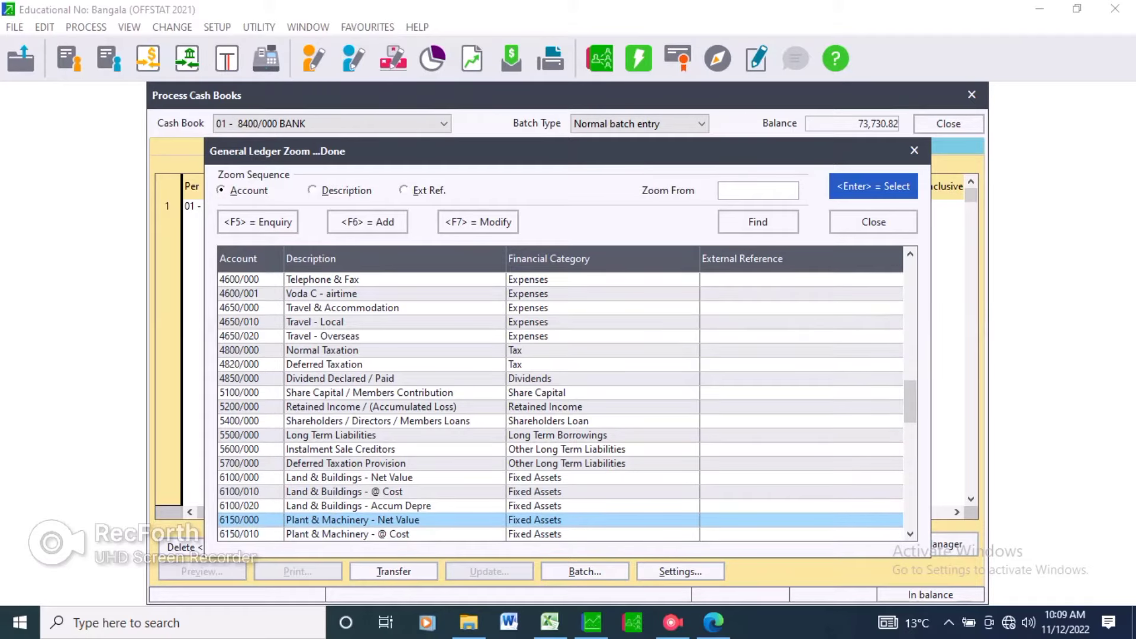
{"action": "key", "text": "Up"}
{"action": "key", "text": "Up"}
{"action": "key", "text": "Up"}
{"action": "key", "text": "Up"}
{"action": "key", "text": "Up"}
{"action": "key", "text": "Up"}
{"action": "key", "text": "Up"}
{"action": "key", "text": "Up"}
{"action": "key", "text": "Up"}
{"action": "key", "text": "Up"}
{"action": "key", "text": "Up"}
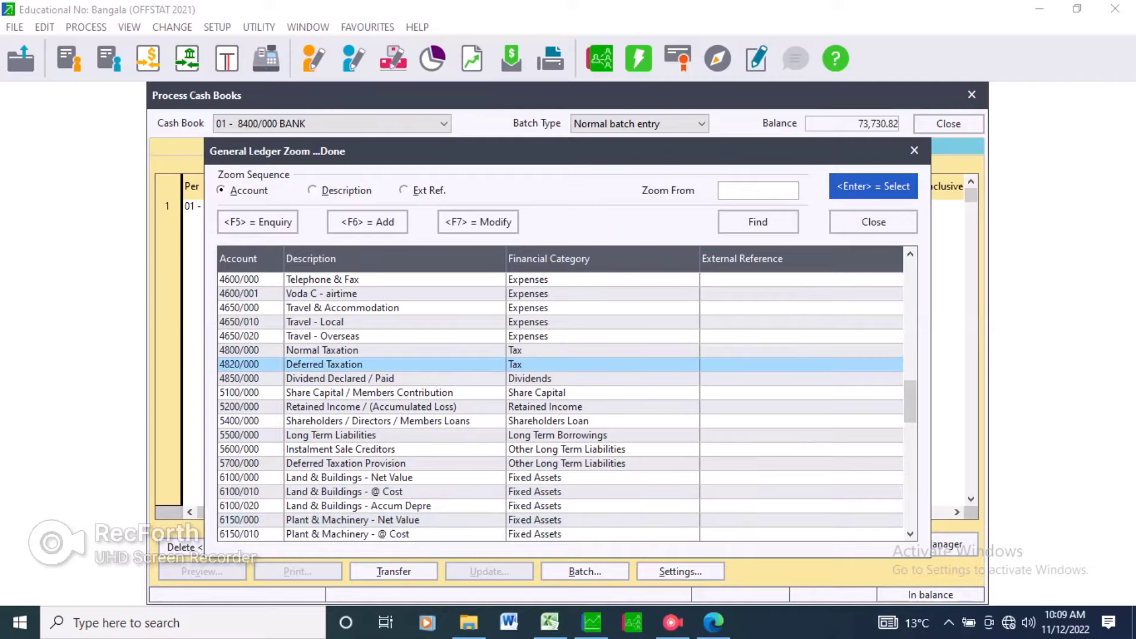
{"action": "key", "text": "Up"}
{"action": "key", "text": "Up"}
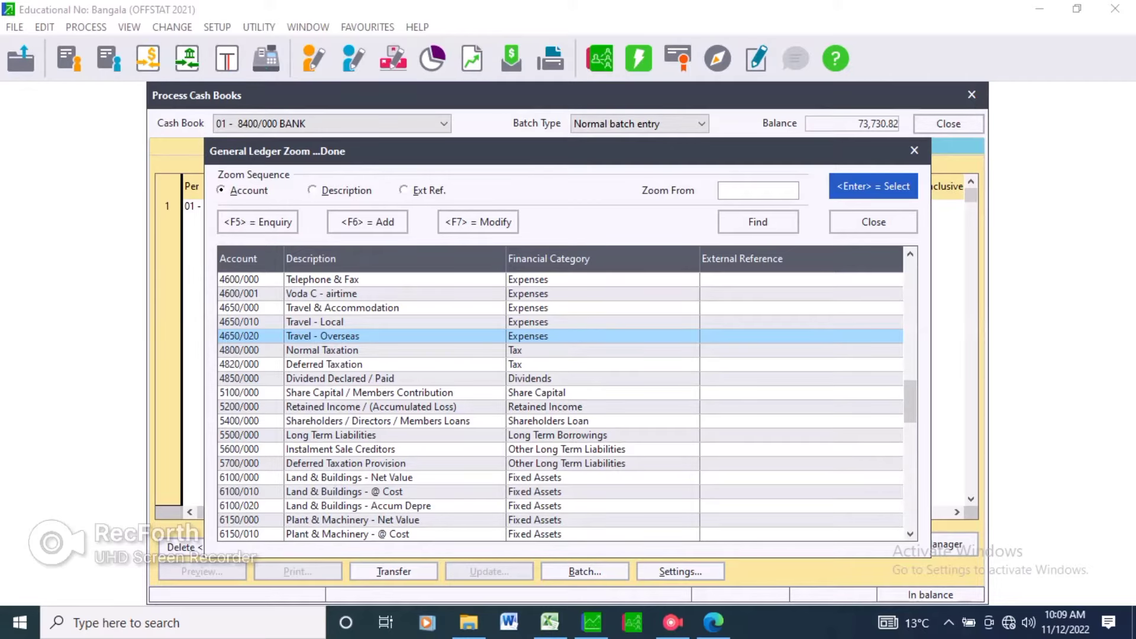
{"action": "key", "text": "Down"}
{"action": "key", "text": "Down"}
{"action": "key", "text": "Down"}
{"action": "key", "text": "Down"}
{"action": "key", "text": "Down"}
{"action": "key", "text": "Down"}
{"action": "key", "text": "Down"}
{"action": "key", "text": "Down"}
{"action": "key", "text": "Down"}
{"action": "key", "text": "Down"}
{"action": "key", "text": "Down"}
{"action": "key", "text": "Down"}
{"action": "key", "text": "Down"}
{"action": "key", "text": "Down"}
{"action": "key", "text": "Down"}
{"action": "key", "text": "Down"}
{"action": "key", "text": "Down"}
{"action": "key", "text": "Down"}
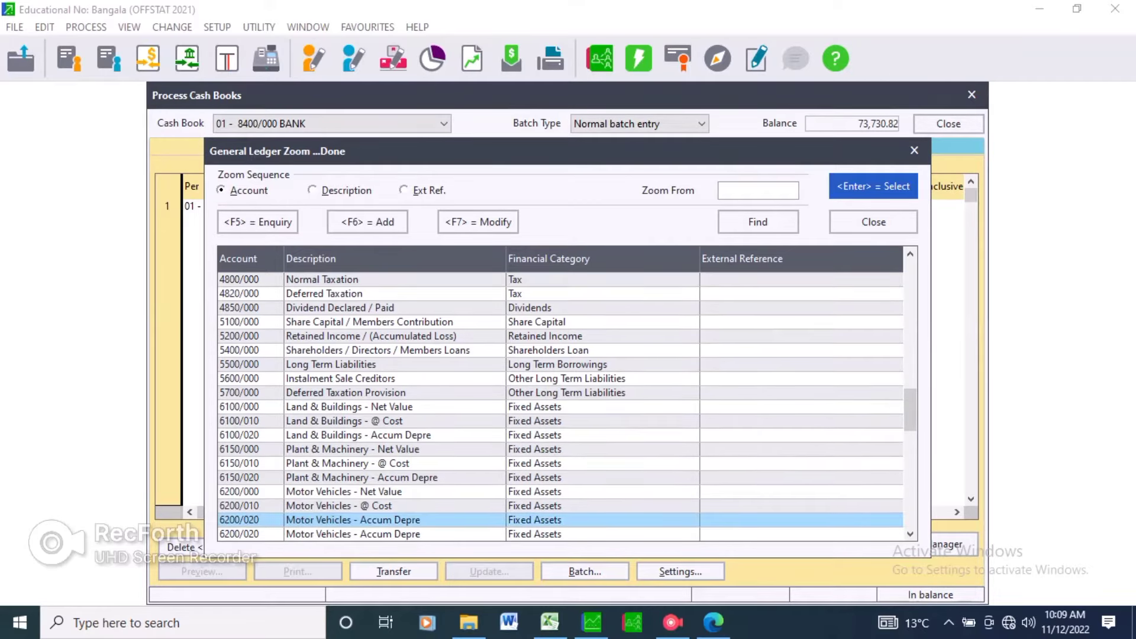
{"action": "key", "text": "Down"}
{"action": "key", "text": "Down"}
{"action": "key", "text": "Down"}
{"action": "key", "text": "Down"}
{"action": "key", "text": "Down"}
{"action": "key", "text": "Down"}
{"action": "key", "text": "Down"}
{"action": "key", "text": "Down"}
{"action": "key", "text": "Down"}
{"action": "key", "text": "Down"}
{"action": "key", "text": "Down"}
{"action": "key", "text": "Down"}
{"action": "key", "text": "Down"}
{"action": "key", "text": "Down"}
{"action": "key", "text": "Down"}
{"action": "key", "text": "Down"}
{"action": "key", "text": "Down"}
{"action": "key", "text": "Down"}
{"action": "key", "text": "Down"}
{"action": "key", "text": "Down"}
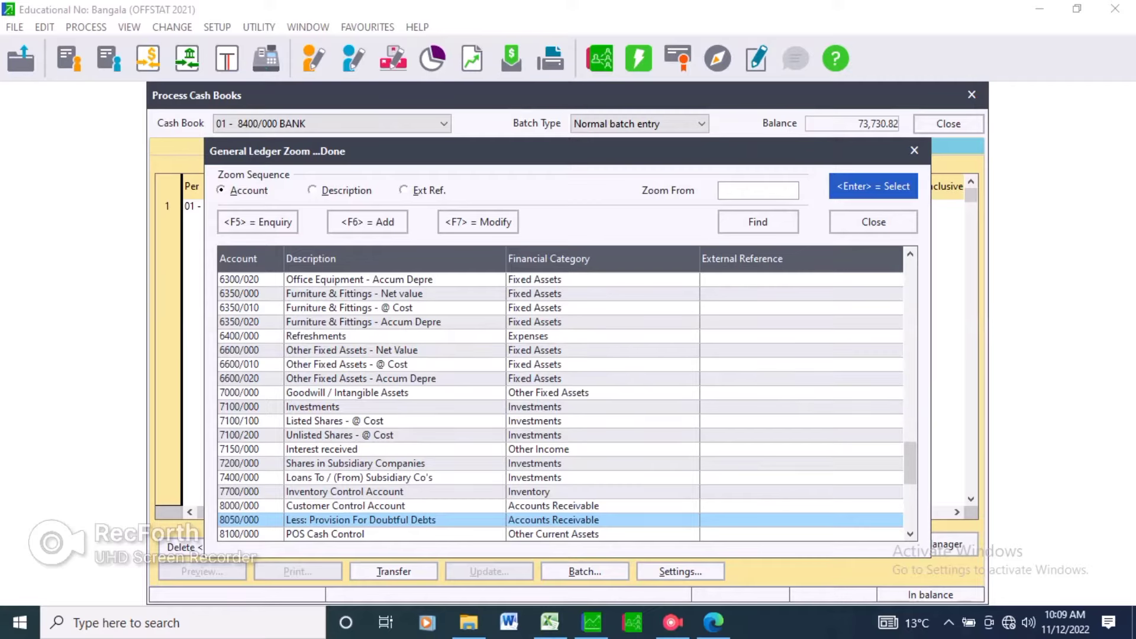
{"action": "key", "text": "Up"}
{"action": "key", "text": "Up"}
{"action": "key", "text": "Up"}
{"action": "key", "text": "Up"}
{"action": "key", "text": "Up"}
{"action": "key", "text": "Up"}
{"action": "key", "text": "Up"}
{"action": "key", "text": "Up"}
{"action": "key", "text": "Up"}
{"action": "key", "text": "Up"}
{"action": "key", "text": "Up"}
{"action": "key", "text": "Up"}
{"action": "key", "text": "Up"}
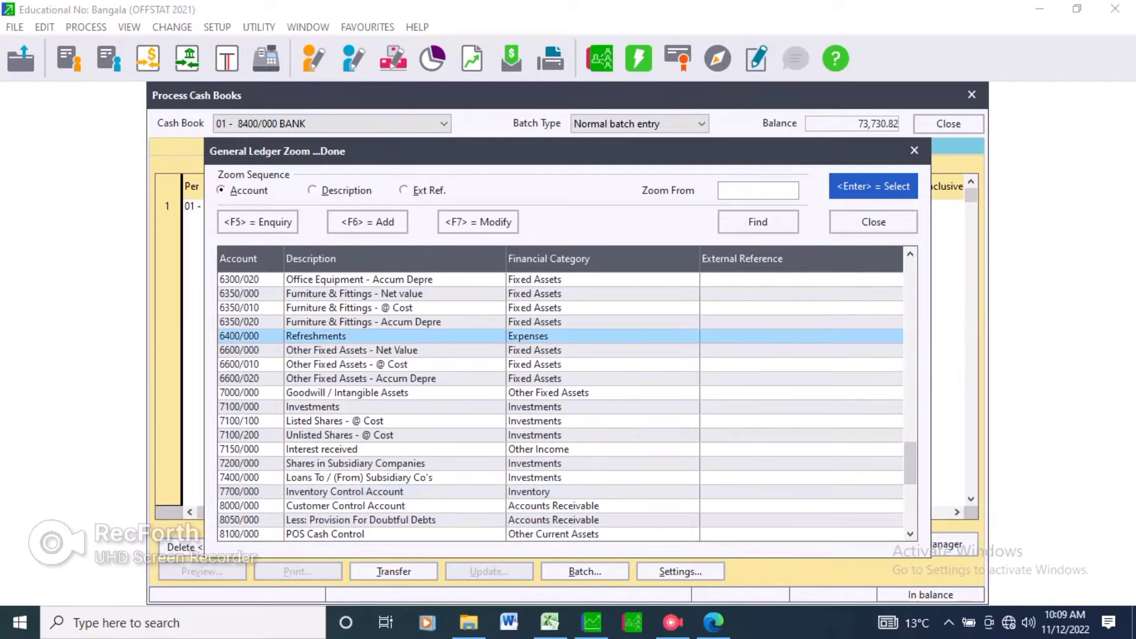
{"action": "key", "text": "Return"}
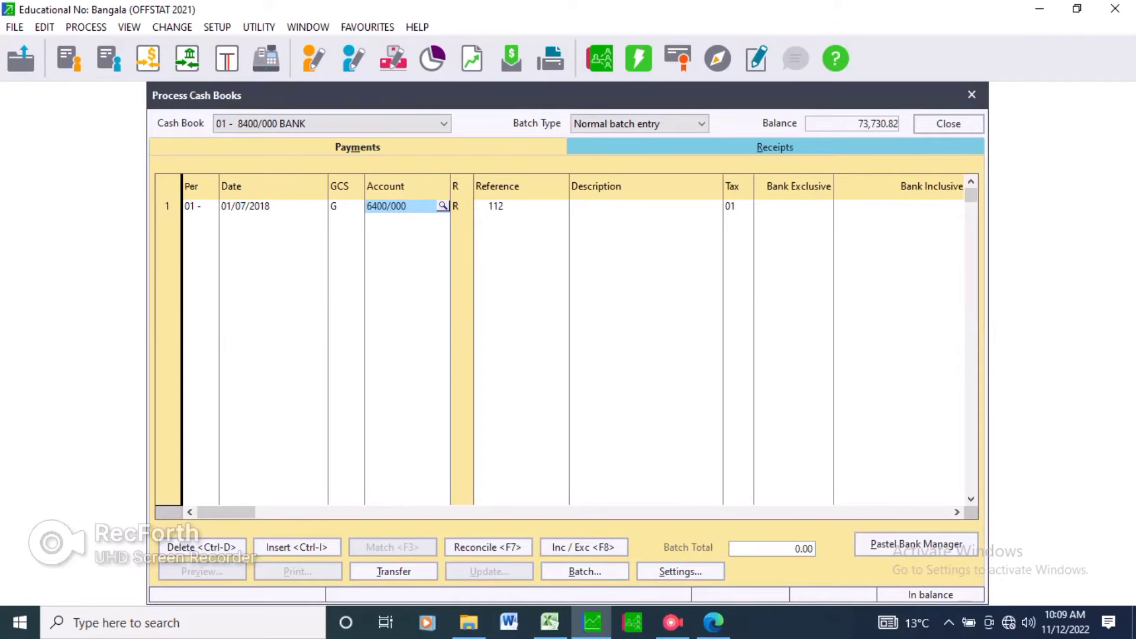
Set the first payment line's reference to cheque number 107.
{"action": "key", "text": "Tab"}
{"action": "key", "text": "alt+Tab"}
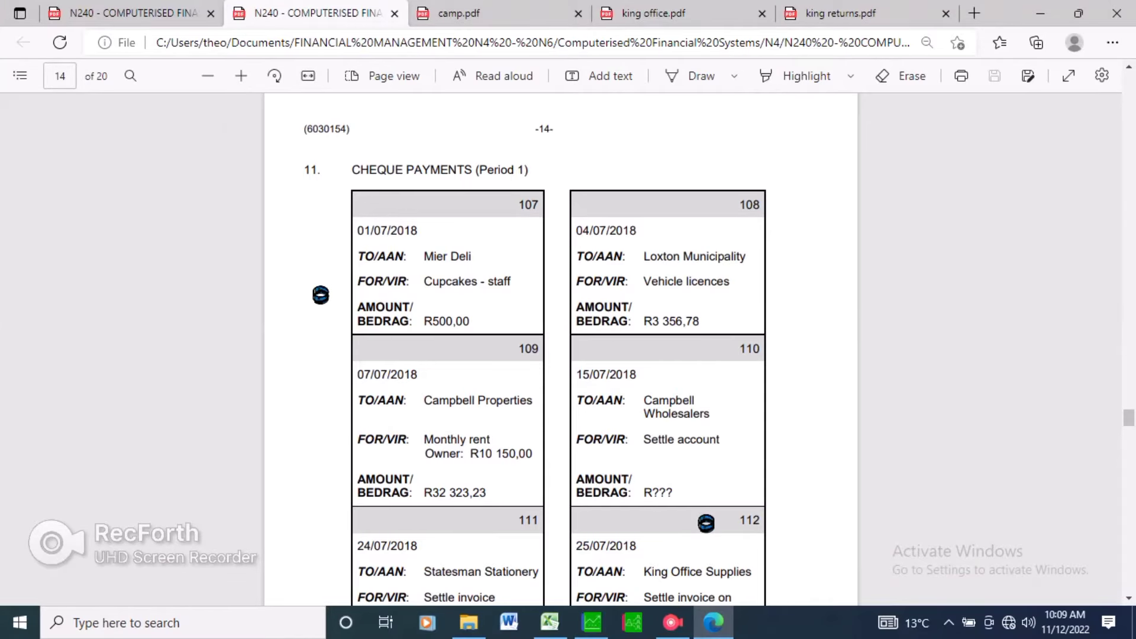
{"action": "key", "text": "alt+Tab"}
{"action": "type", "text": "107"}
{"action": "key", "text": "Return"}
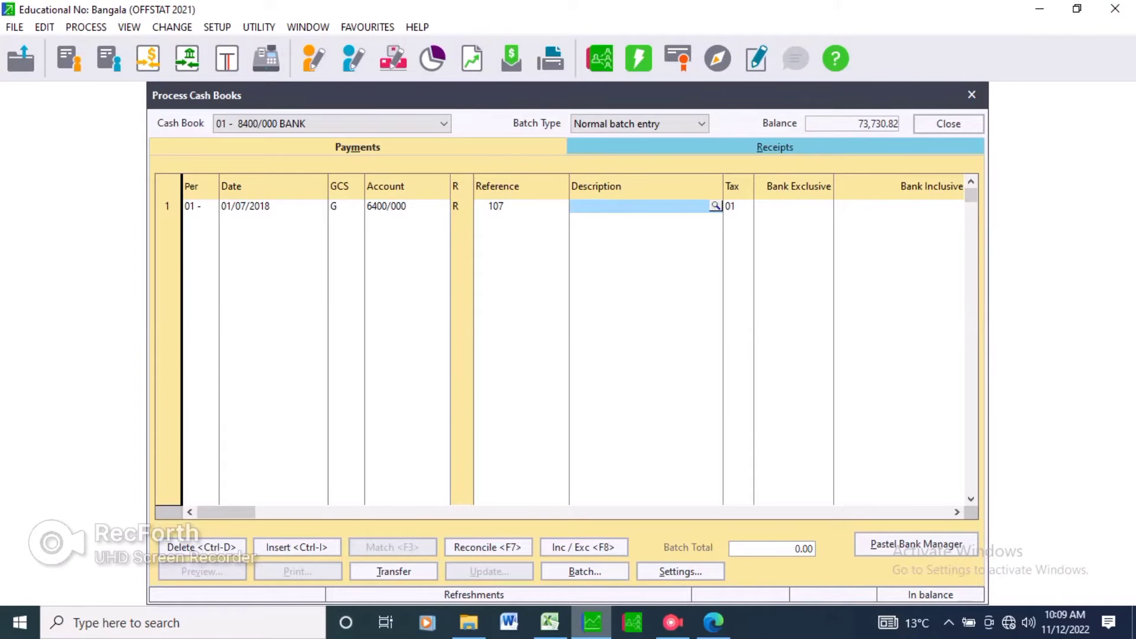
Enter the description Cupcakes for staff on the first payment line.
{"action": "type", "text": "Cup"}
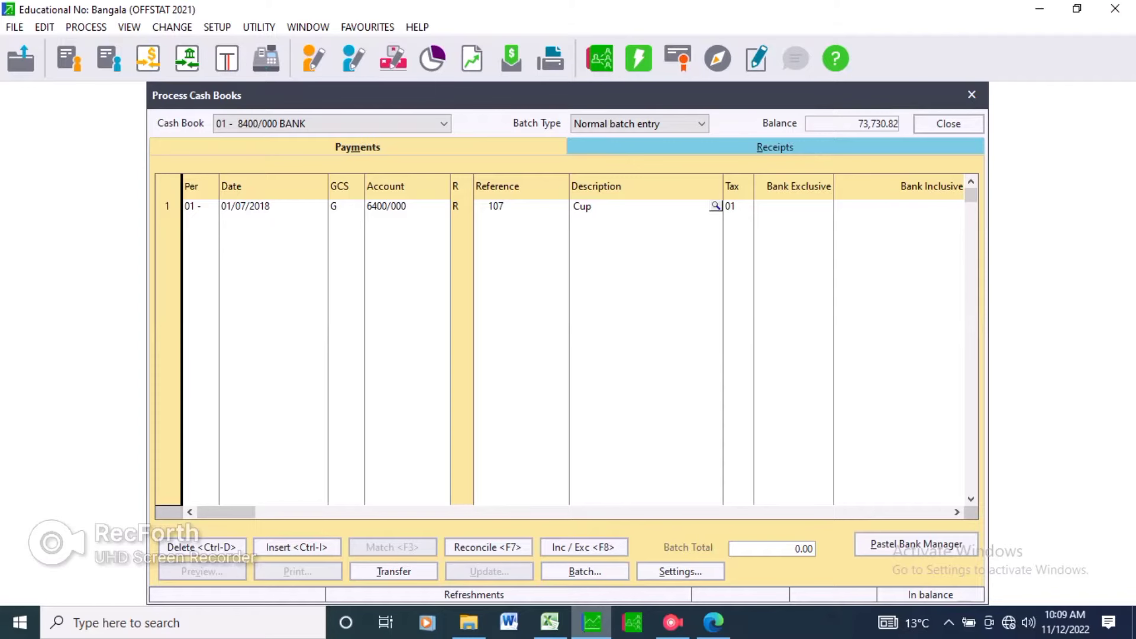
{"action": "type", "text": "cakes for staff"}
{"action": "key", "text": "alt+Tab"}
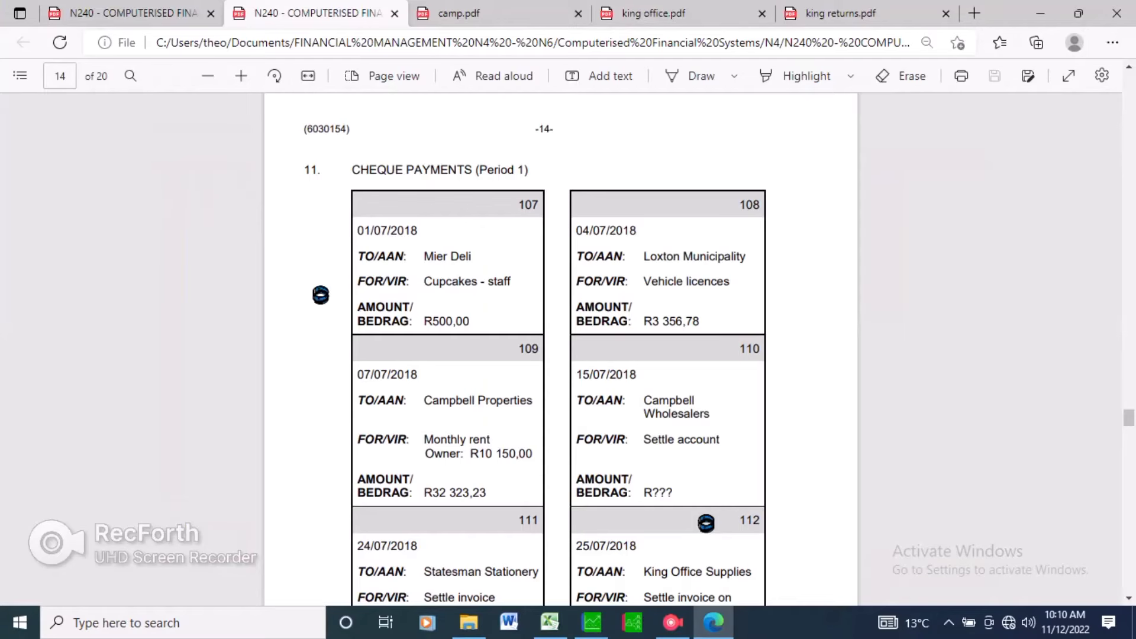
{"action": "left_click_drag", "start_coordinate": [424, 256], "coordinate": [471, 256]}
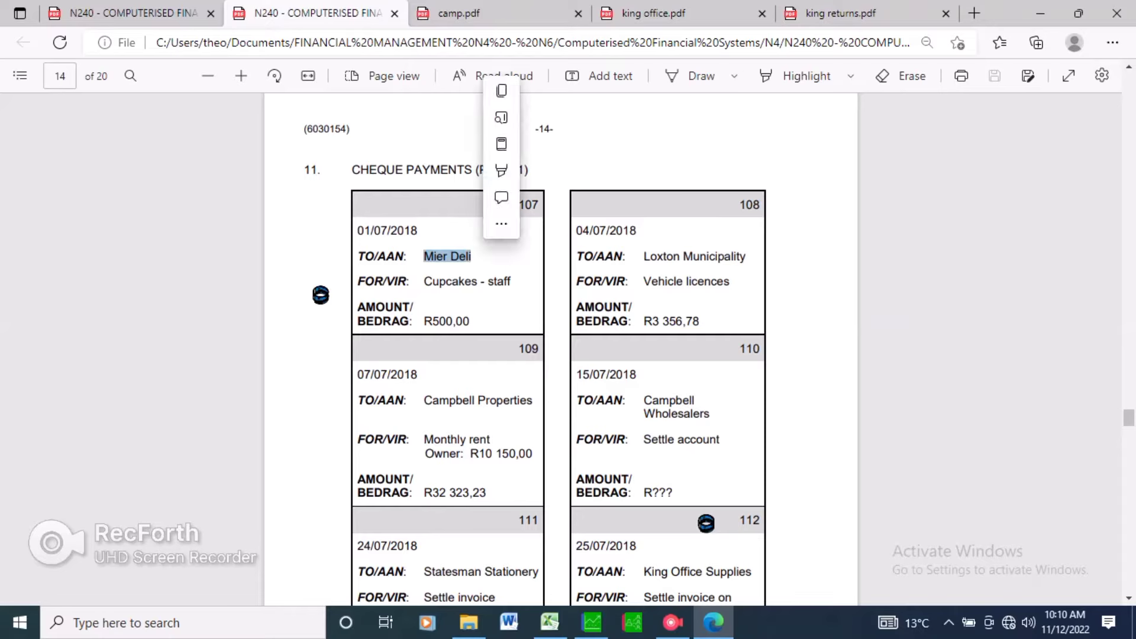
{"action": "left_click", "coordinate": [500, 257]}
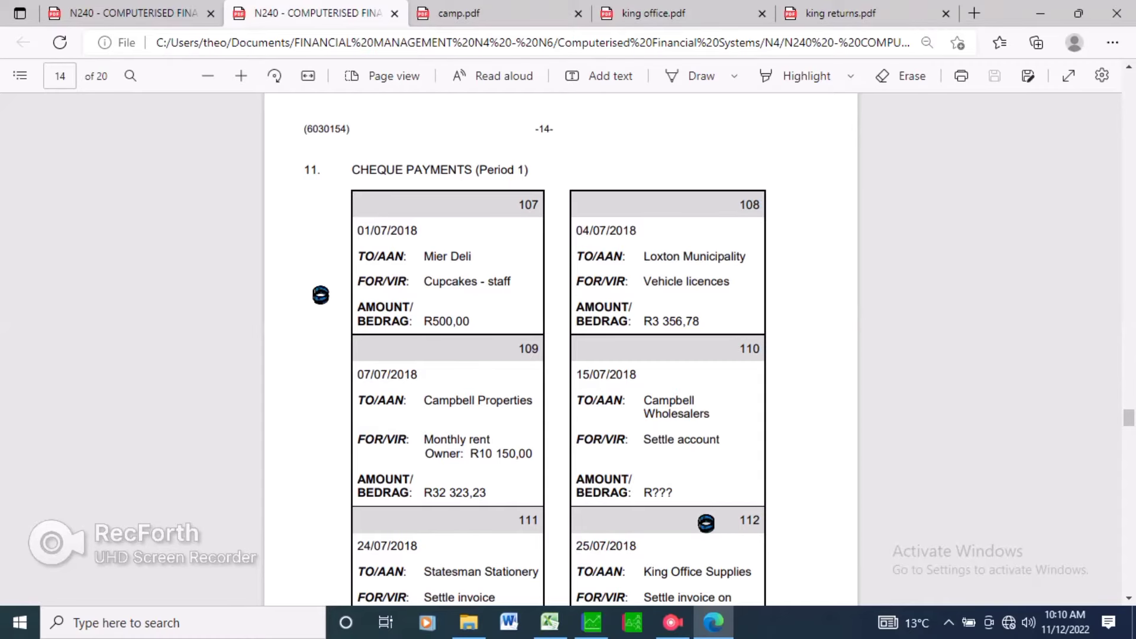
{"action": "key", "text": "alt+Tab"}
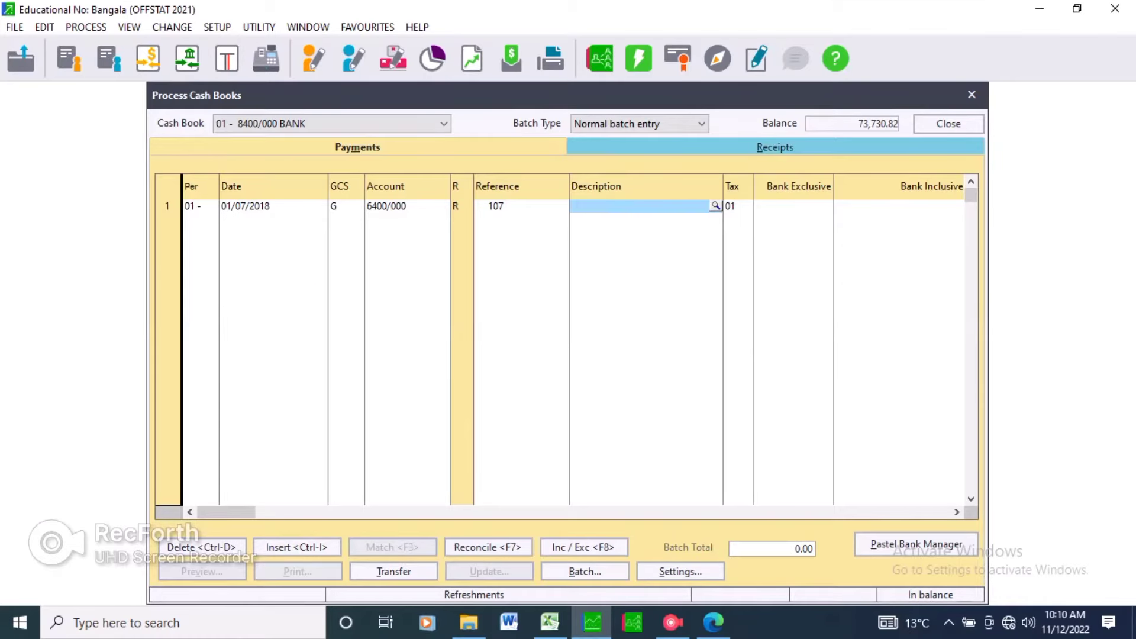
Enter 500 as the bank exclusive amount and complete the first payment line.
{"action": "left_click", "coordinate": [794, 207]}
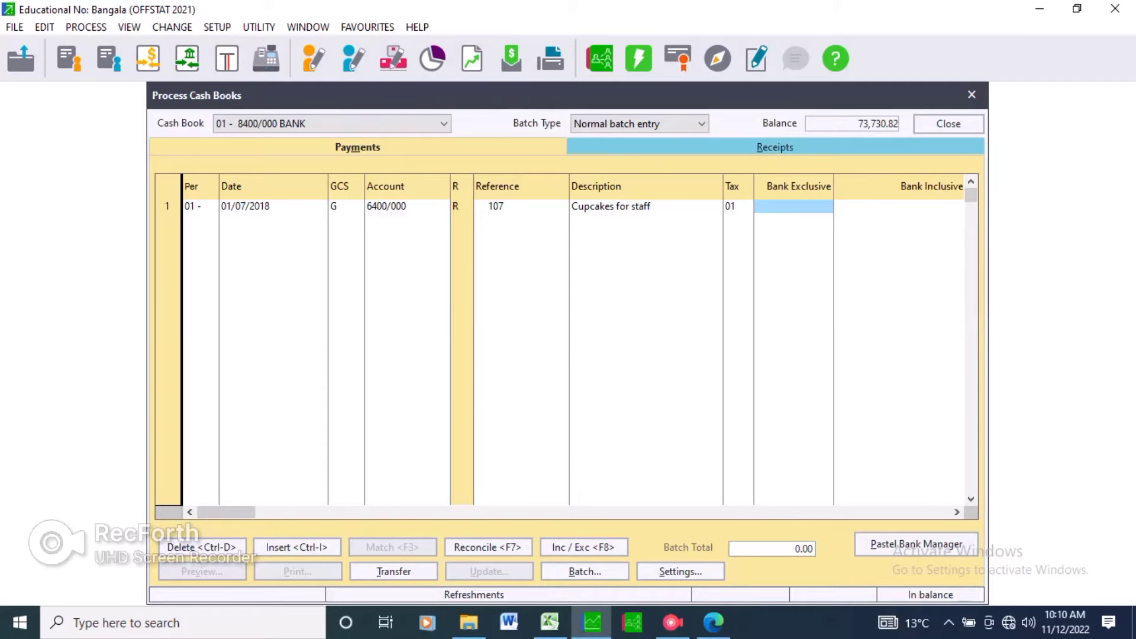
{"action": "type", "text": "500"}
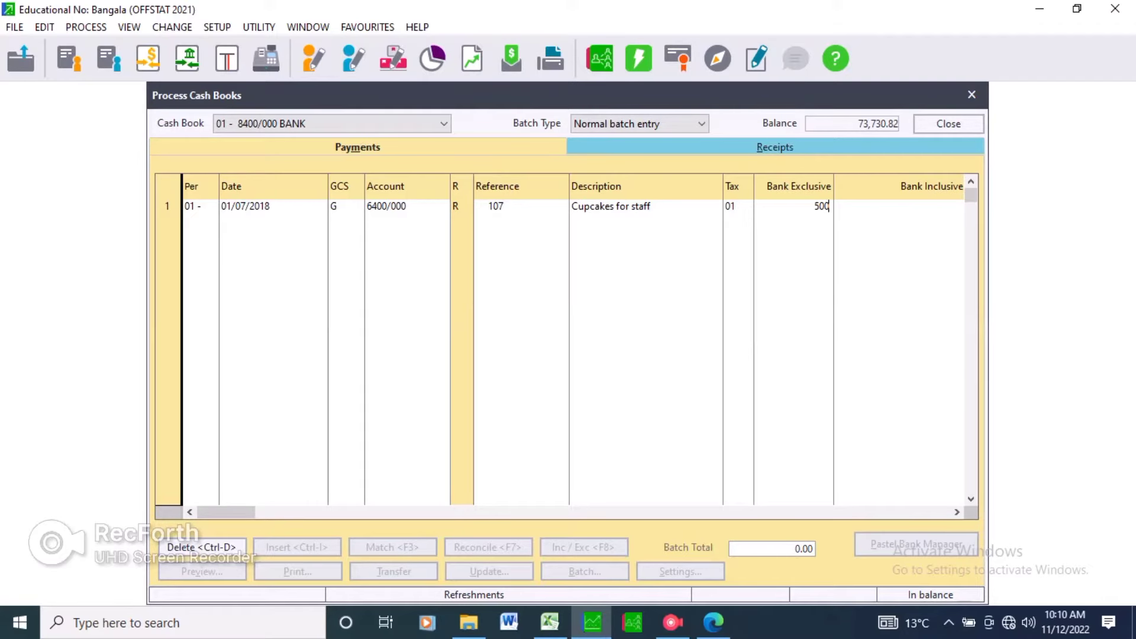
{"action": "left_click", "coordinate": [714, 622]}
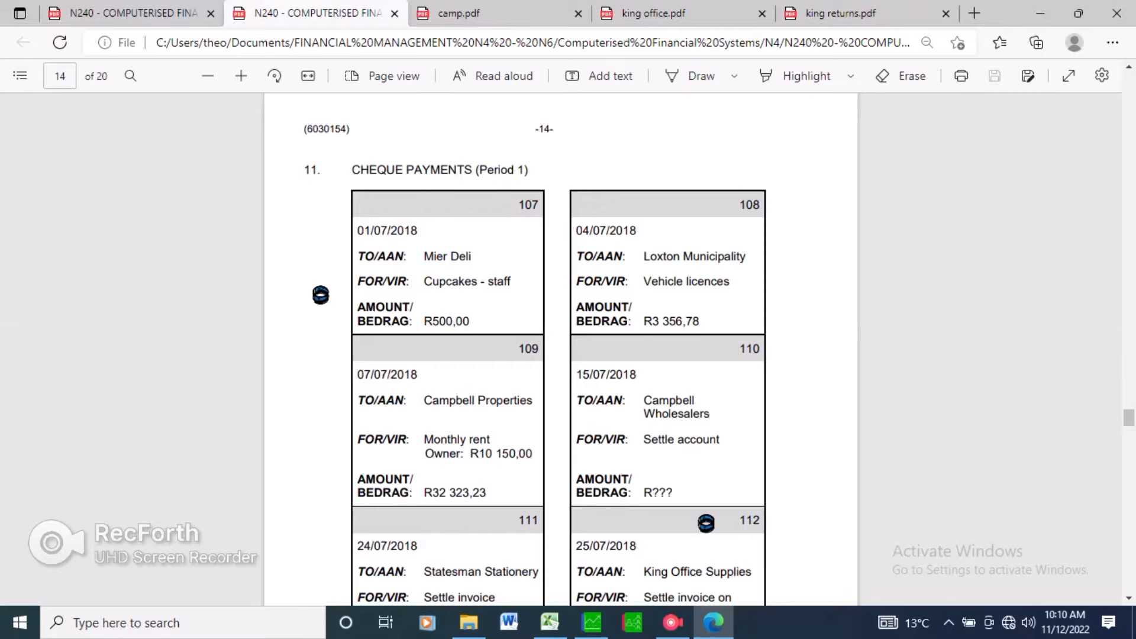
{"action": "key", "text": "alt+Tab"}
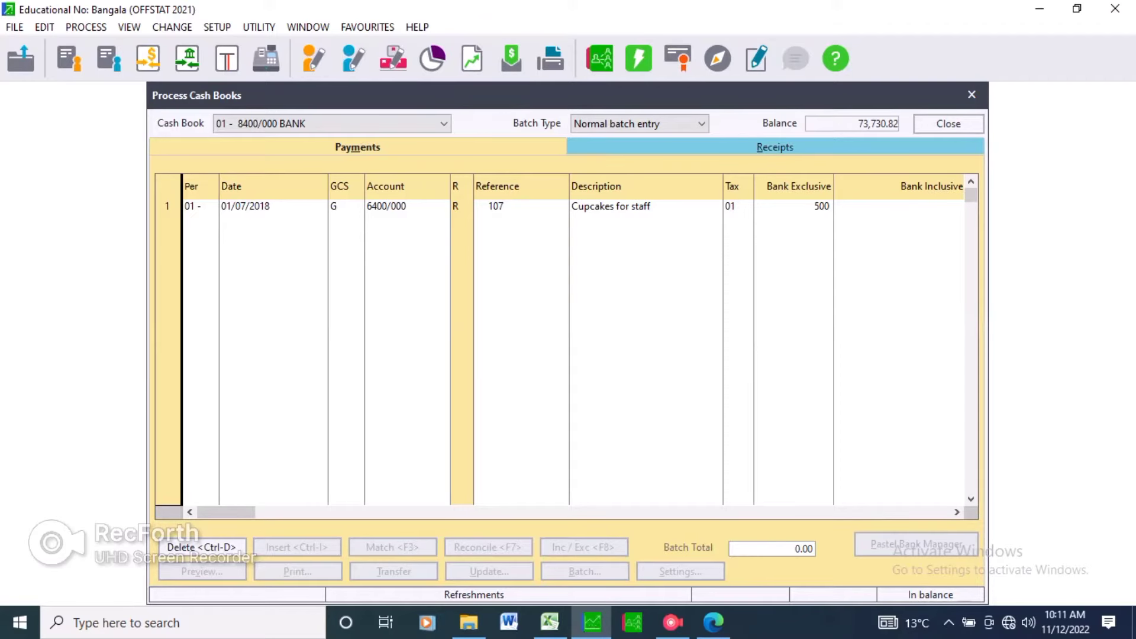
{"action": "key", "text": "Return"}
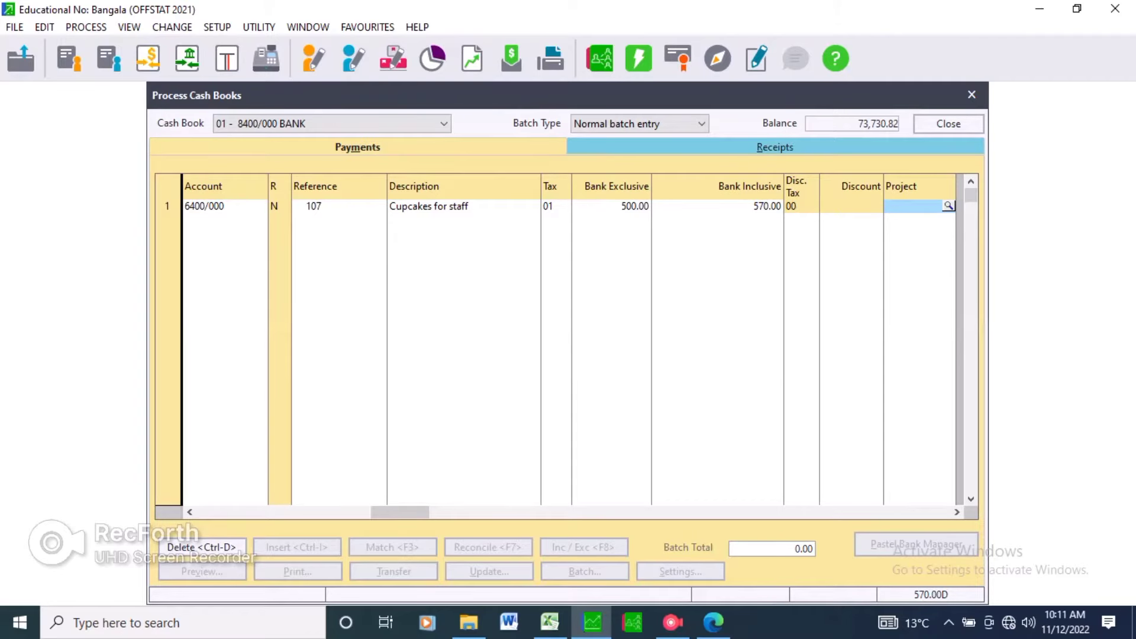
{"action": "key", "text": "Return"}
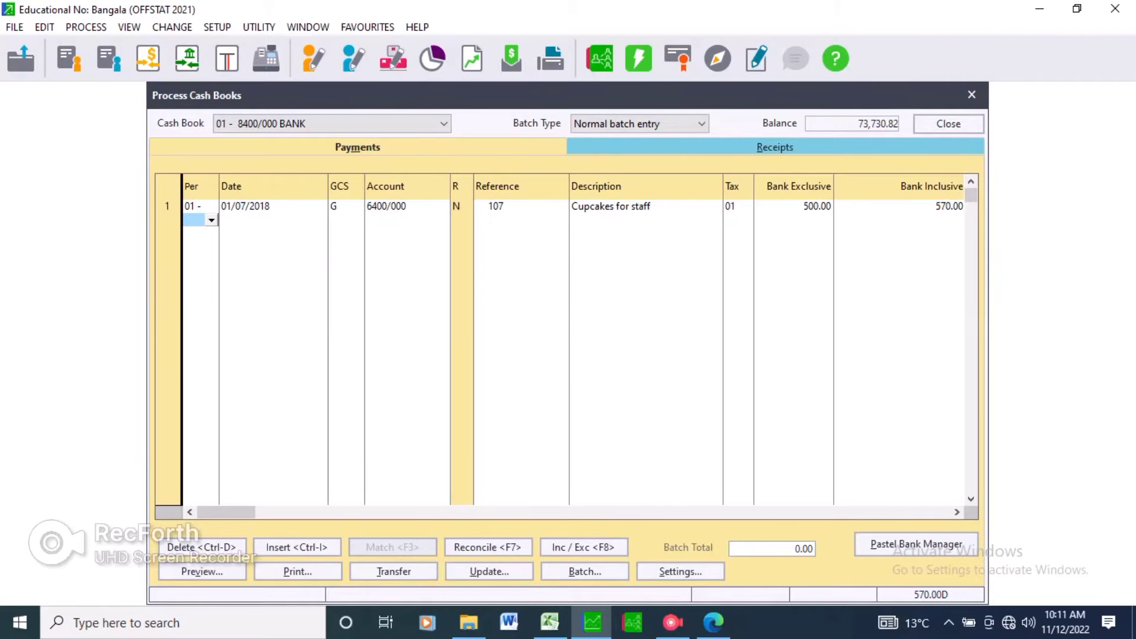
{"action": "key", "text": "Return"}
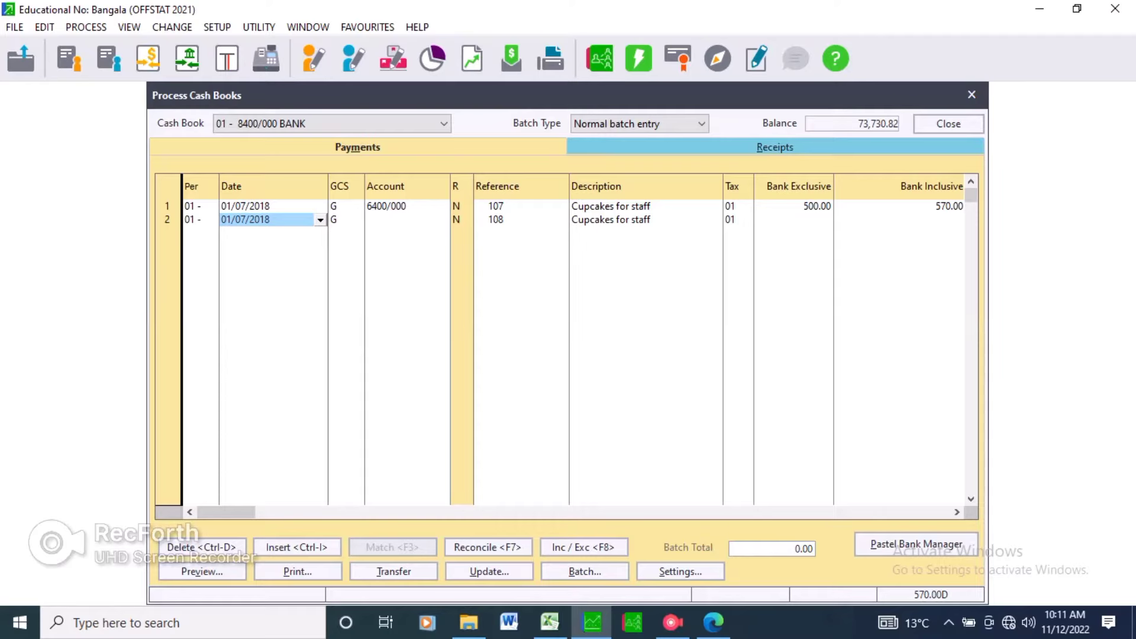
Set the second payment line's date to 04/07/2018 and move on to its account field.
{"action": "key", "text": "alt+Tab"}
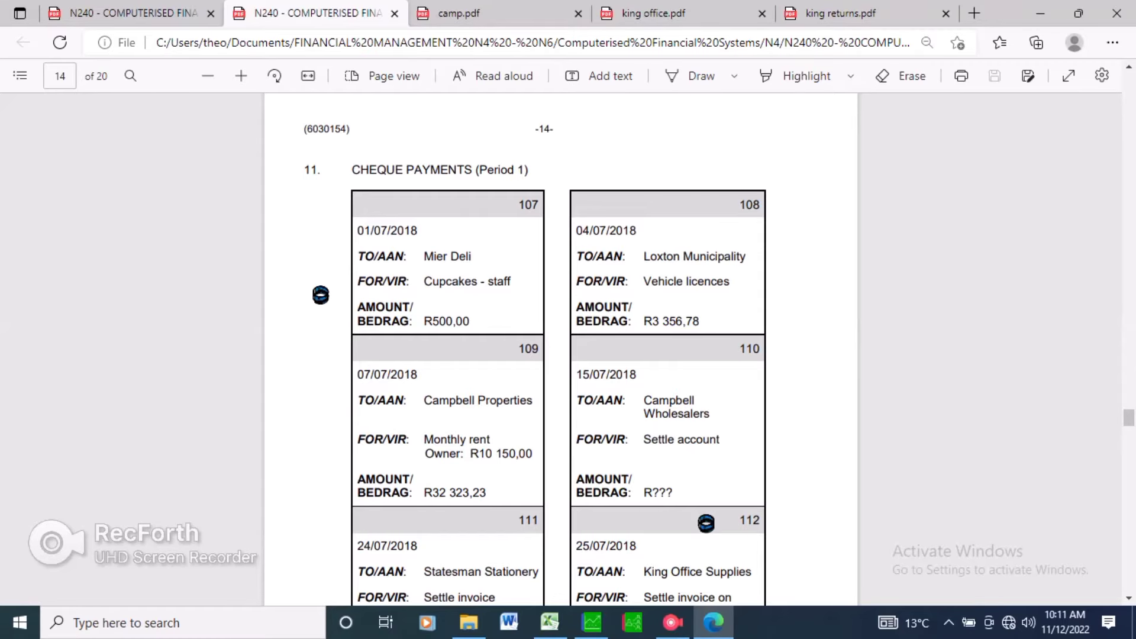
{"action": "key", "text": "alt+Tab"}
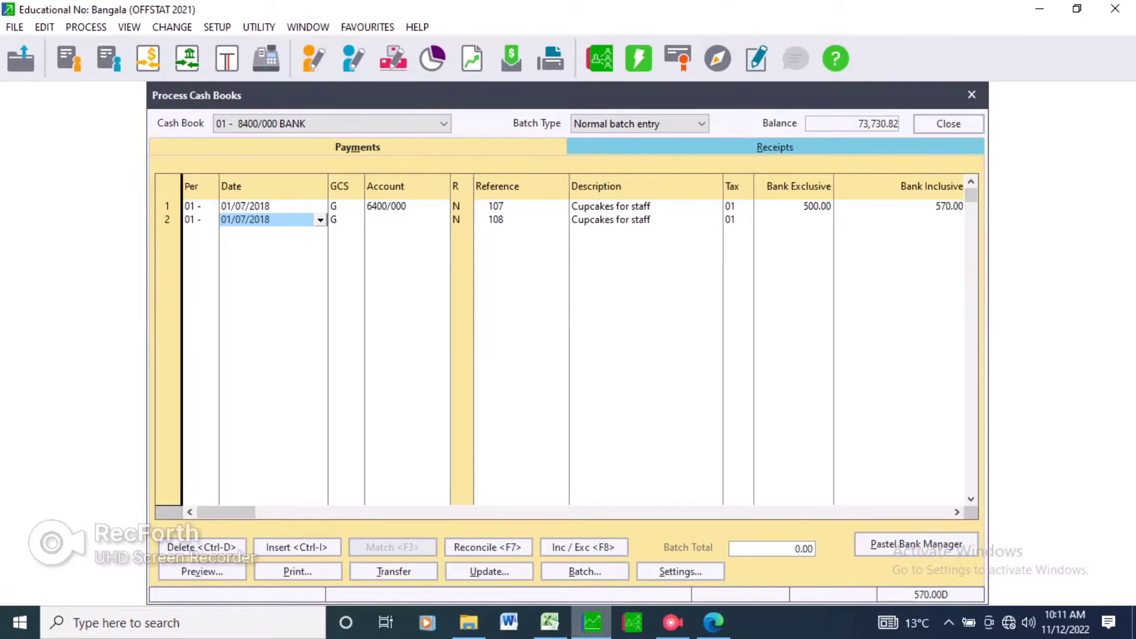
{"action": "type", "text": "04/07/2"}
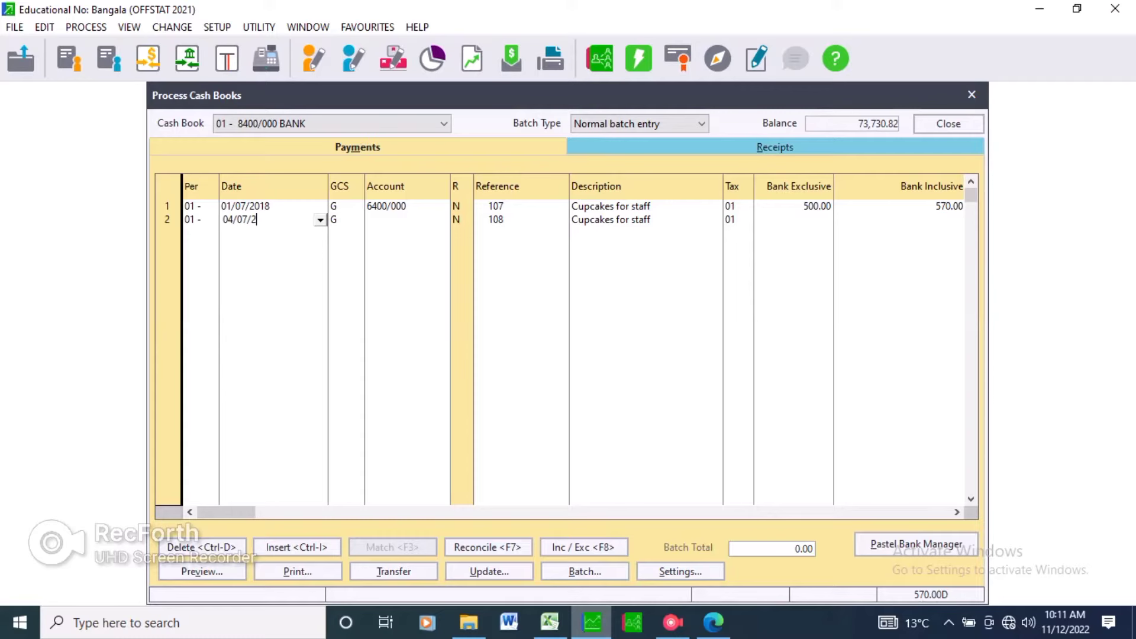
{"action": "type", "text": "018"}
{"action": "key", "text": "Tab"}
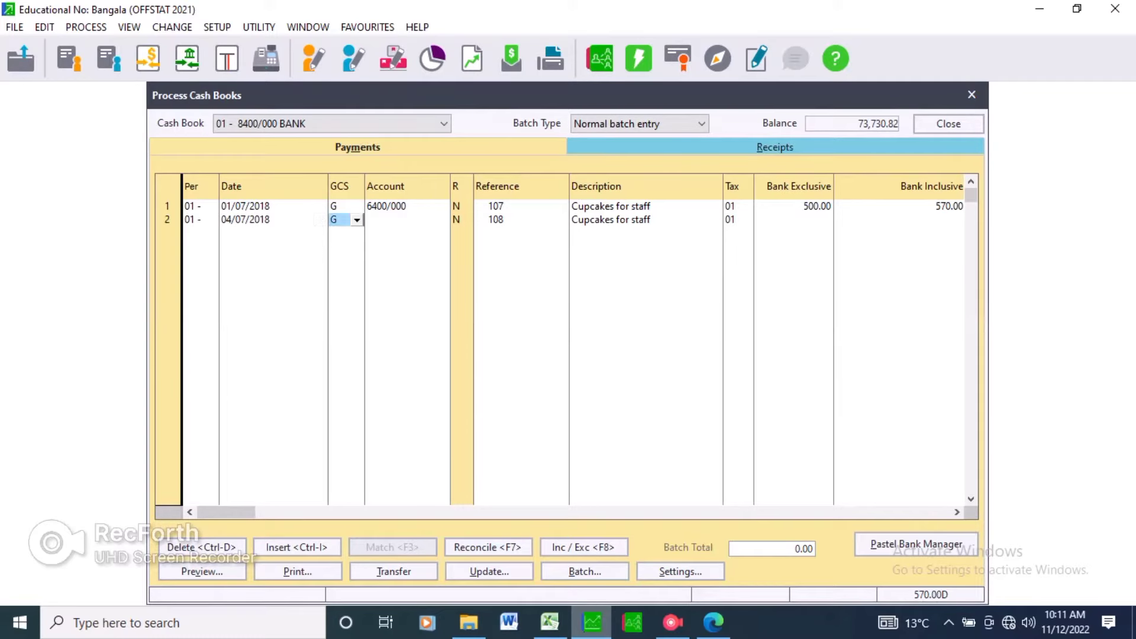
{"action": "key", "text": "Tab"}
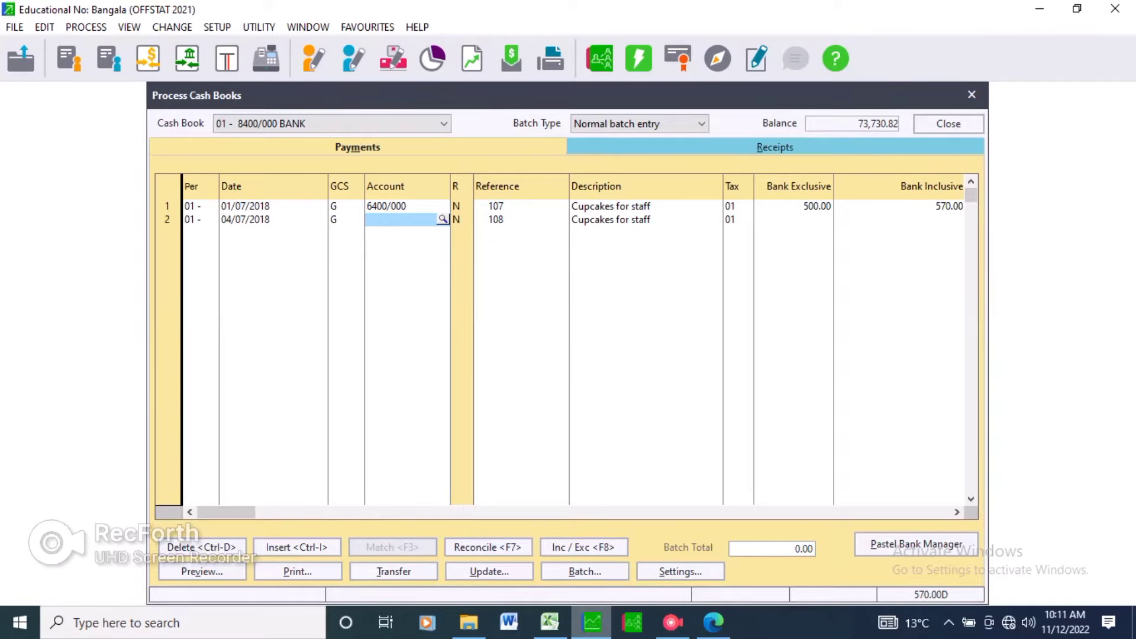
{"action": "key", "text": "alt+Tab"}
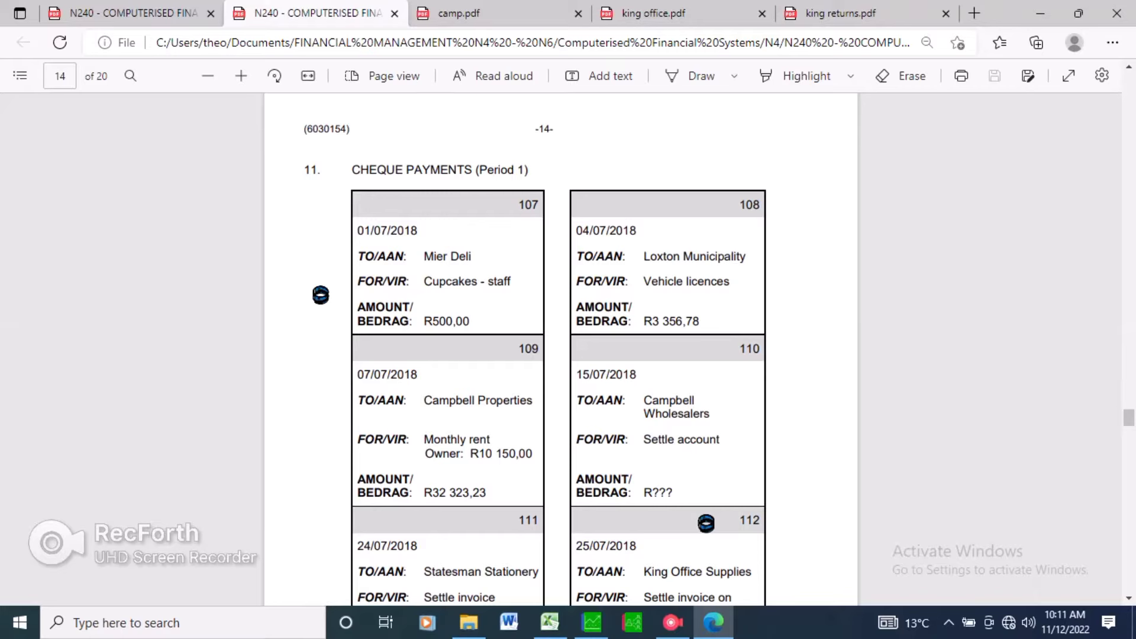
{"action": "mouse_move", "coordinate": [592, 622]}
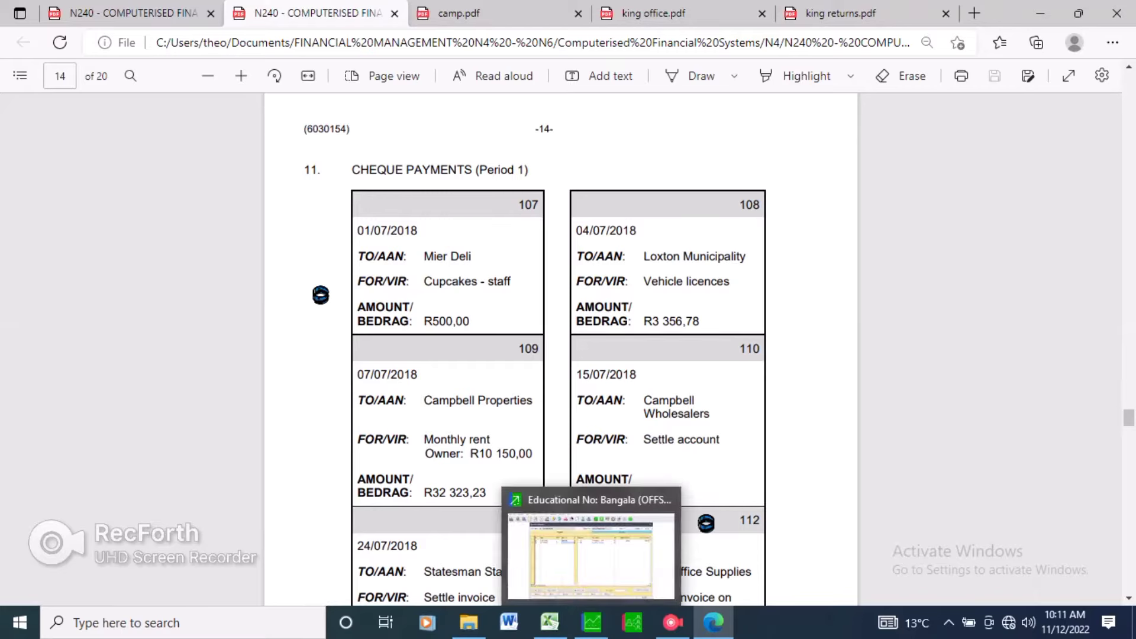
{"action": "left_click", "coordinate": [593, 622]}
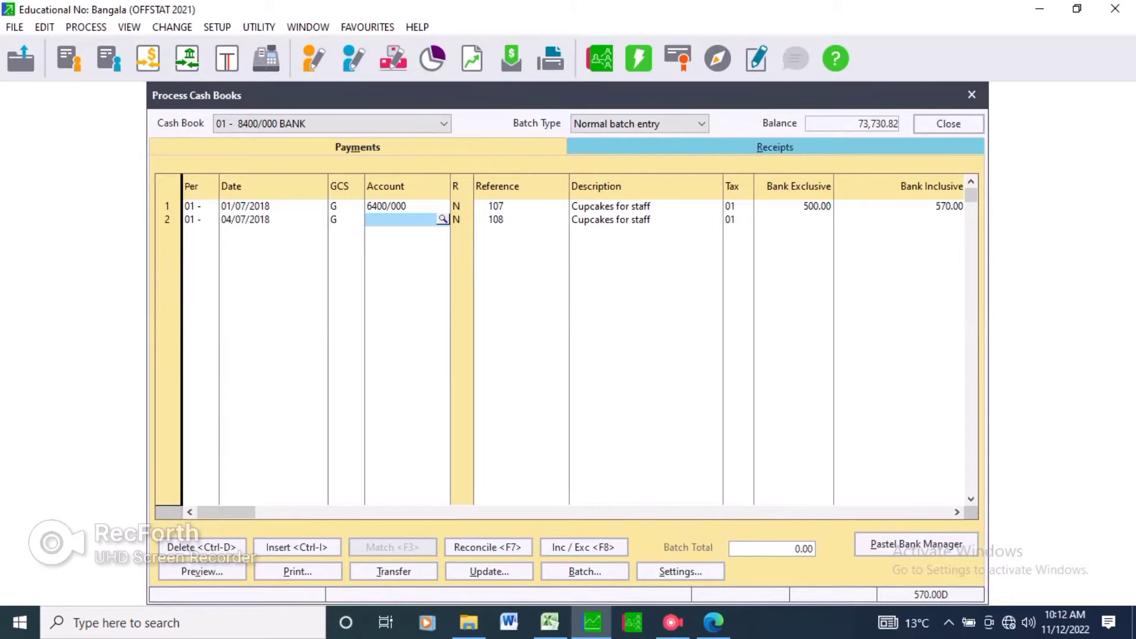
Try to choose general ledger account 4150/000 Motor Vehicle Expenses for the second payment line.
{"action": "left_click", "coordinate": [444, 220]}
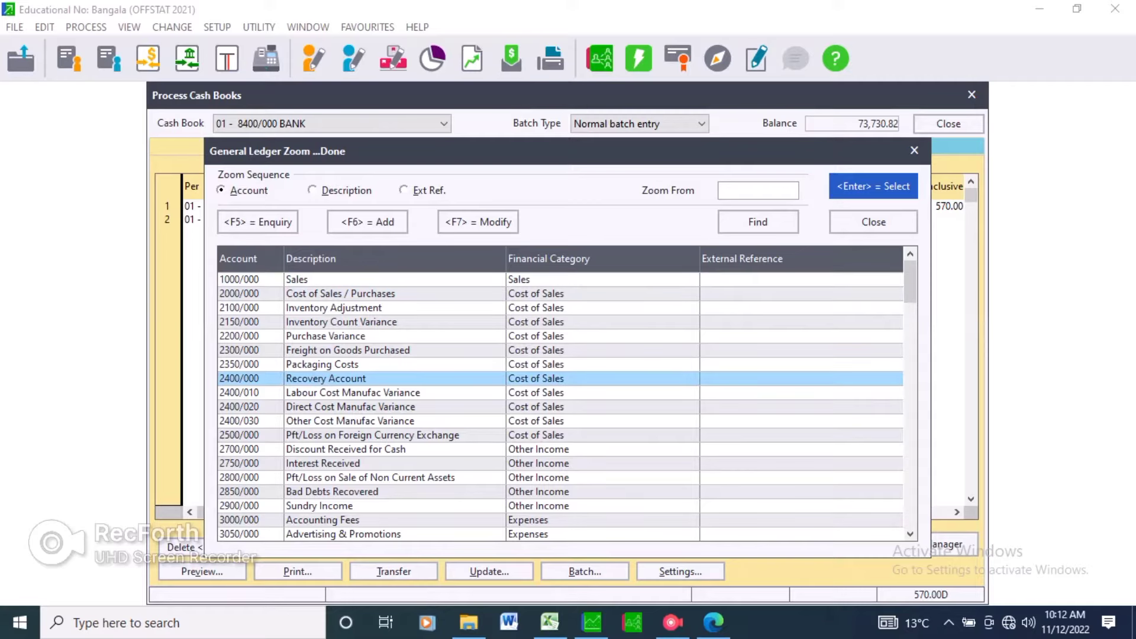
{"action": "key", "text": "Down"}
{"action": "key", "text": "Down"}
{"action": "key", "text": "Down"}
{"action": "key", "text": "Down"}
{"action": "key", "text": "Down"}
{"action": "key", "text": "Down"}
{"action": "key", "text": "Down"}
{"action": "key", "text": "Down"}
{"action": "key", "text": "Down"}
{"action": "key", "text": "Down"}
{"action": "key", "text": "Down"}
{"action": "key", "text": "Down"}
{"action": "key", "text": "Down"}
{"action": "key", "text": "Down"}
{"action": "key", "text": "Down"}
{"action": "key", "text": "Down"}
{"action": "key", "text": "Down"}
{"action": "key", "text": "Down"}
{"action": "key", "text": "Down"}
{"action": "key", "text": "Down"}
{"action": "key", "text": "Down"}
{"action": "key", "text": "Down"}
{"action": "key", "text": "Down"}
{"action": "key", "text": "Down"}
{"action": "key", "text": "Down"}
{"action": "key", "text": "Down"}
{"action": "key", "text": "Down"}
{"action": "key", "text": "Down"}
{"action": "key", "text": "Down"}
{"action": "key", "text": "Down"}
{"action": "key", "text": "Down"}
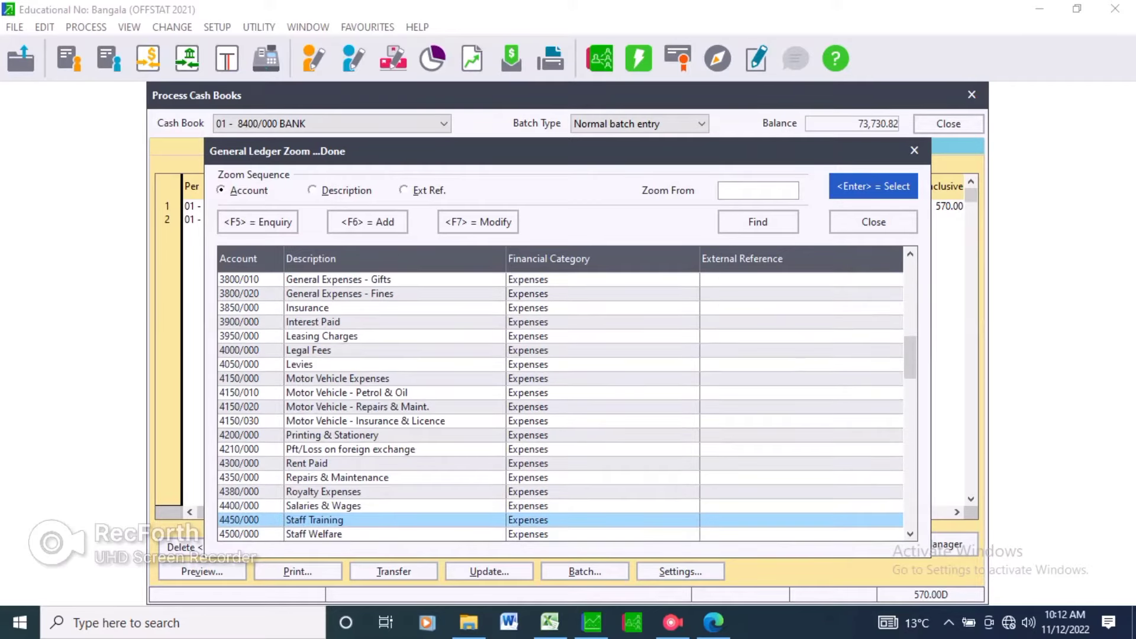
{"action": "key", "text": "Up"}
{"action": "key", "text": "Down"}
{"action": "key", "text": "Up"}
{"action": "key", "text": "Up"}
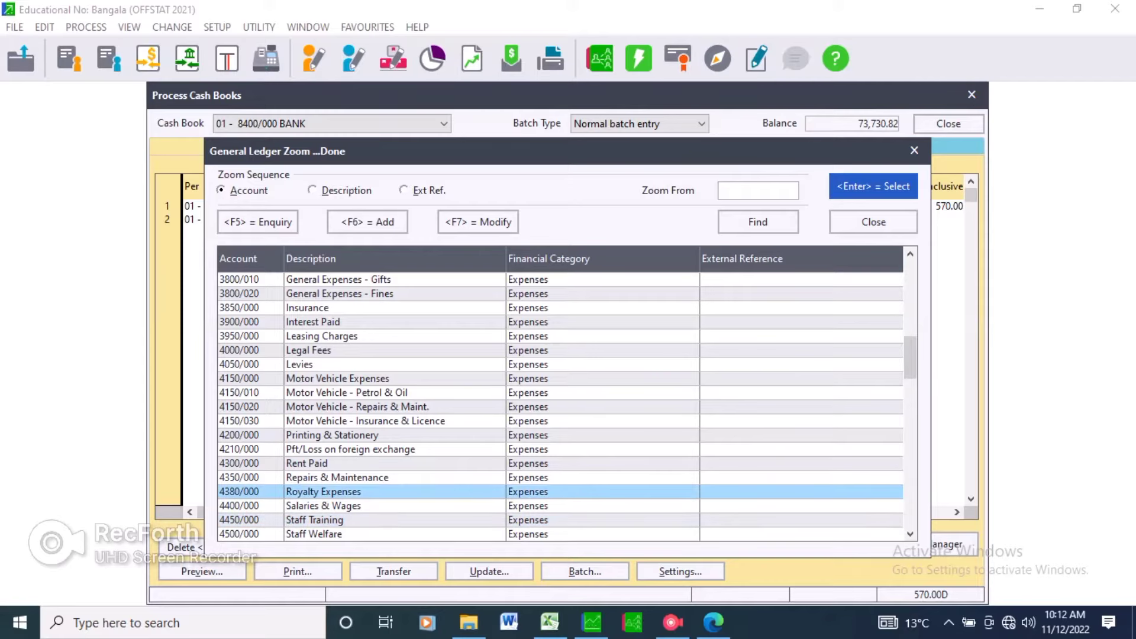
{"action": "key", "text": "Up"}
{"action": "key", "text": "Up"}
{"action": "key", "text": "Up"}
{"action": "key", "text": "Up"}
{"action": "key", "text": "Up"}
{"action": "key", "text": "Up"}
{"action": "key", "text": "Up"}
{"action": "key", "text": "Up"}
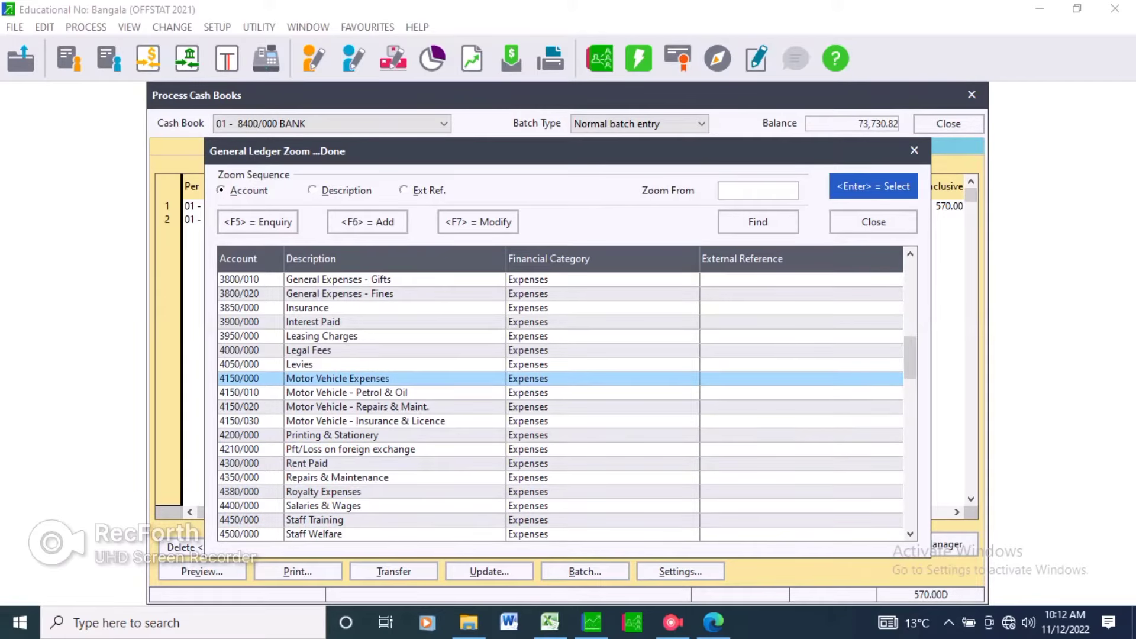
{"action": "key", "text": "Return"}
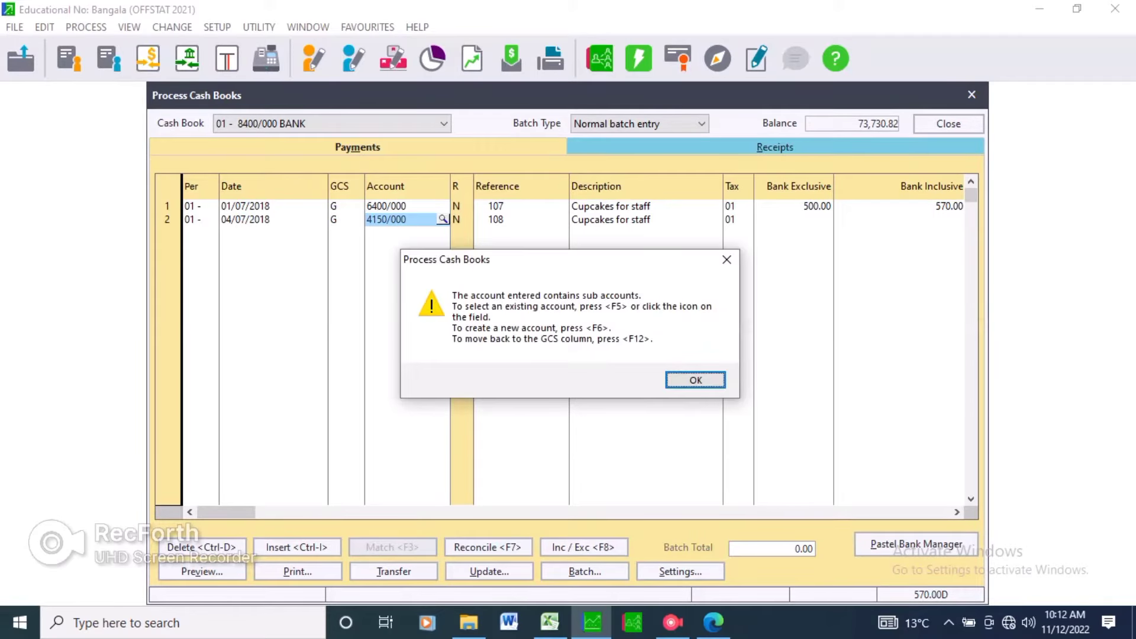
{"action": "key", "text": "Return"}
Choose account 4150/030 Motor Vehicle - Insurance & Licence for the second payment line from the account lookup.
{"action": "key", "text": "F5"}
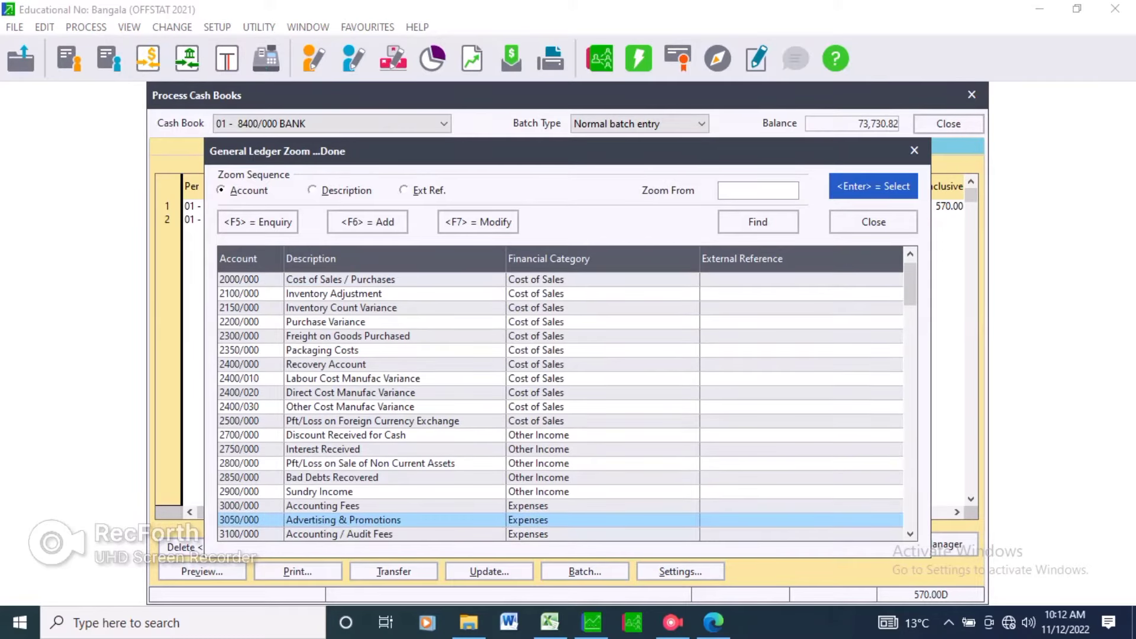
{"action": "key", "text": "Page_Down"}
{"action": "key", "text": "Page_Down"}
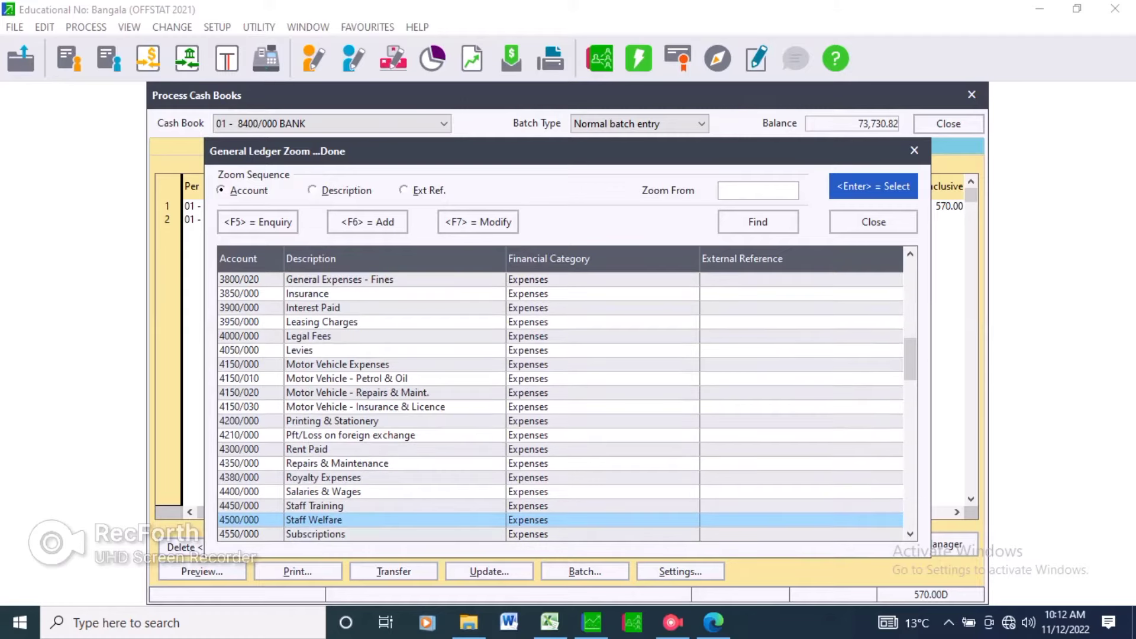
{"action": "key", "text": "Down"}
{"action": "left_click", "coordinate": [366, 379]}
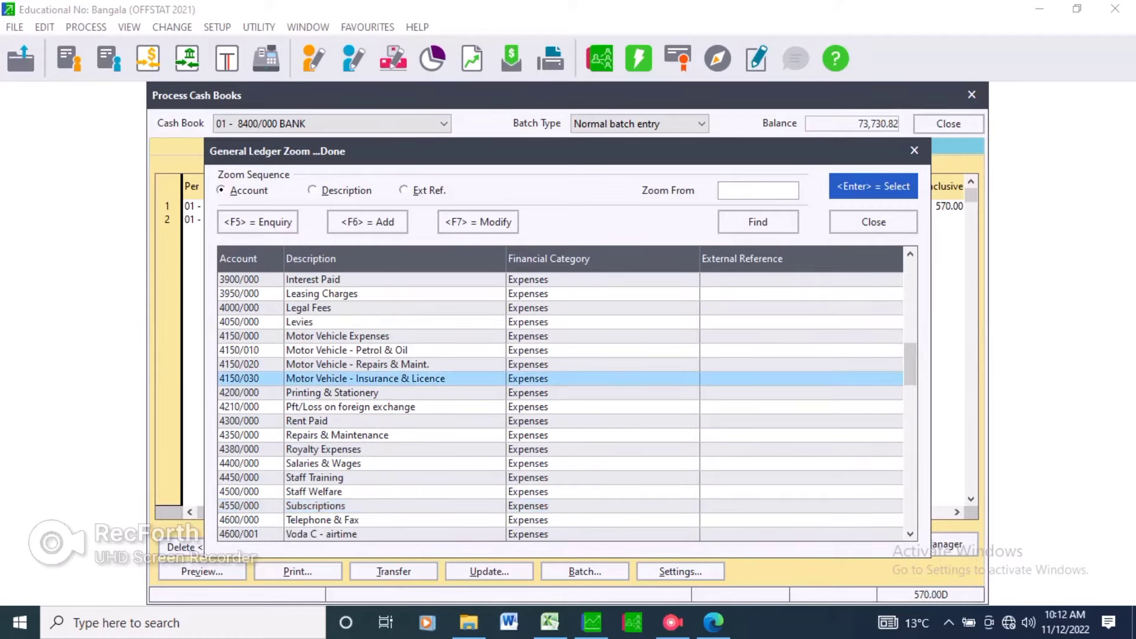
{"action": "left_click", "coordinate": [337, 337]}
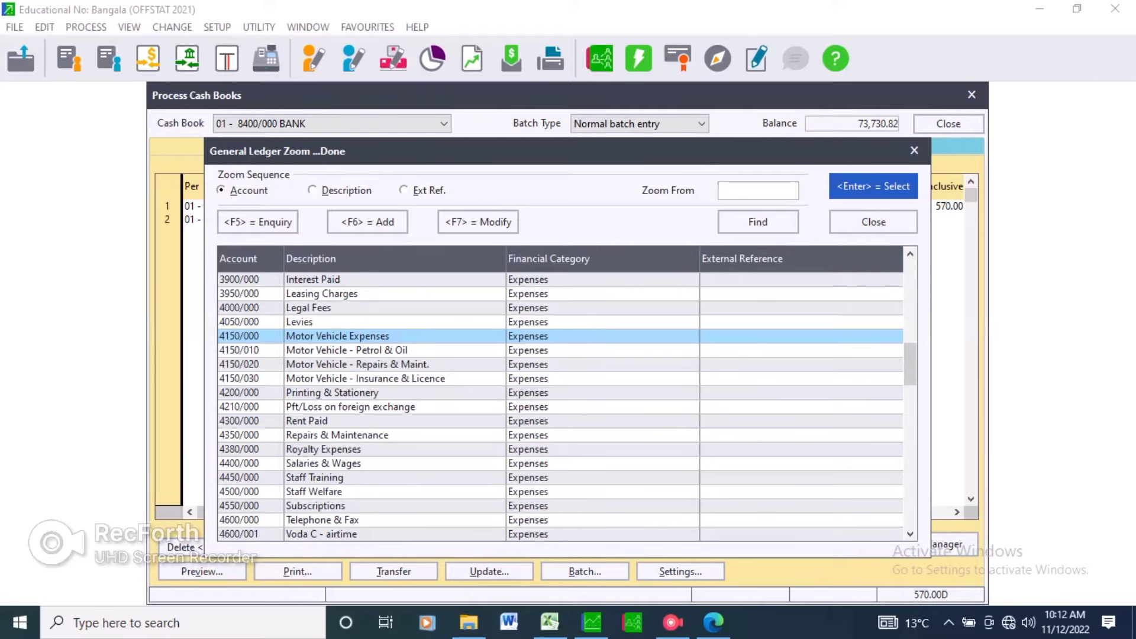
{"action": "left_click", "coordinate": [357, 365]}
{"action": "left_click", "coordinate": [347, 350]}
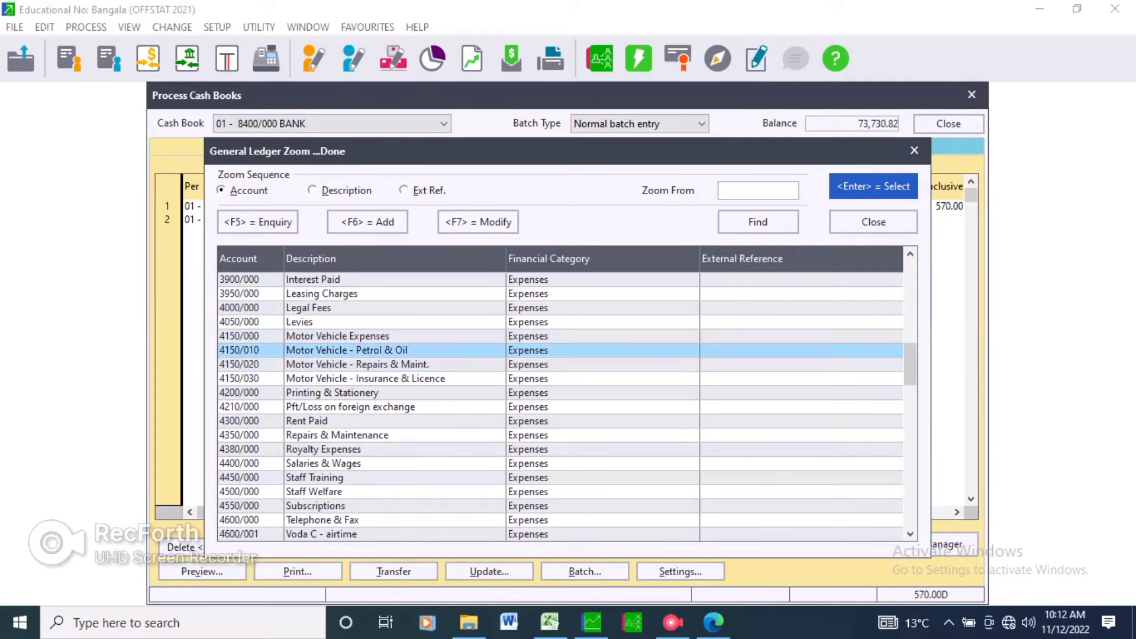
{"action": "left_click", "coordinate": [357, 364]}
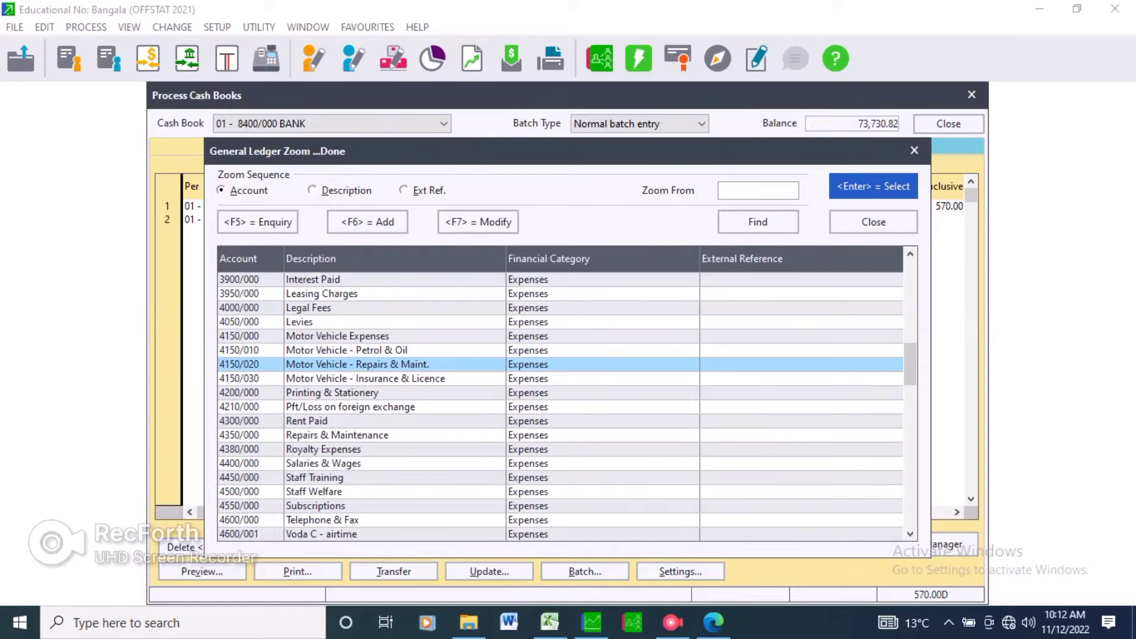
{"action": "left_click", "coordinate": [365, 379]}
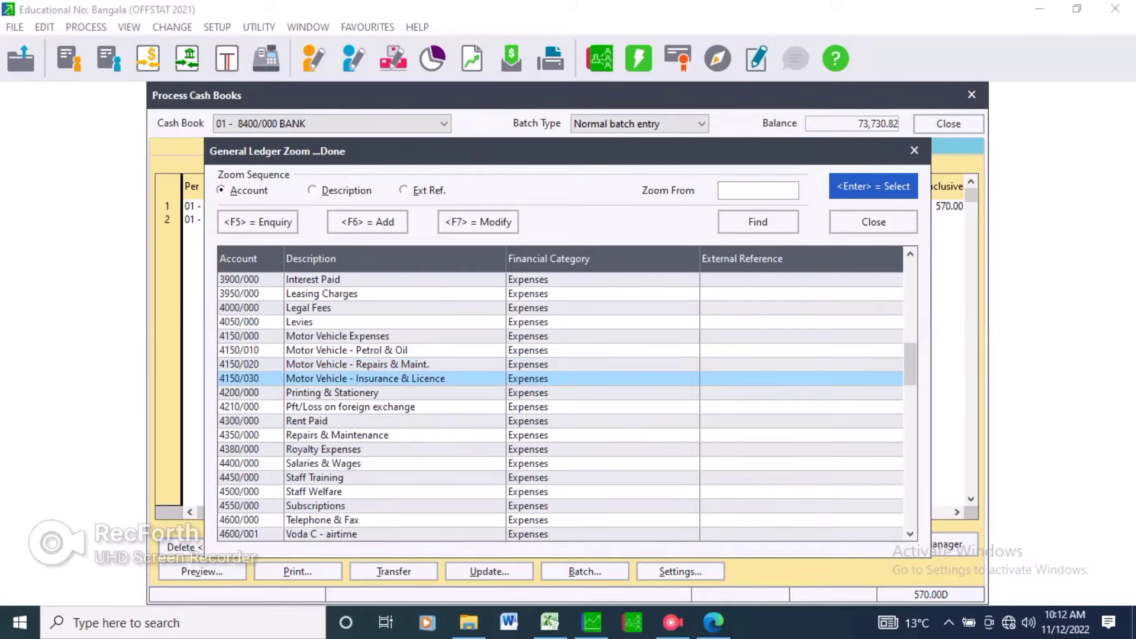
{"action": "key", "text": "Return"}
Copy the payee name Loxton Municipality from cheque 108 on the question paper.
{"action": "key", "text": "Return"}
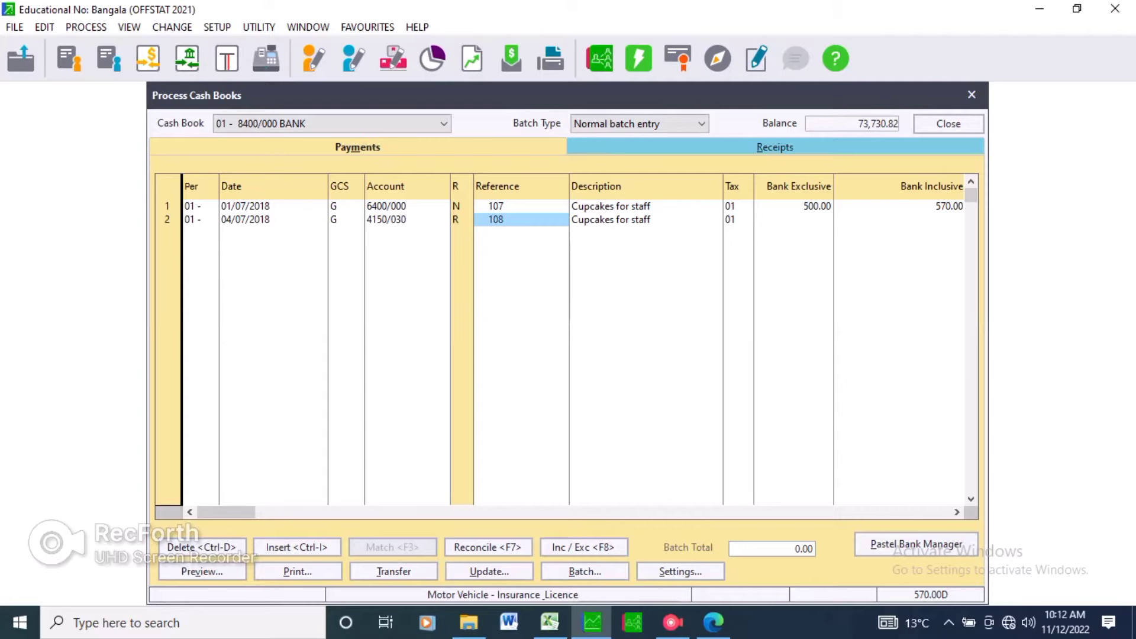
{"action": "key", "text": "Return"}
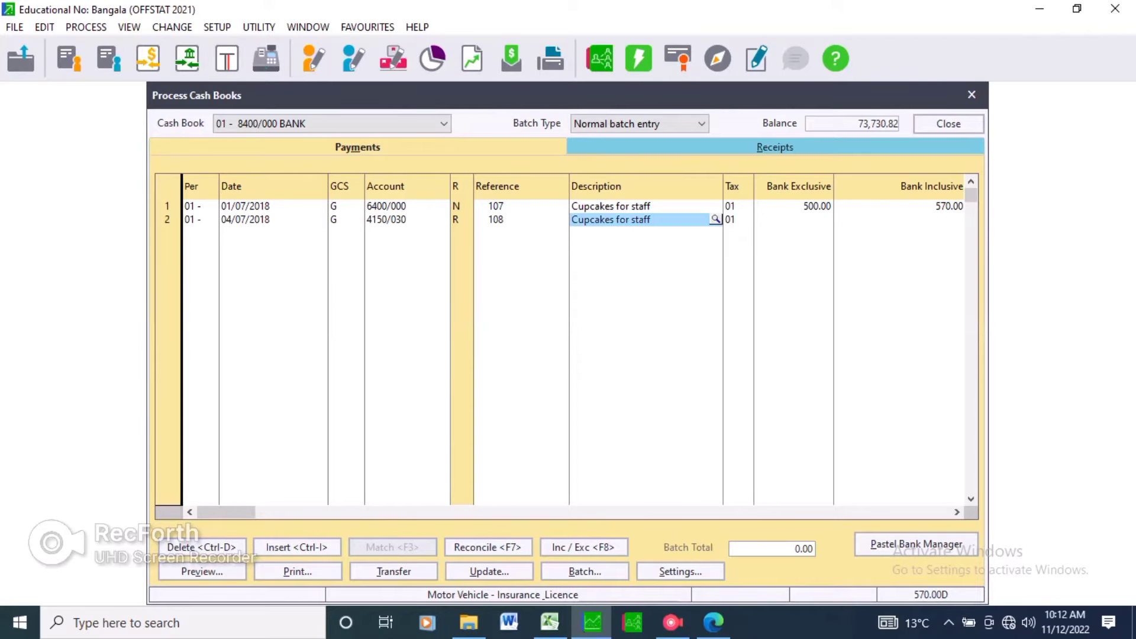
{"action": "key", "text": "alt+Tab"}
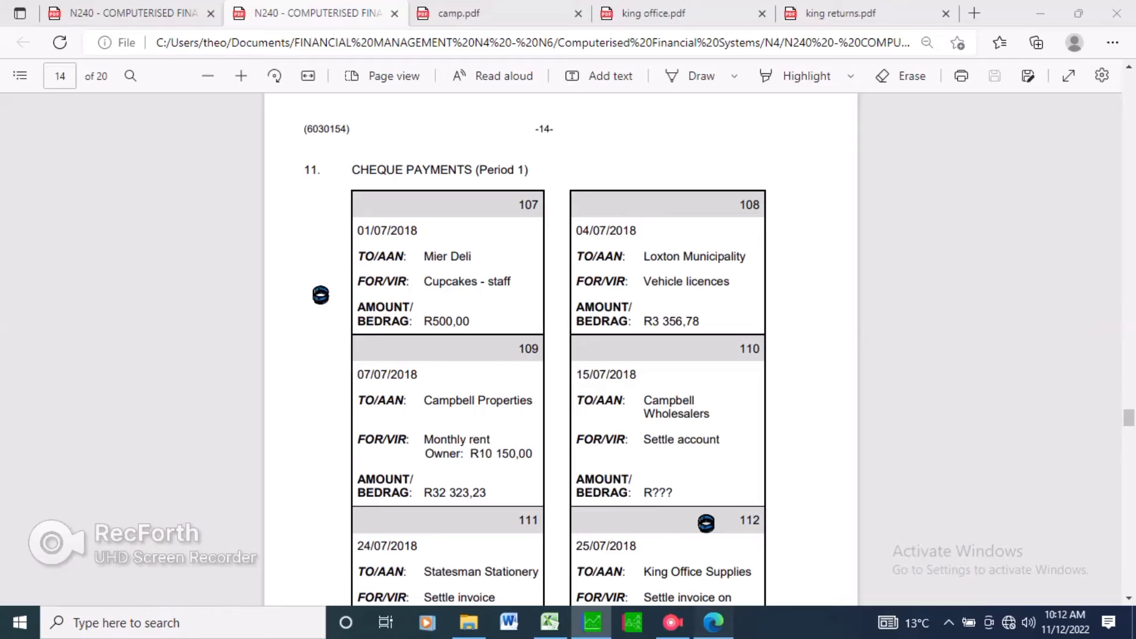
{"action": "left_click_drag", "start_coordinate": [644, 256], "coordinate": [746, 257]}
{"action": "right_click", "coordinate": [726, 257]}
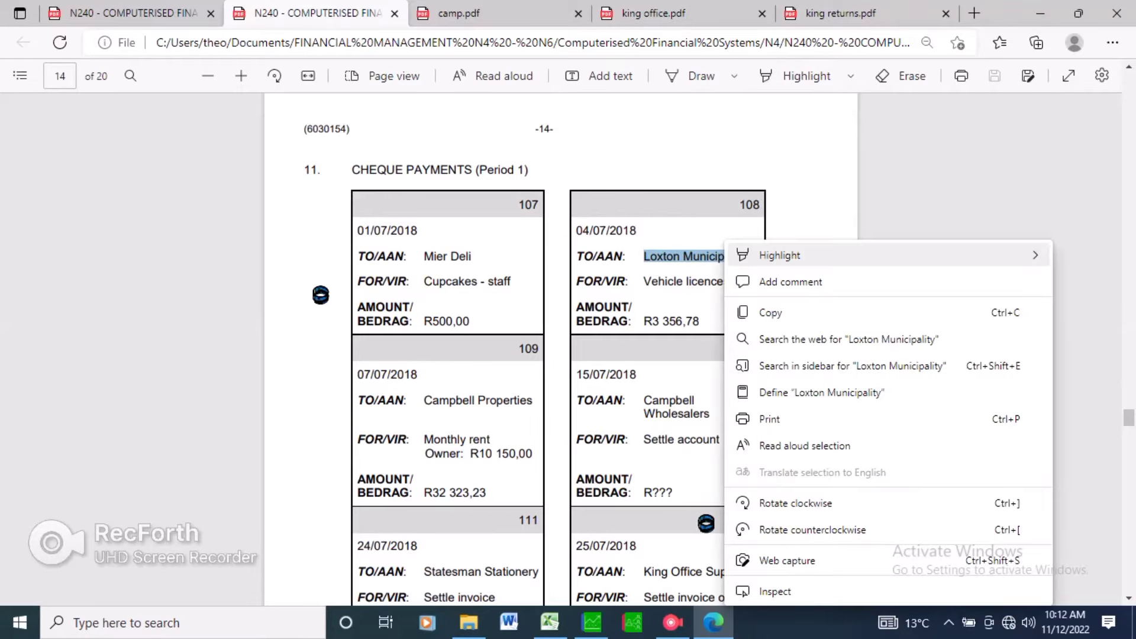
{"action": "left_click", "coordinate": [771, 313]}
{"action": "left_click", "coordinate": [593, 622]}
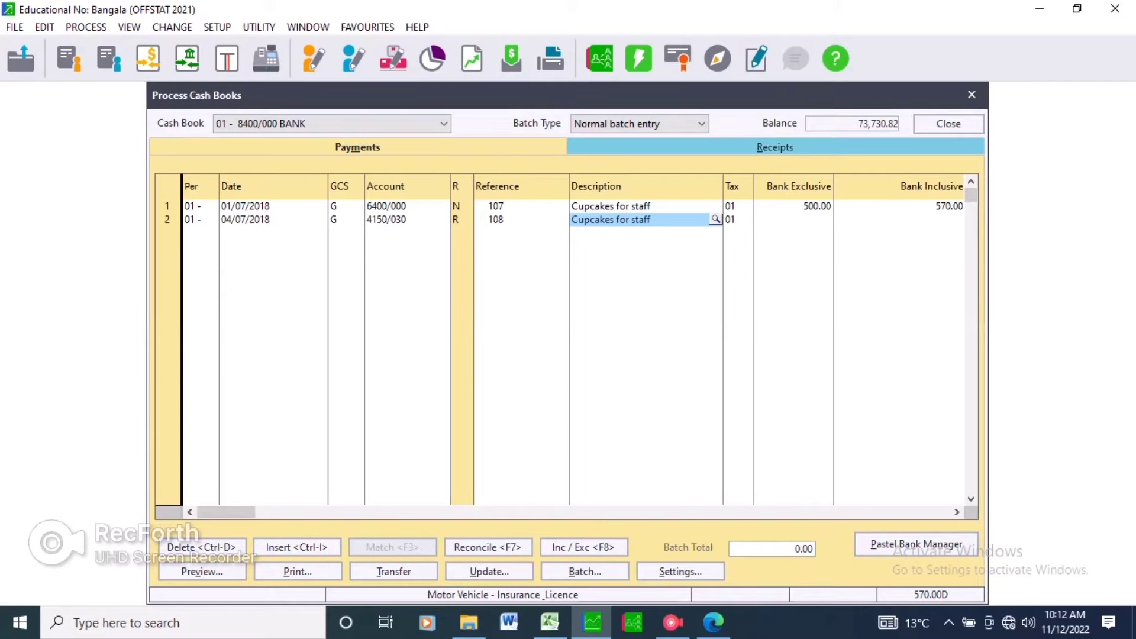
Replace the second payment line's description with the pasted Loxton Municipality text.
{"action": "double_click", "coordinate": [643, 219]}
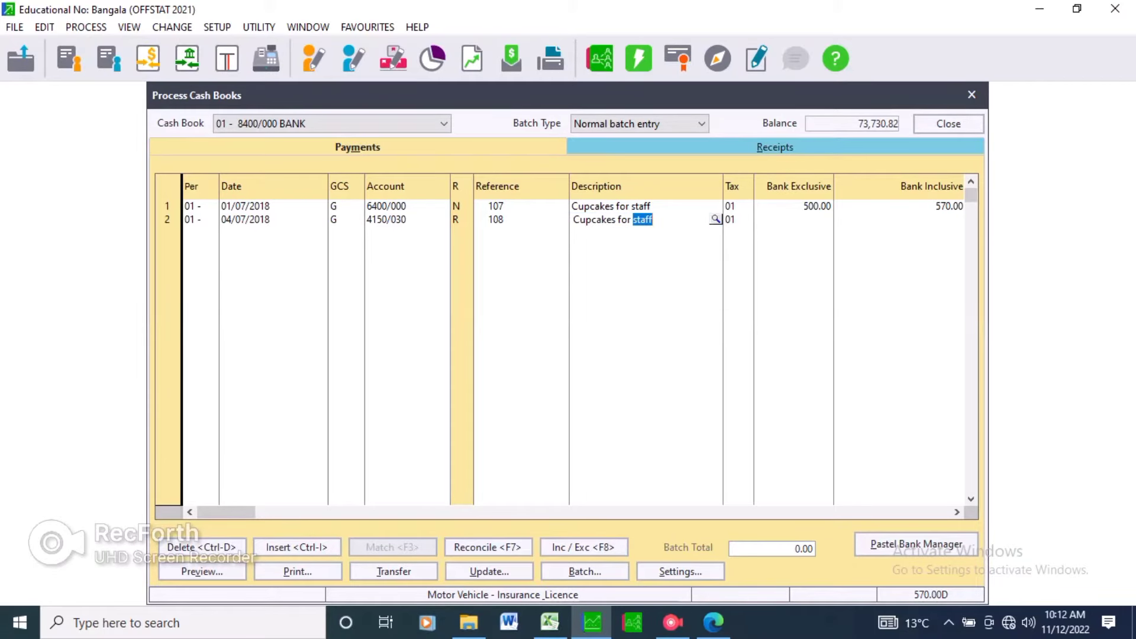
{"action": "left_click", "coordinate": [653, 219]}
{"action": "right_click", "coordinate": [653, 220]}
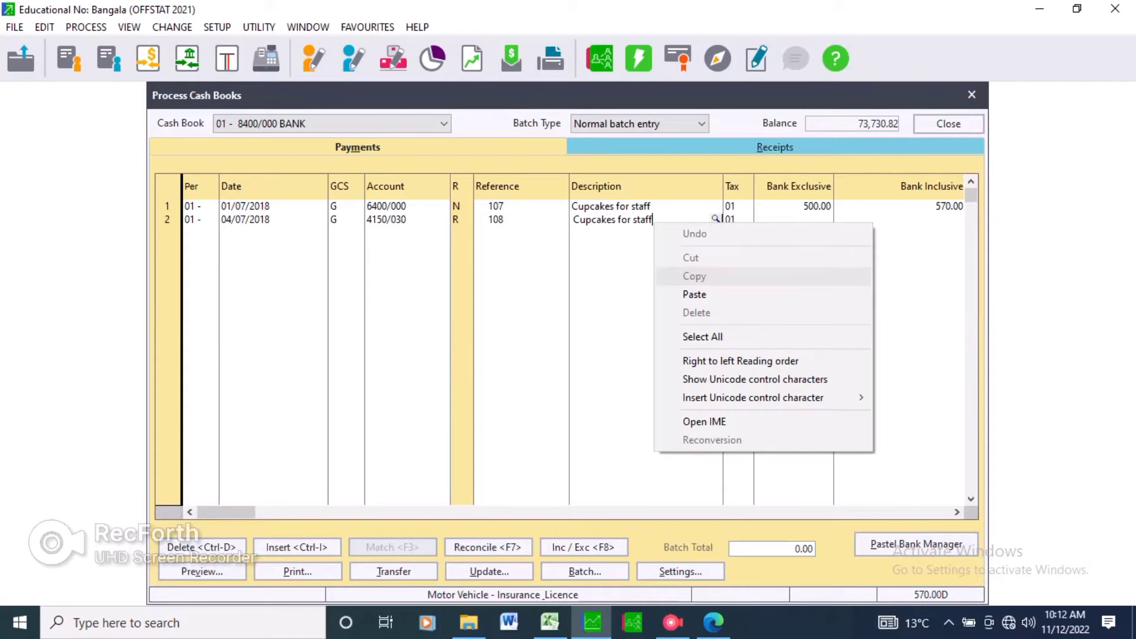
{"action": "left_click", "coordinate": [694, 294]}
{"action": "left_click_drag", "start_coordinate": [653, 220], "coordinate": [572, 220]}
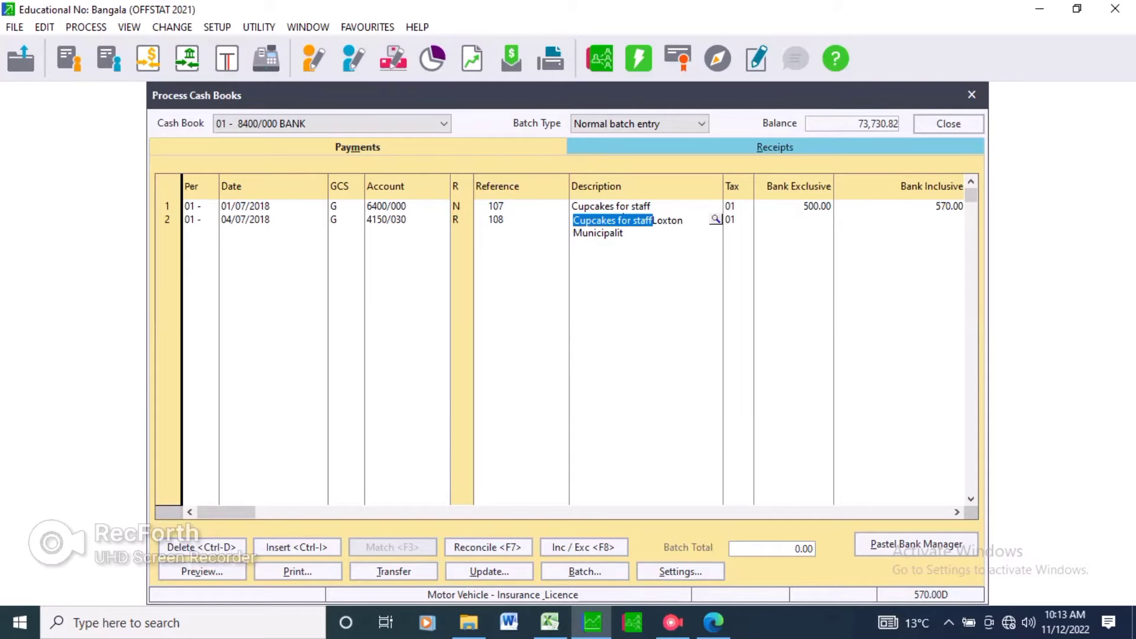
{"action": "right_click", "coordinate": [577, 221]}
{"action": "left_click", "coordinate": [612, 256]}
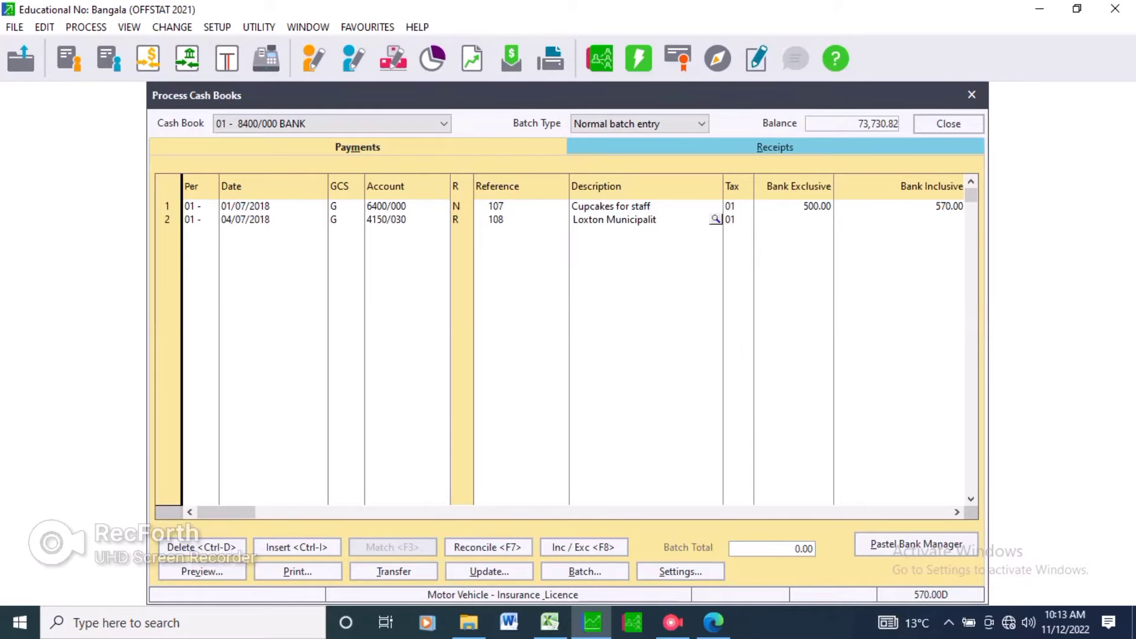
Enter 3,358.78 as the second line's bank exclusive amount and complete the line.
{"action": "left_click", "coordinate": [731, 219]}
{"action": "left_click", "coordinate": [793, 219]}
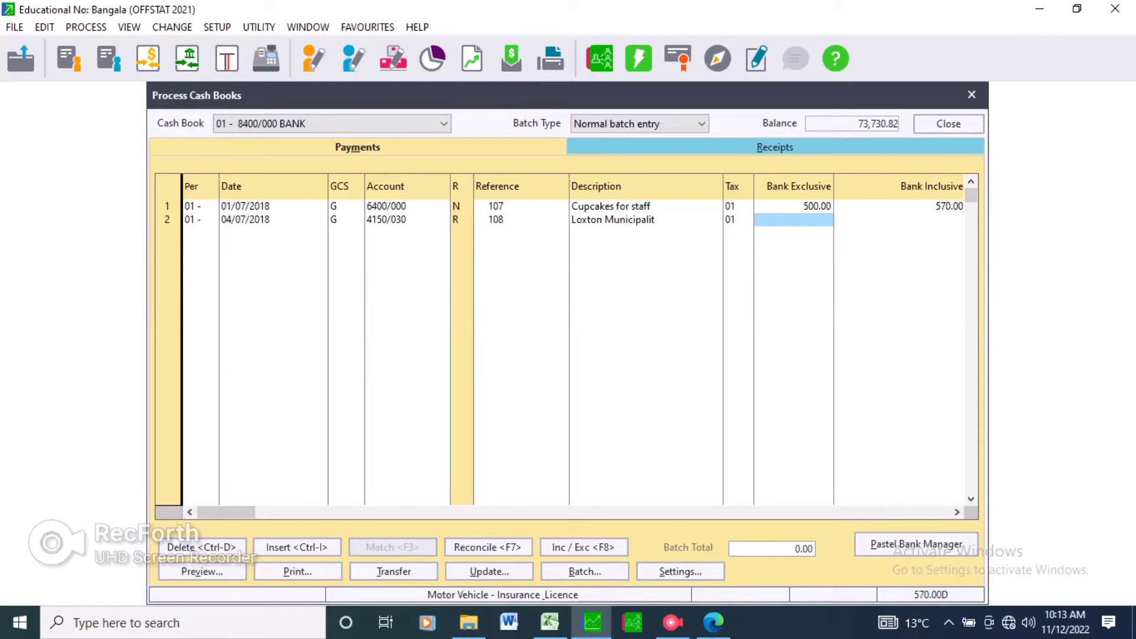
{"action": "left_click", "coordinate": [713, 623]}
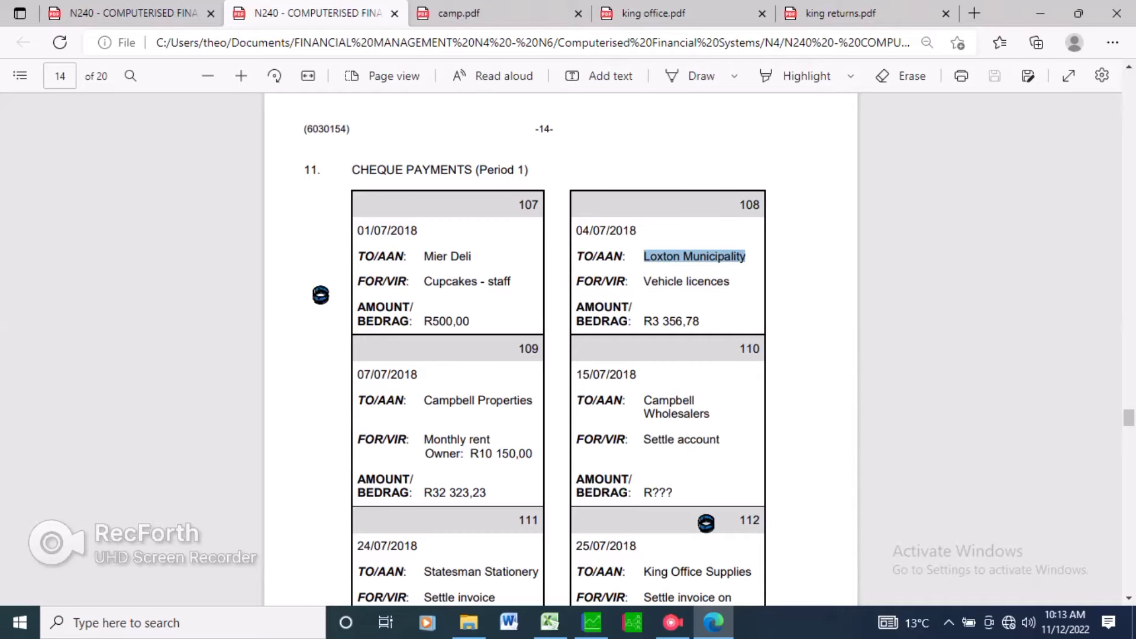
{"action": "left_click", "coordinate": [592, 623]}
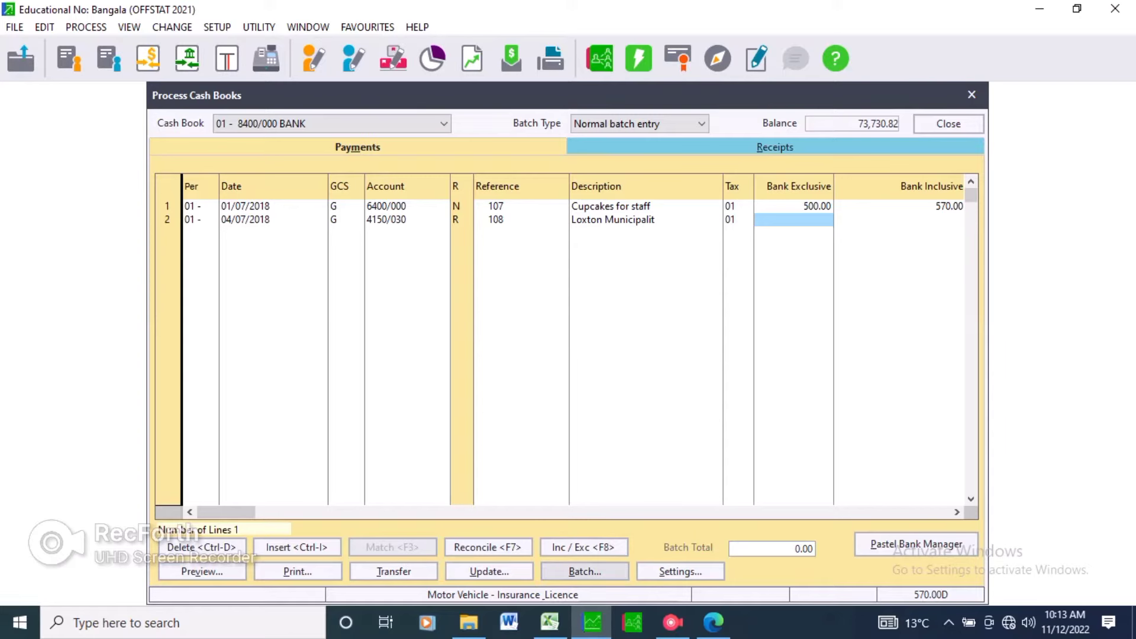
{"action": "type", "text": "335678"}
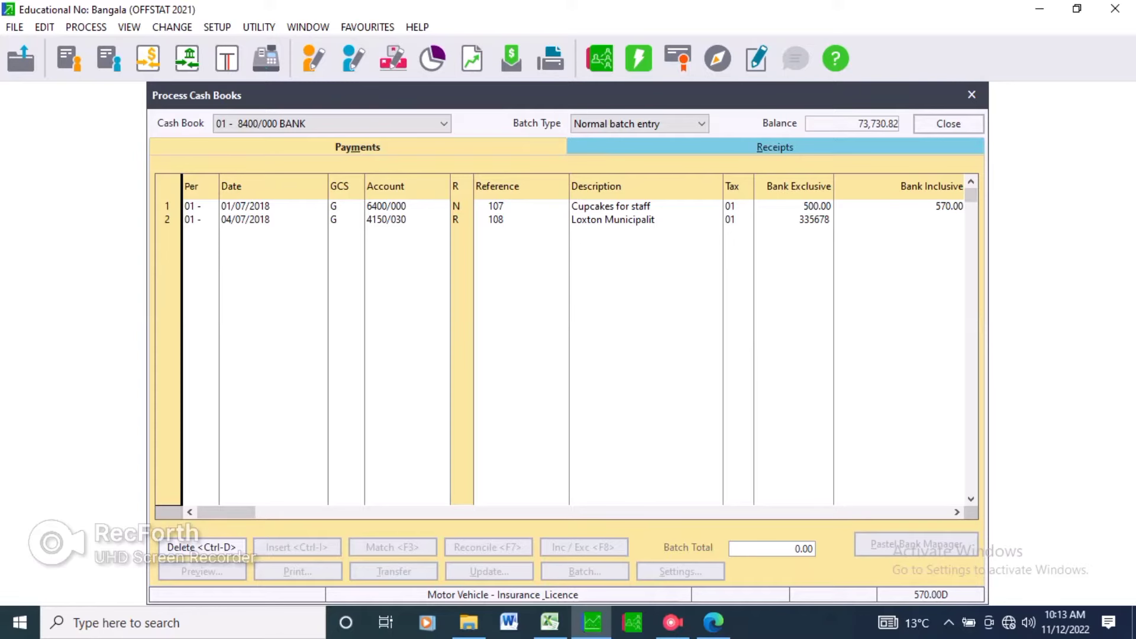
{"action": "key", "text": "BackSpace"}
{"action": "key", "text": "BackSpace"}
{"action": "key", "text": "BackSpace"}
{"action": "key", "text": "BackSpace"}
{"action": "type", "text": "58.78"}
{"action": "key", "text": "Return"}
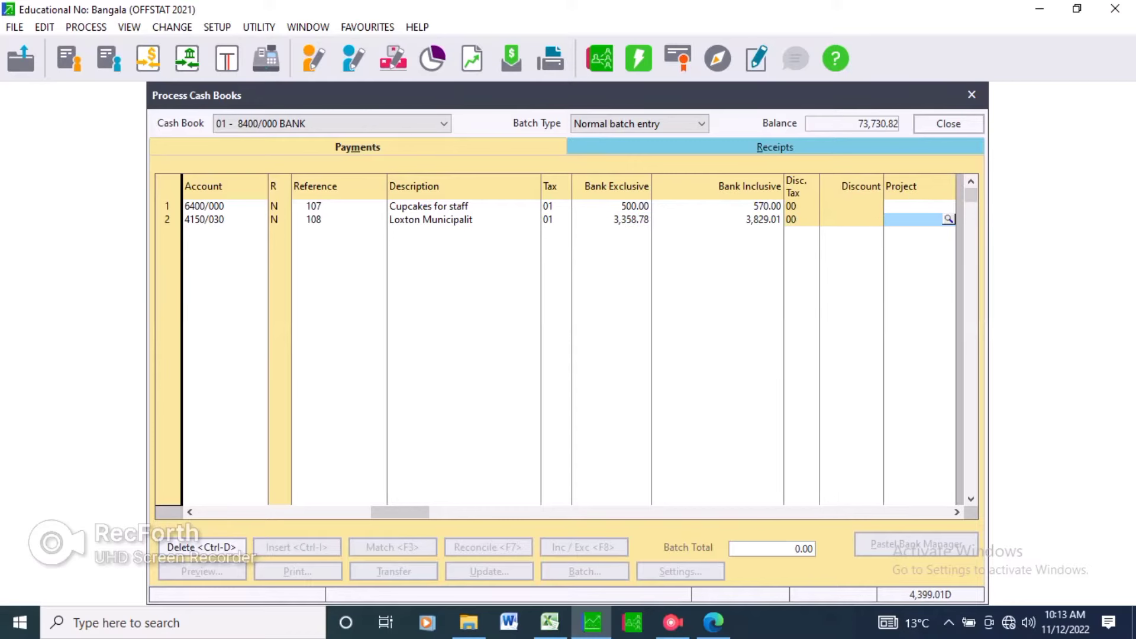
{"action": "key", "text": "Return"}
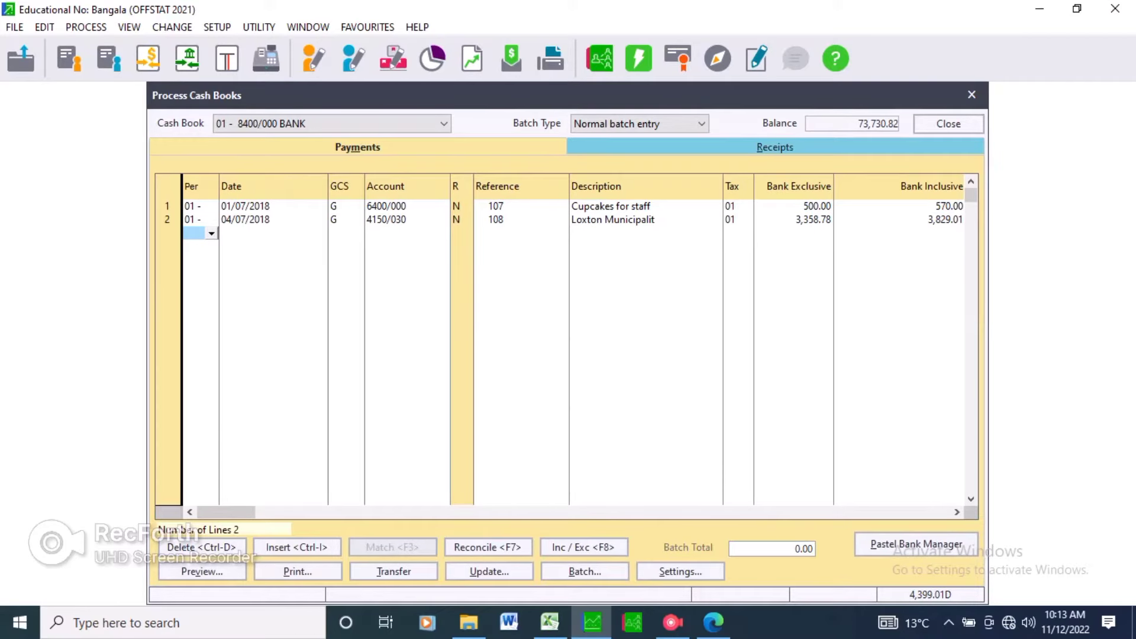
Set the third payment line's date to 07/07/2018 and move to its account field.
{"action": "key", "text": "Tab"}
{"action": "key", "text": "Tab"}
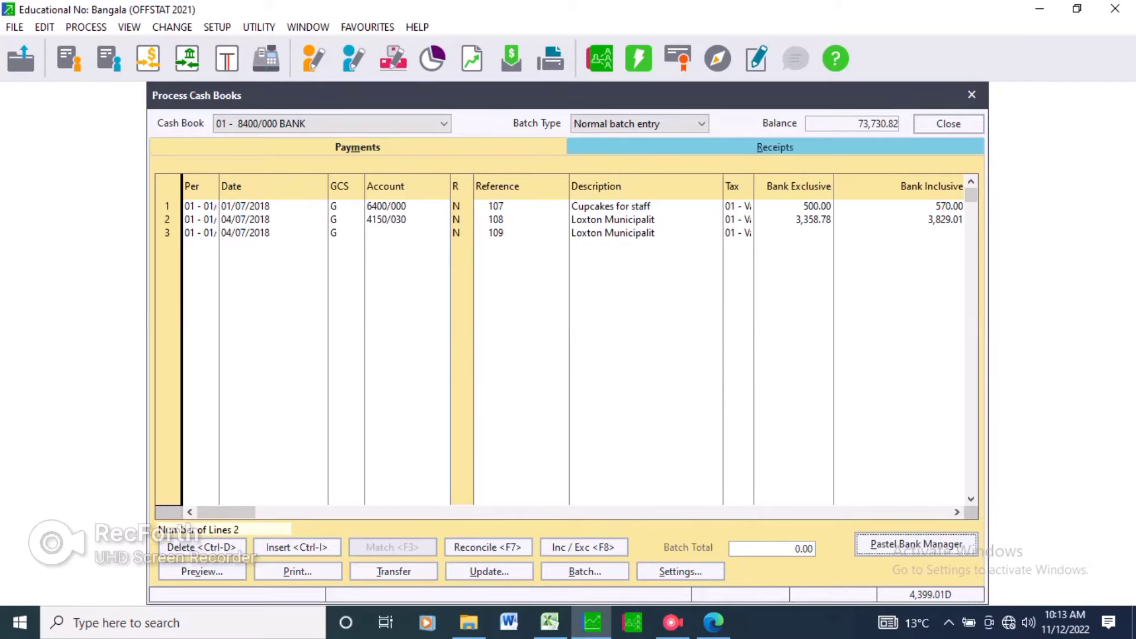
{"action": "key", "text": "Tab"}
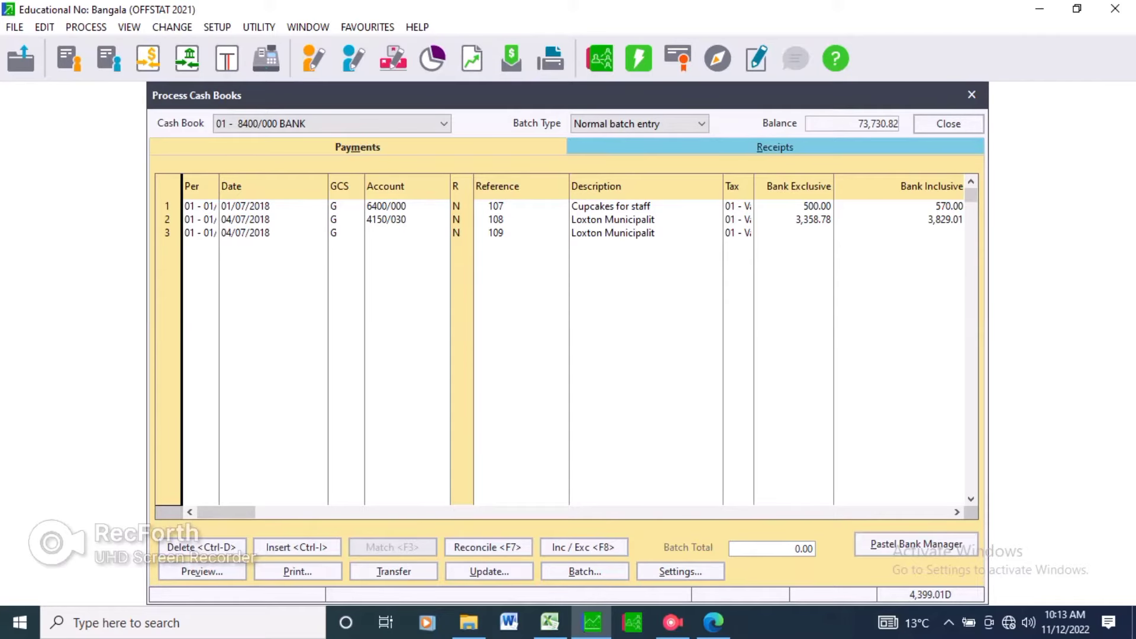
{"action": "key", "text": "Tab"}
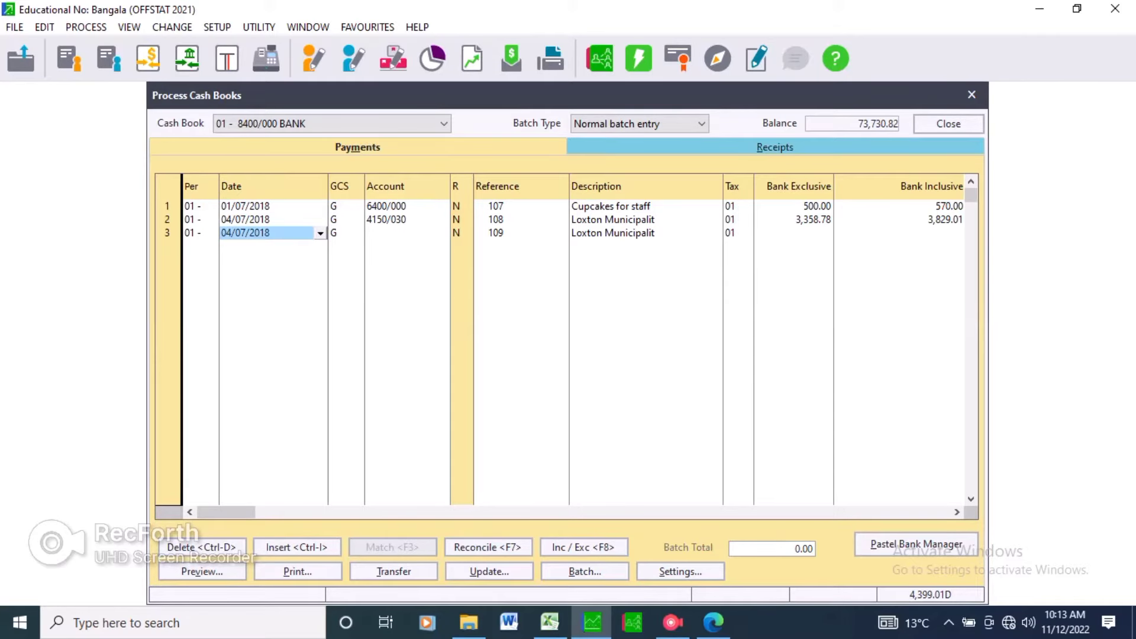
{"action": "key", "text": "alt+Tab"}
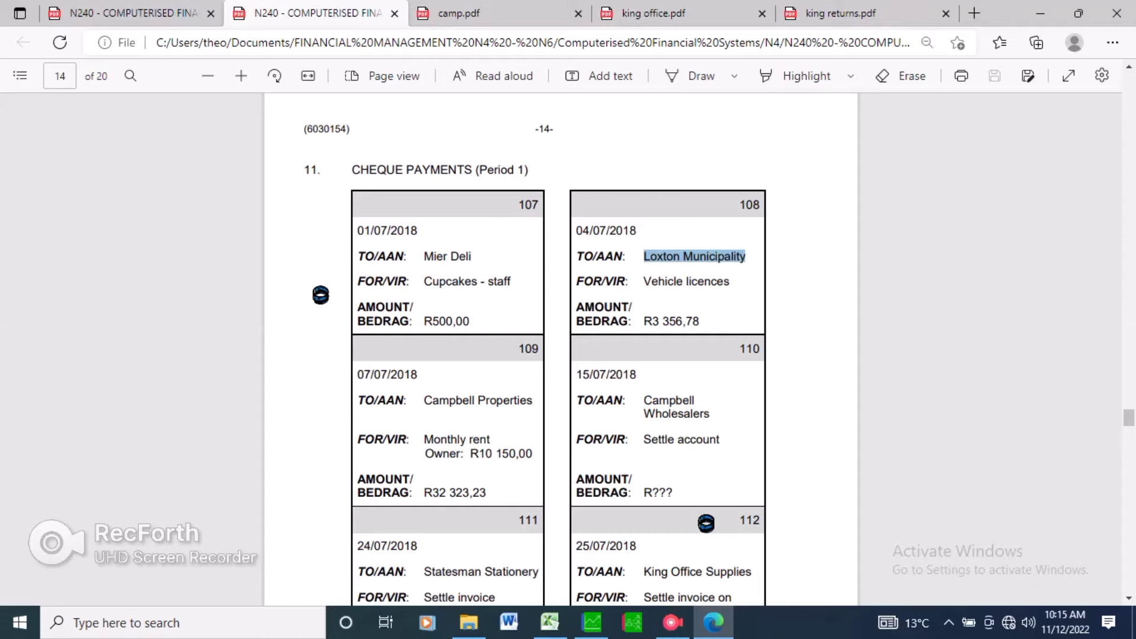
{"action": "left_click", "coordinate": [592, 622]}
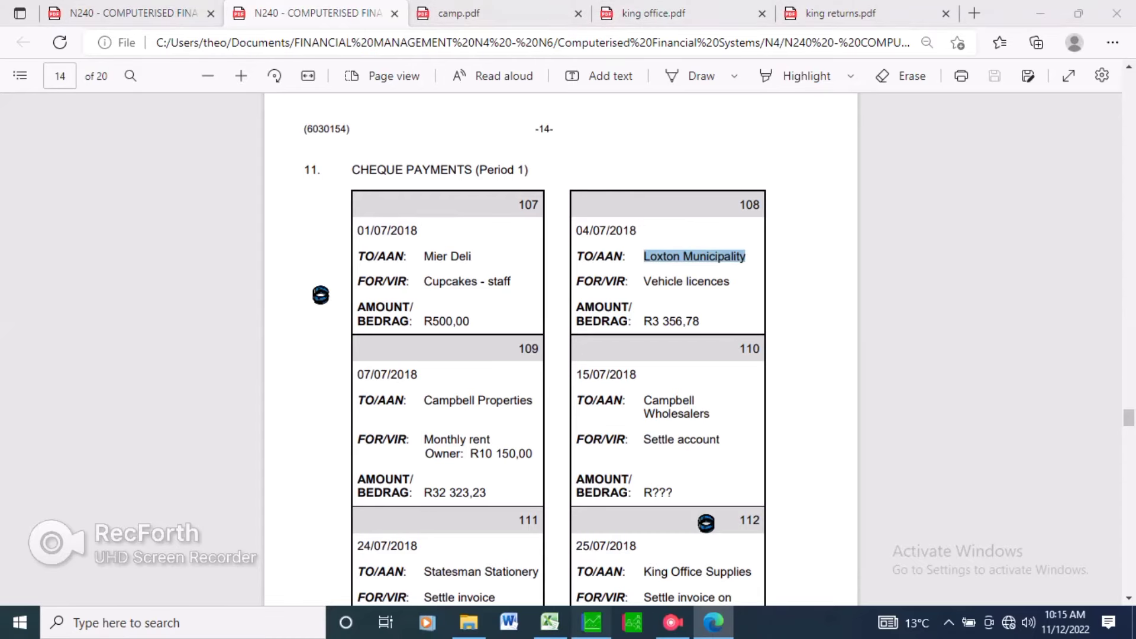
{"action": "type", "text": "07/0"}
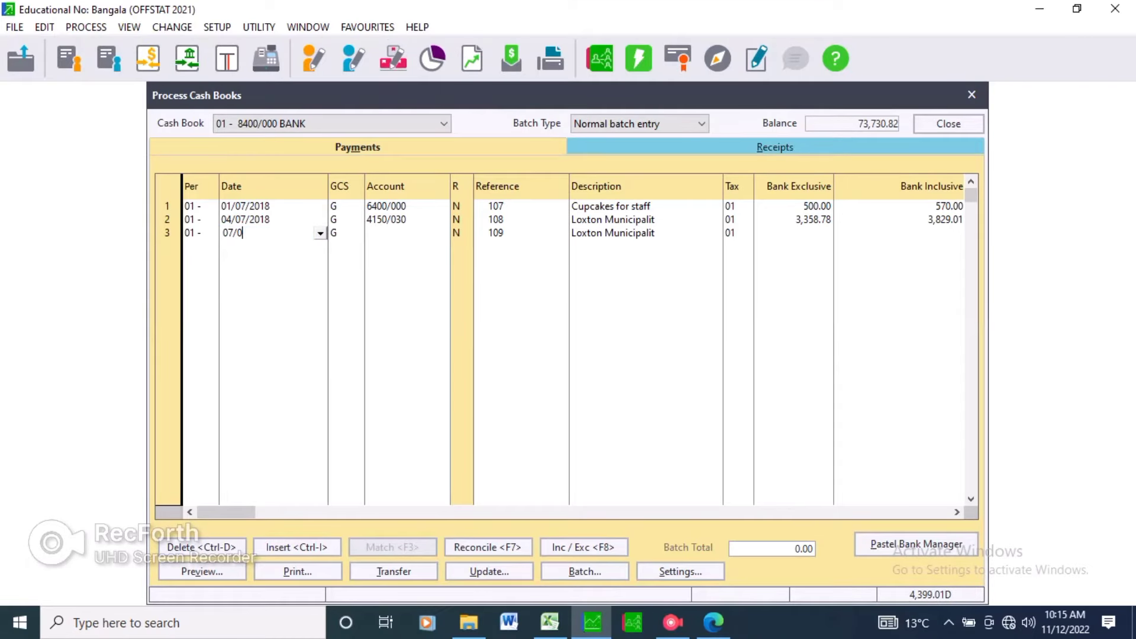
{"action": "type", "text": "7/2018"}
{"action": "key", "text": "Return"}
Choose account 4300/000 Rent Paid for the third payment line from the account lookup.
{"action": "key", "text": "Return"}
{"action": "key", "text": "Return"}
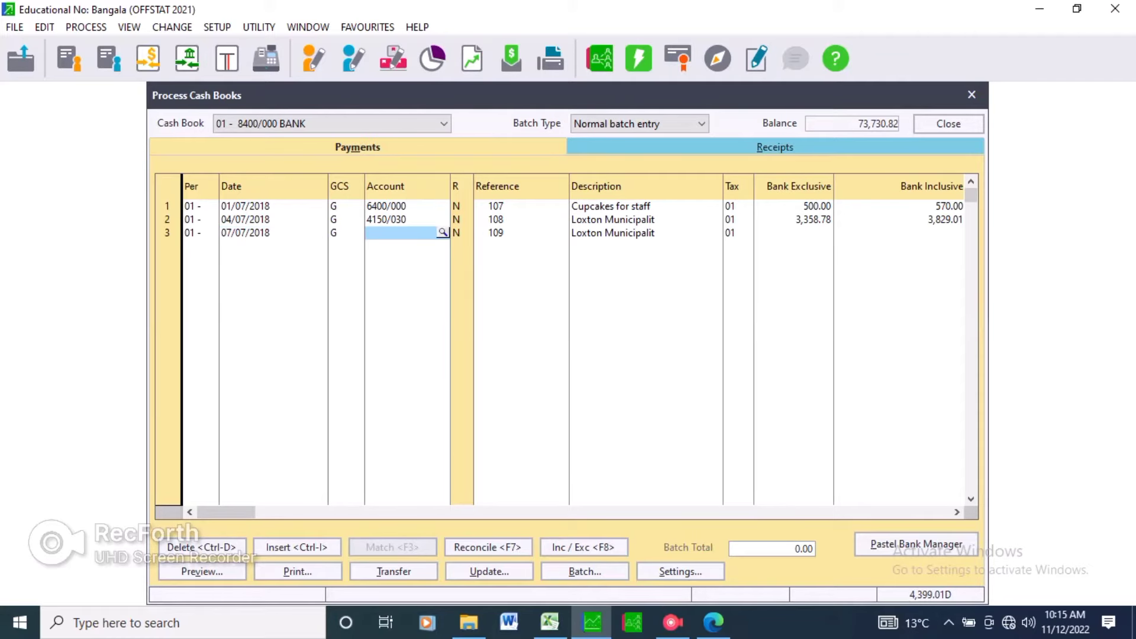
{"action": "key", "text": "Return"}
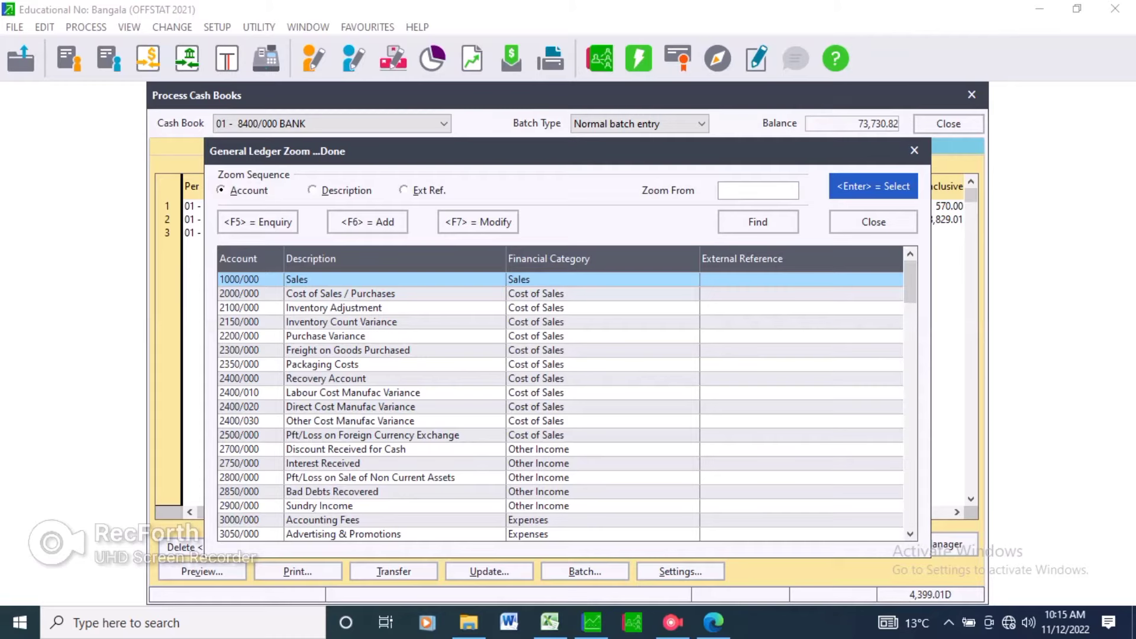
{"action": "left_click", "coordinate": [345, 449]}
{"action": "key", "text": "Down"}
{"action": "key", "text": "Down"}
{"action": "key", "text": "Down"}
{"action": "key", "text": "Down"}
{"action": "key", "text": "Down"}
{"action": "key", "text": "Down"}
{"action": "key", "text": "Down"}
{"action": "key", "text": "Down"}
{"action": "key", "text": "Down"}
{"action": "key", "text": "Down"}
{"action": "key", "text": "Down"}
{"action": "key", "text": "Down"}
{"action": "key", "text": "Down"}
{"action": "key", "text": "Down"}
{"action": "key", "text": "Down"}
{"action": "key", "text": "Down"}
{"action": "key", "text": "Down"}
{"action": "key", "text": "Down"}
{"action": "key", "text": "Down"}
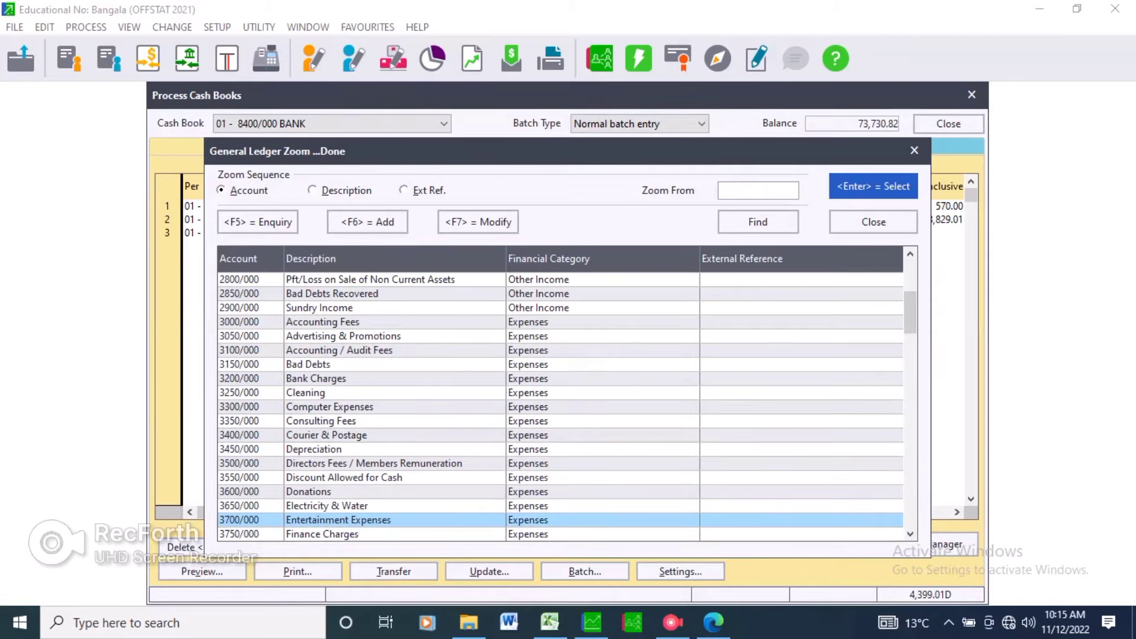
{"action": "key", "text": "Down"}
{"action": "key", "text": "Down"}
{"action": "key", "text": "Down"}
{"action": "key", "text": "Down"}
{"action": "key", "text": "Down"}
{"action": "key", "text": "Down"}
{"action": "key", "text": "Down"}
{"action": "key", "text": "Down"}
{"action": "key", "text": "Down"}
{"action": "key", "text": "Down"}
{"action": "key", "text": "Down"}
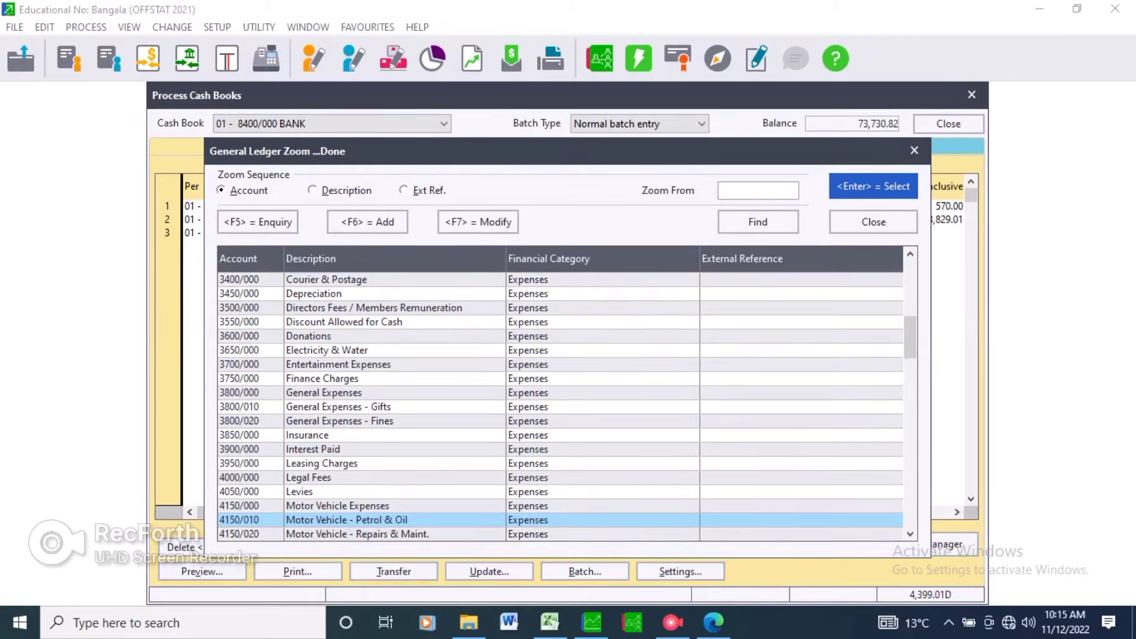
{"action": "key", "text": "Down"}
{"action": "key", "text": "Down"}
{"action": "key", "text": "Down"}
{"action": "key", "text": "Down"}
{"action": "key", "text": "Down"}
{"action": "key", "text": "Down"}
{"action": "key", "text": "Up"}
{"action": "key", "text": "Up"}
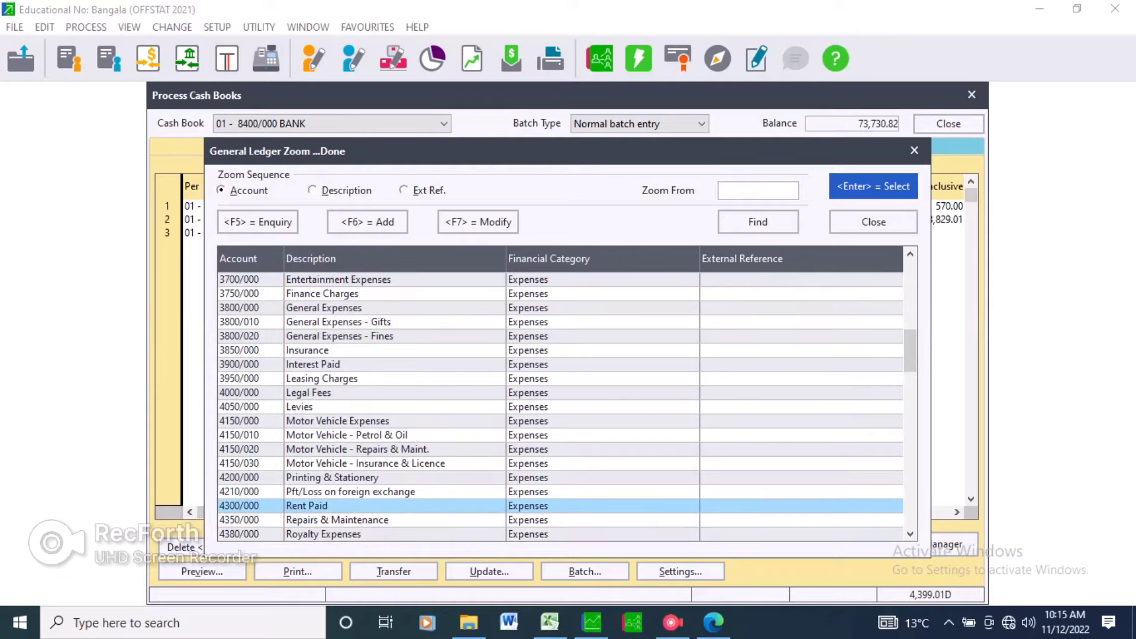
{"action": "key", "text": "Return"}
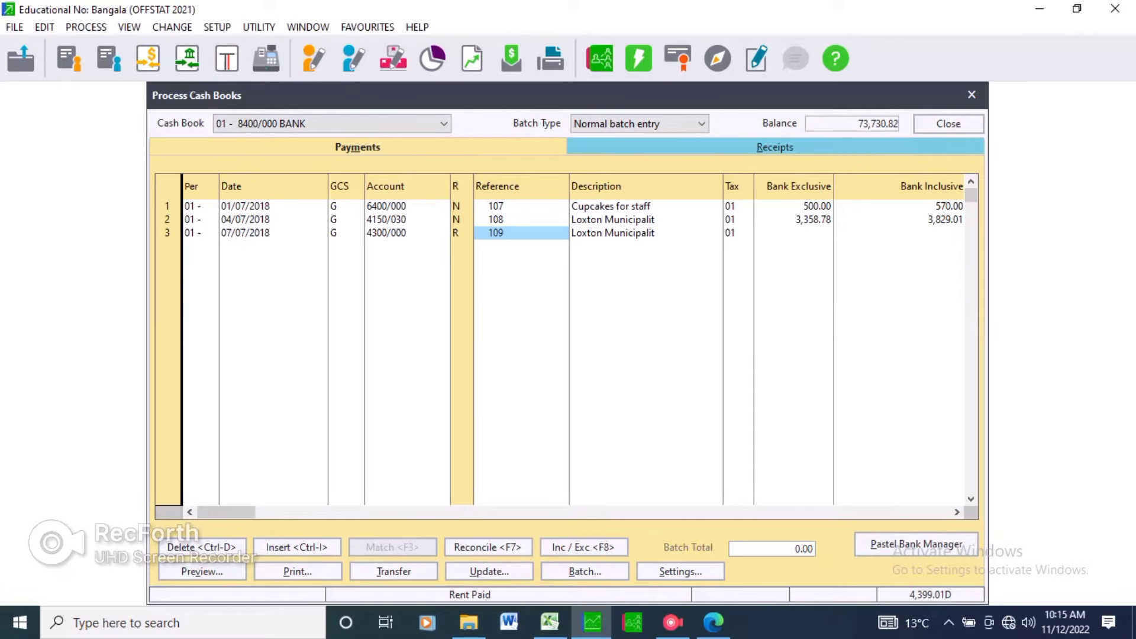
Enter Campbell properties as the third payment line's description.
{"action": "key", "text": "Return"}
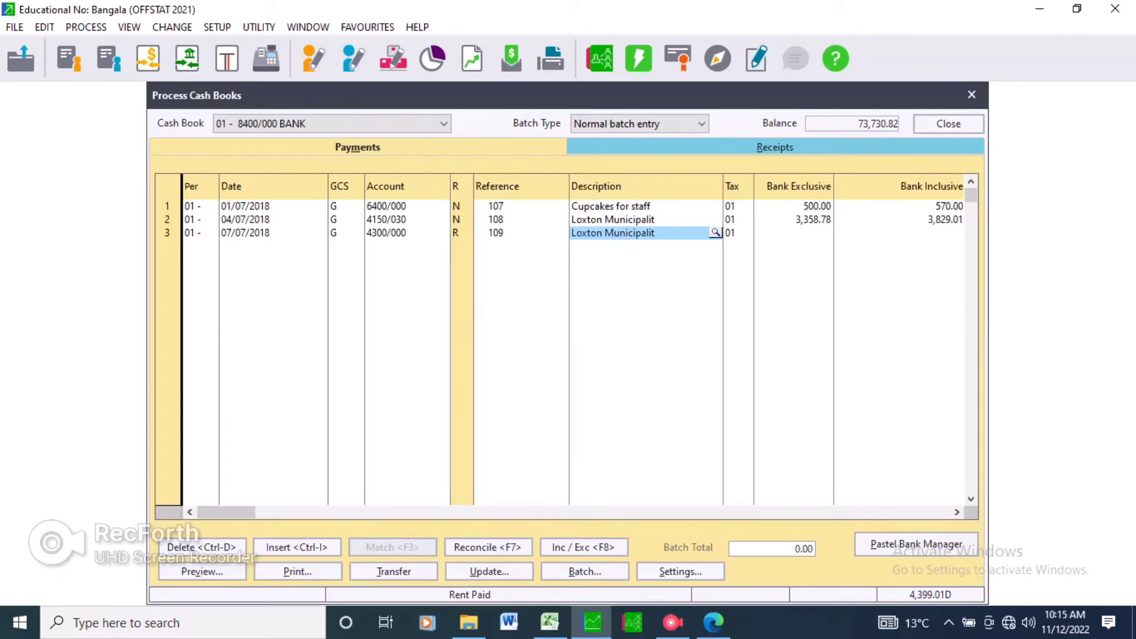
{"action": "type", "text": "Min"}
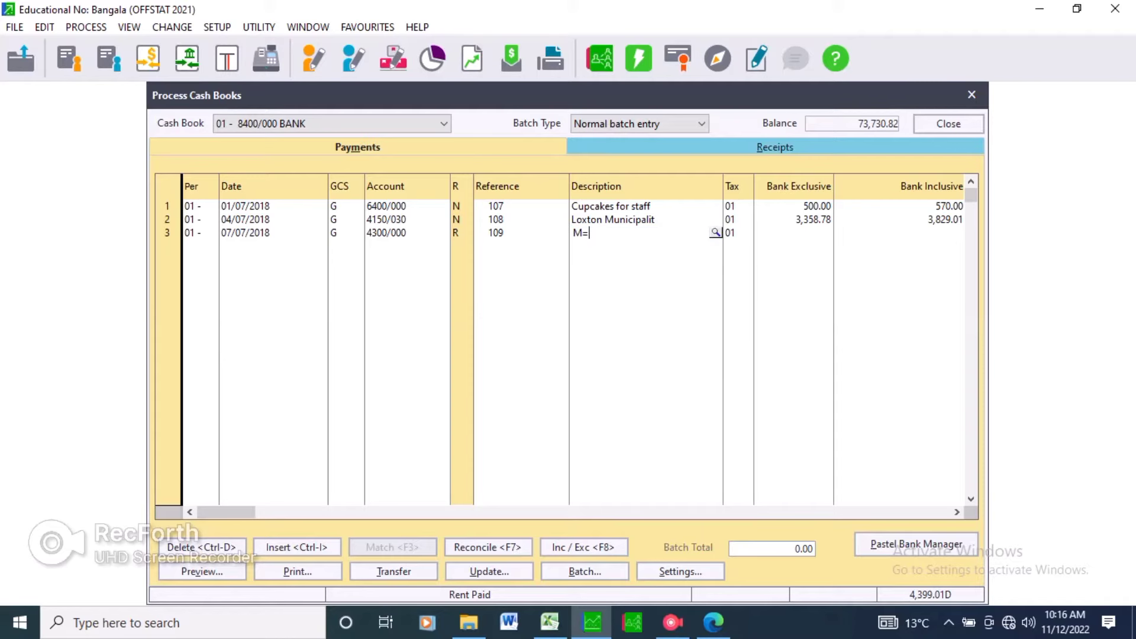
{"action": "key", "text": "BackSpace"}
{"action": "key", "text": "BackSpace"}
{"action": "key", "text": "BackSpace"}
{"action": "type", "text": "Camb"}
{"action": "key", "text": "alt+Tab"}
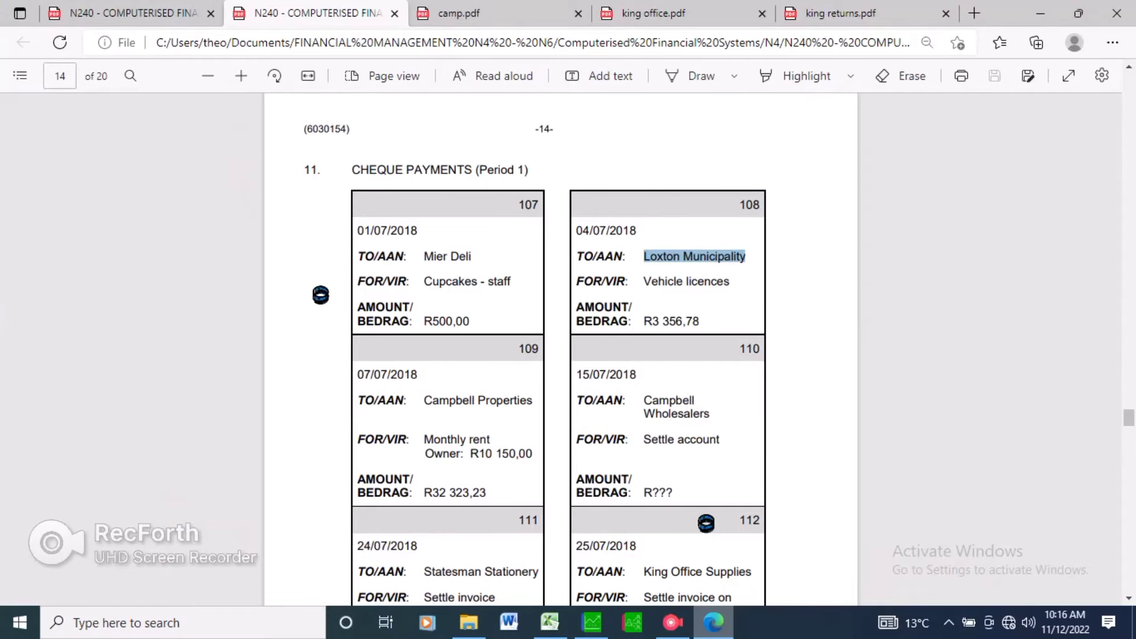
{"action": "key", "text": "alt+Tab"}
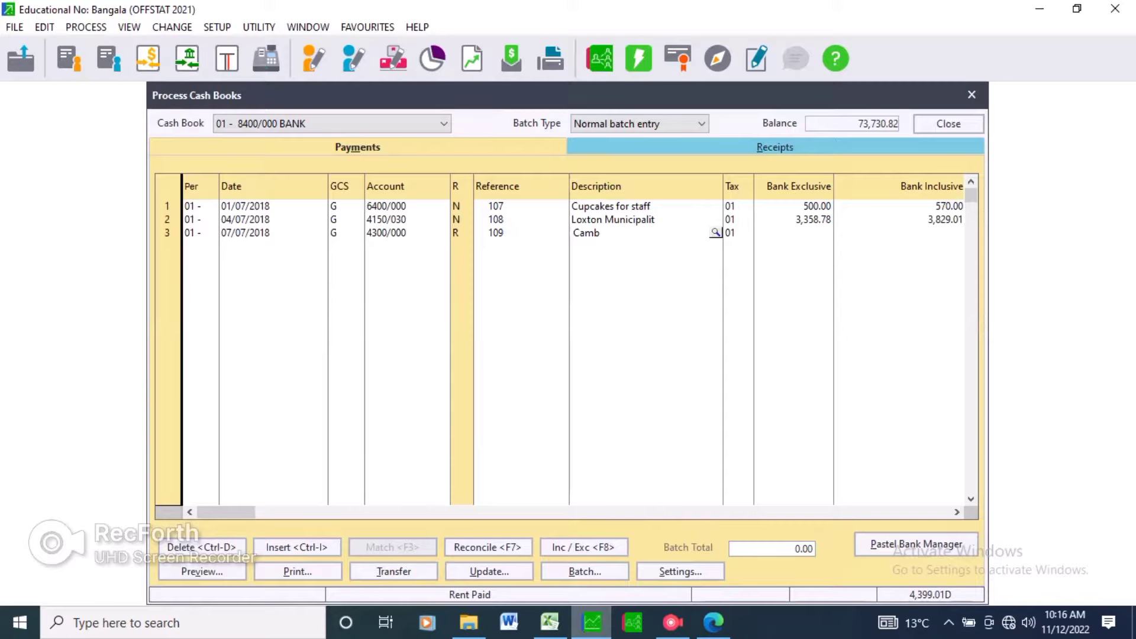
{"action": "key", "text": "BackSpace"}
{"action": "type", "text": "p"}
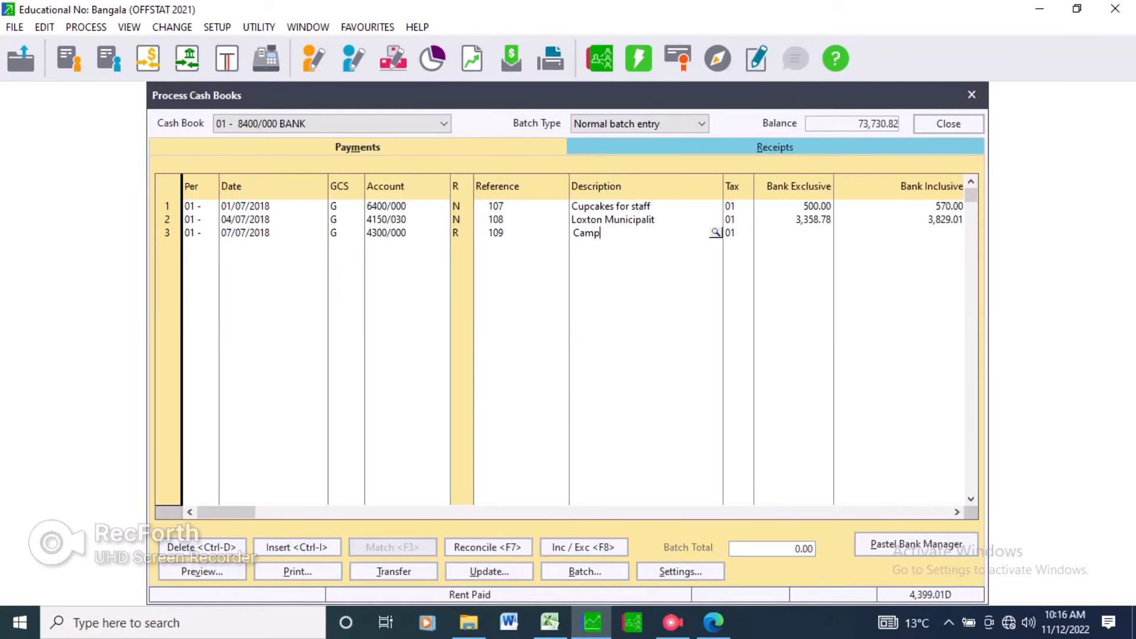
{"action": "type", "text": "bell properties"}
{"action": "key", "text": "Return"}
{"action": "key", "text": "Return"}
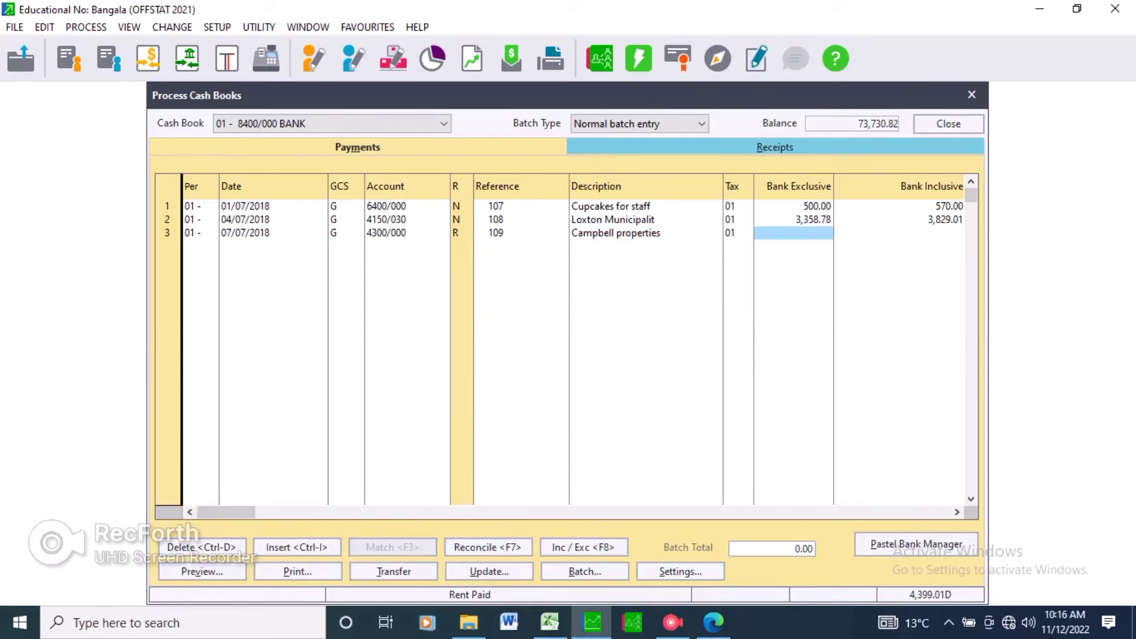
Enter 32,323.23 as the third payment line's bank exclusive amount, checking it against the question paper, and complete the line.
{"action": "type", "text": "323"}
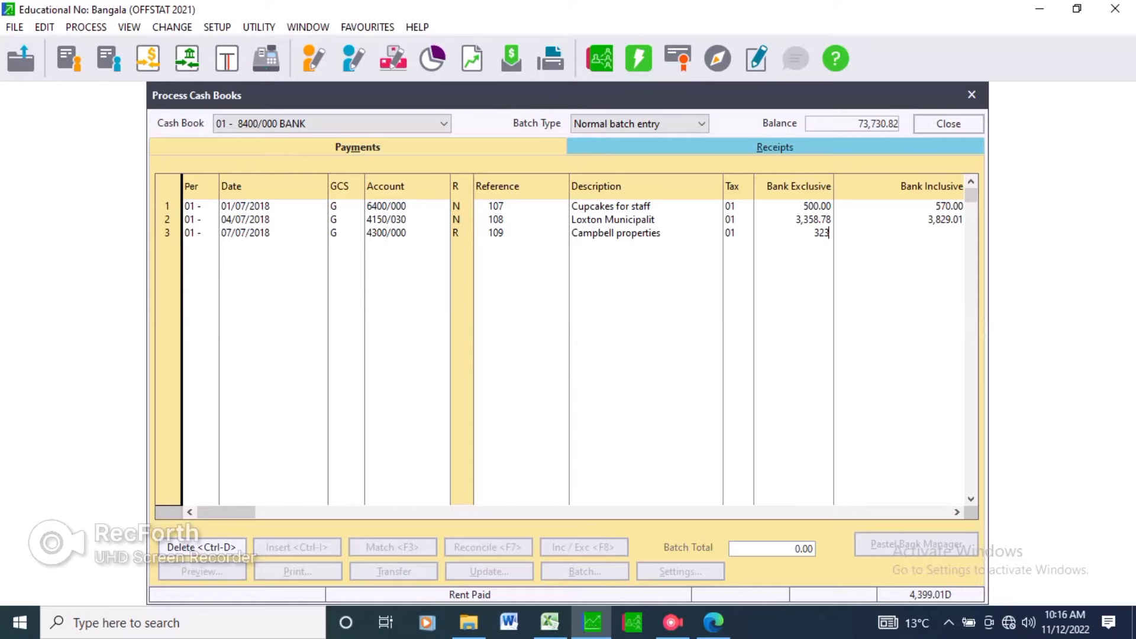
{"action": "key", "text": "alt+Tab"}
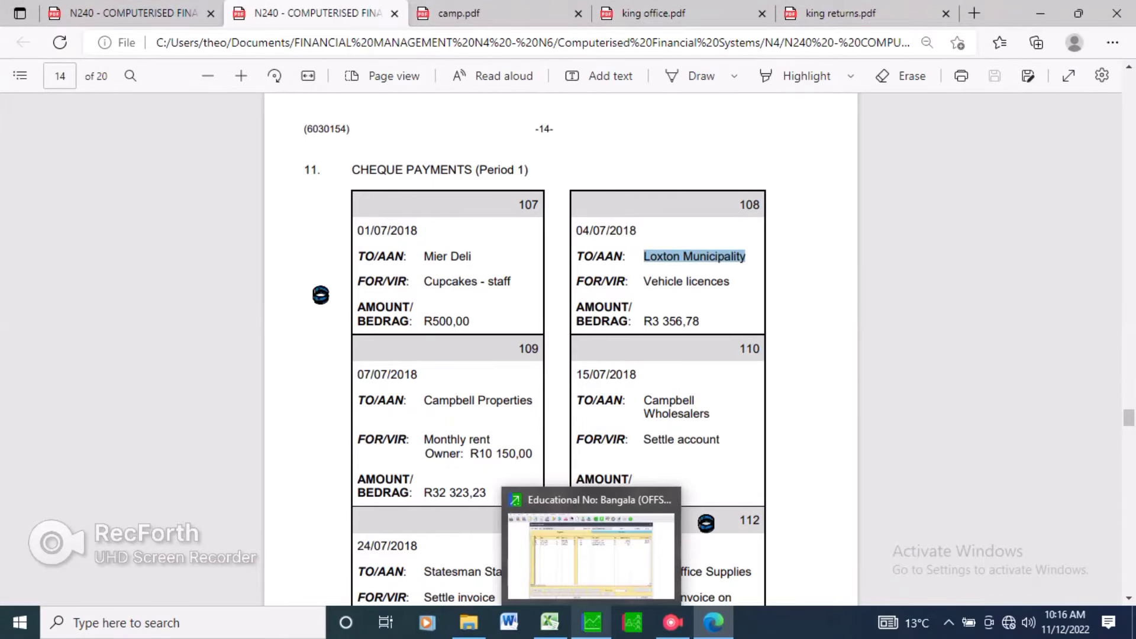
{"action": "left_click", "coordinate": [592, 622]}
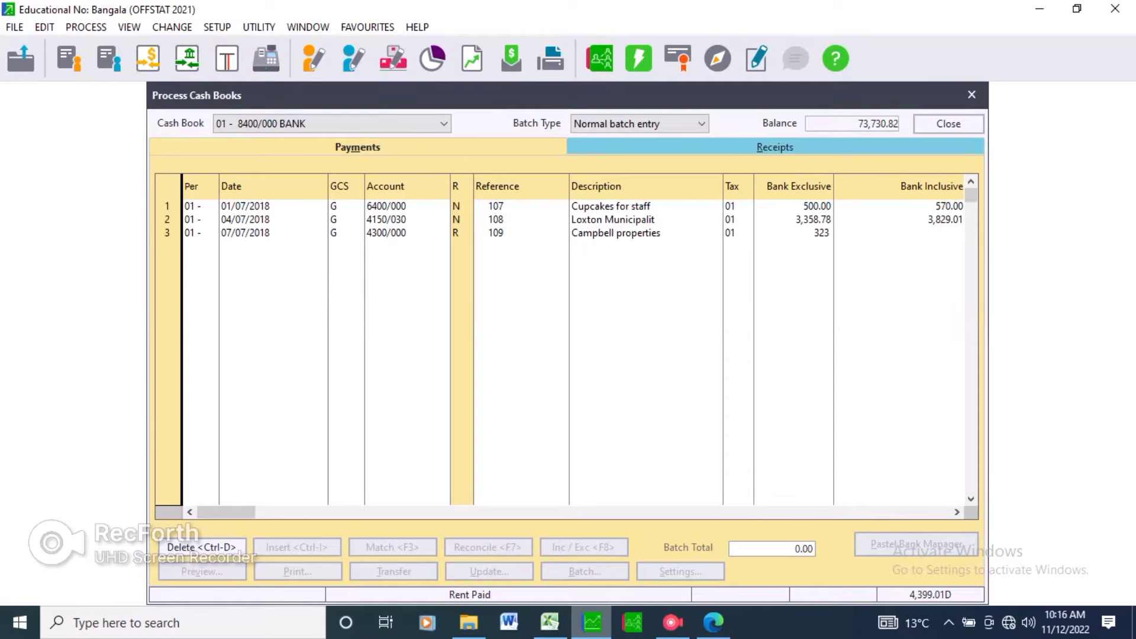
{"action": "type", "text": "23.23"}
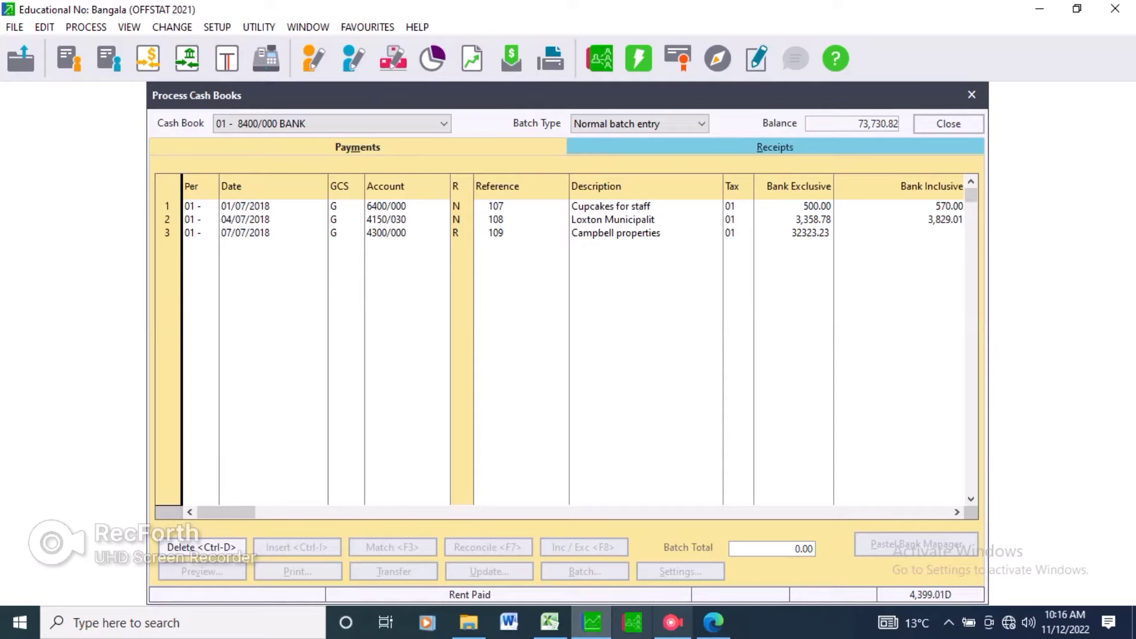
{"action": "key", "text": "alt+Tab"}
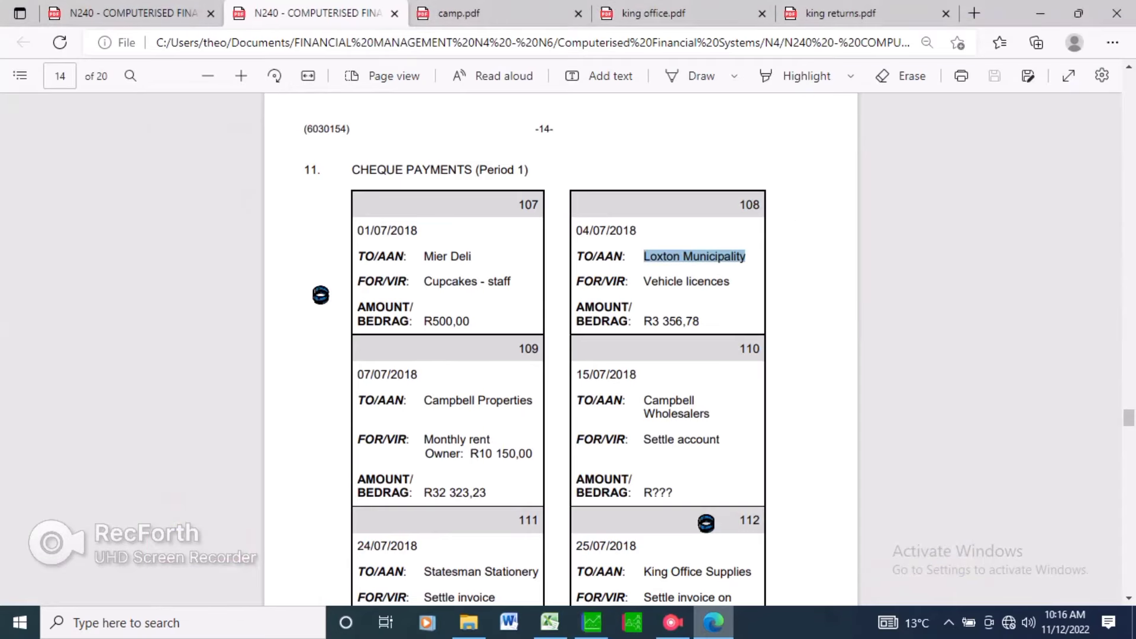
{"action": "key", "text": "alt+Tab"}
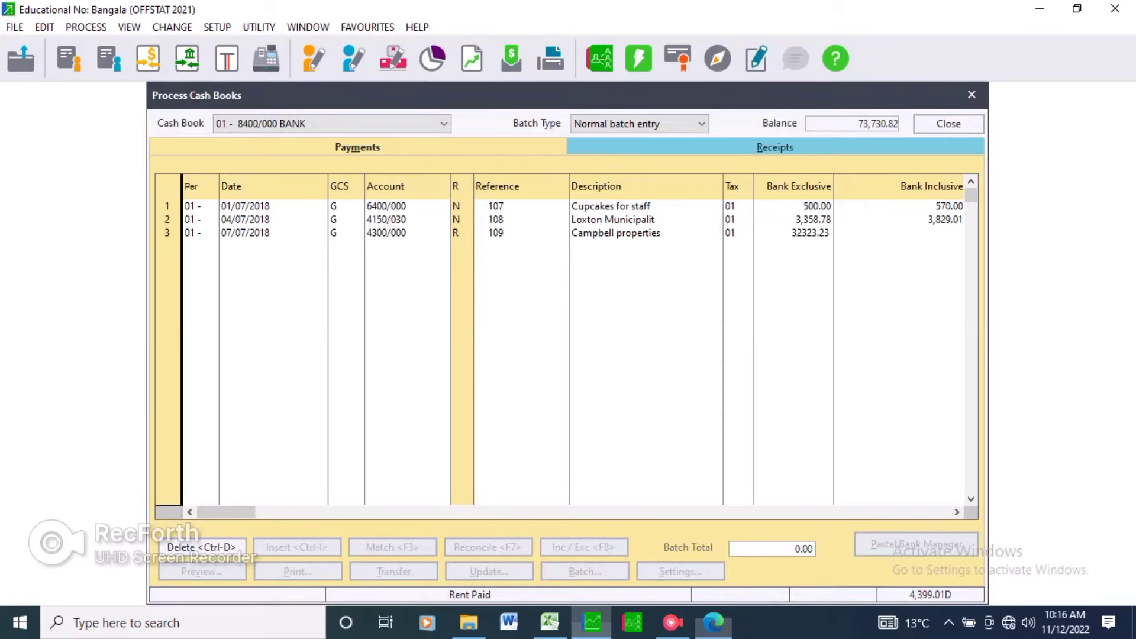
{"action": "key", "text": "Return"}
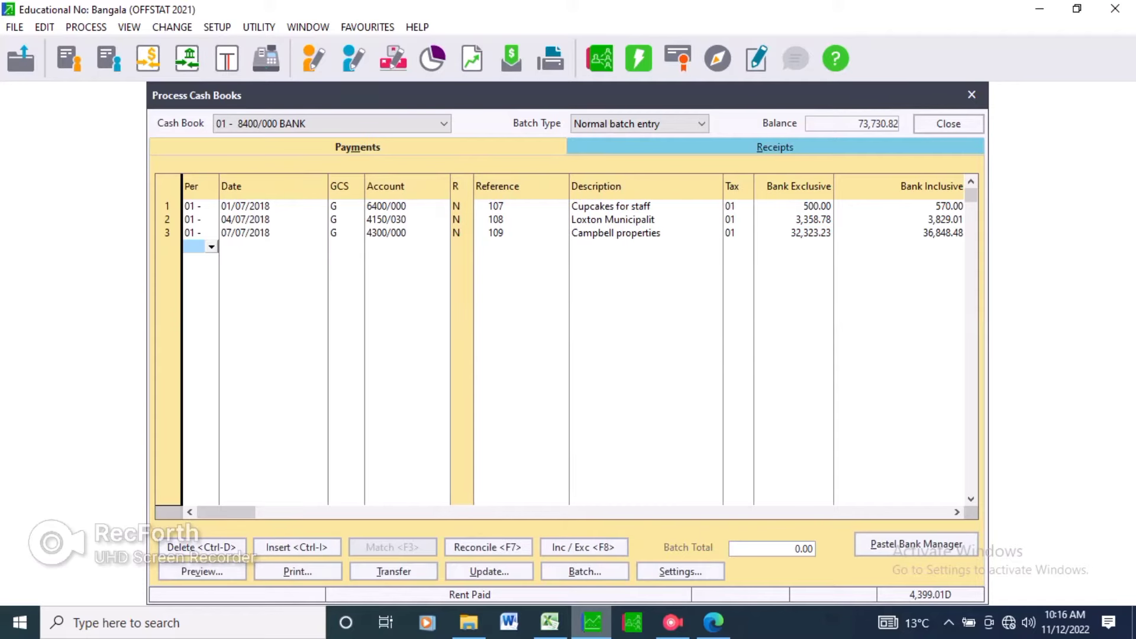
Start a fourth payment line dated 07/07/2018 and open the account lookup to browse the accounts.
{"action": "key", "text": "Return"}
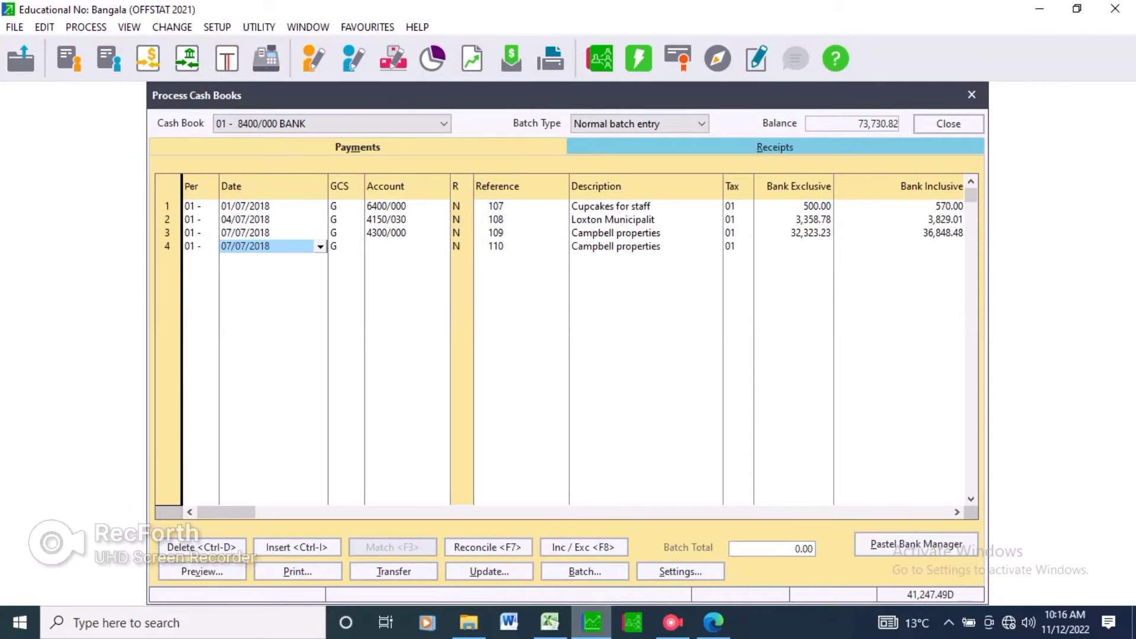
{"action": "key", "text": "Return"}
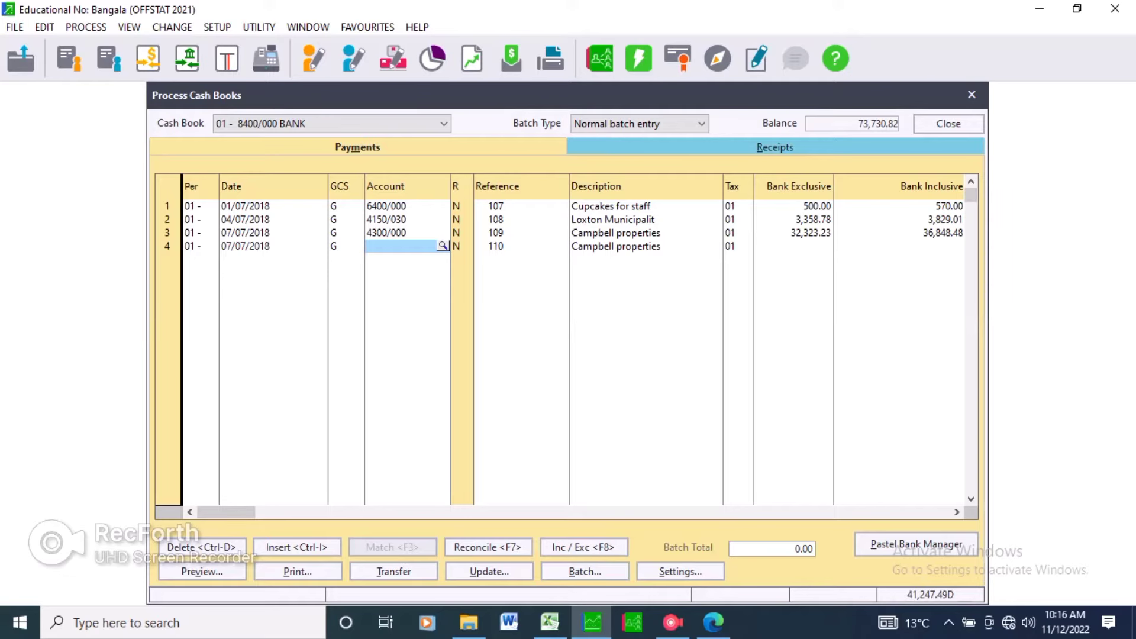
{"action": "left_click", "coordinate": [444, 246]}
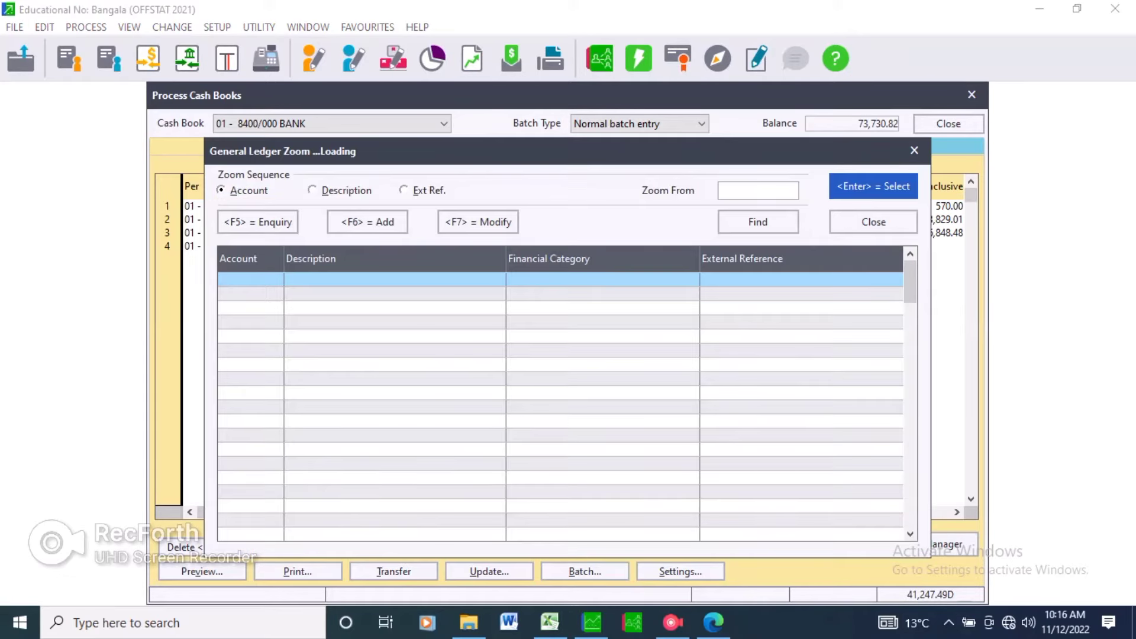
{"action": "key", "text": "Down"}
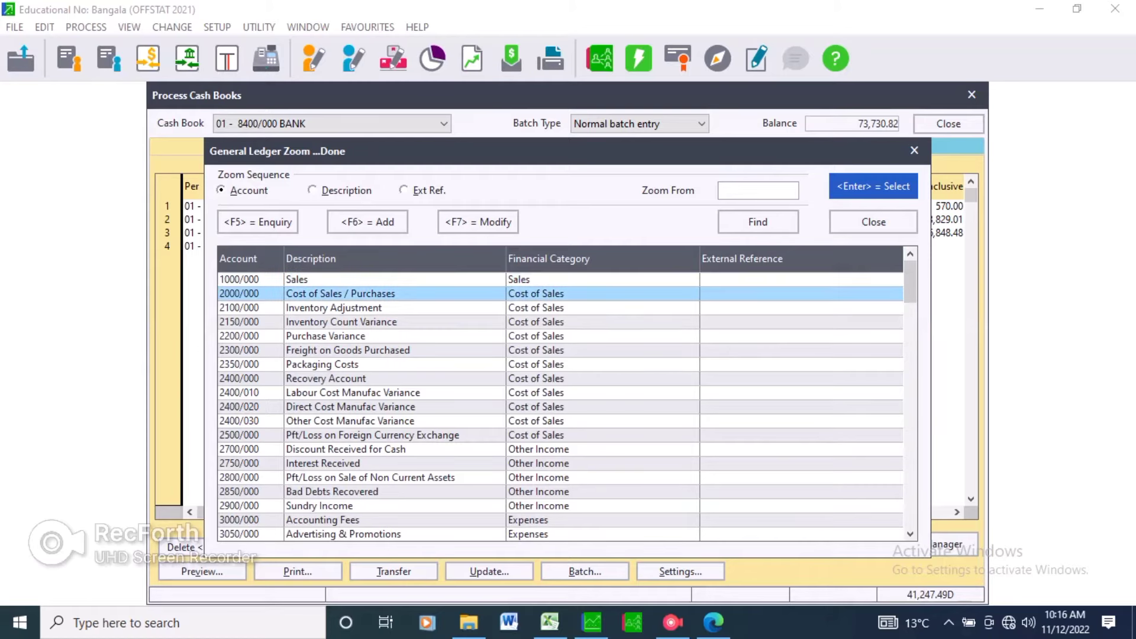
{"action": "key", "text": "Down"}
{"action": "key", "text": "Down"}
{"action": "key", "text": "Down"}
{"action": "key", "text": "Down"}
{"action": "key", "text": "Down"}
{"action": "key", "text": "Down"}
{"action": "key", "text": "Down"}
{"action": "key", "text": "Down"}
{"action": "key", "text": "Down"}
{"action": "key", "text": "Down"}
{"action": "key", "text": "Down"}
{"action": "key", "text": "Down"}
{"action": "key", "text": "Down"}
{"action": "key", "text": "Down"}
{"action": "key", "text": "Down"}
{"action": "key", "text": "Down"}
{"action": "key", "text": "Down"}
{"action": "key", "text": "Down"}
{"action": "key", "text": "Down"}
{"action": "key", "text": "Down"}
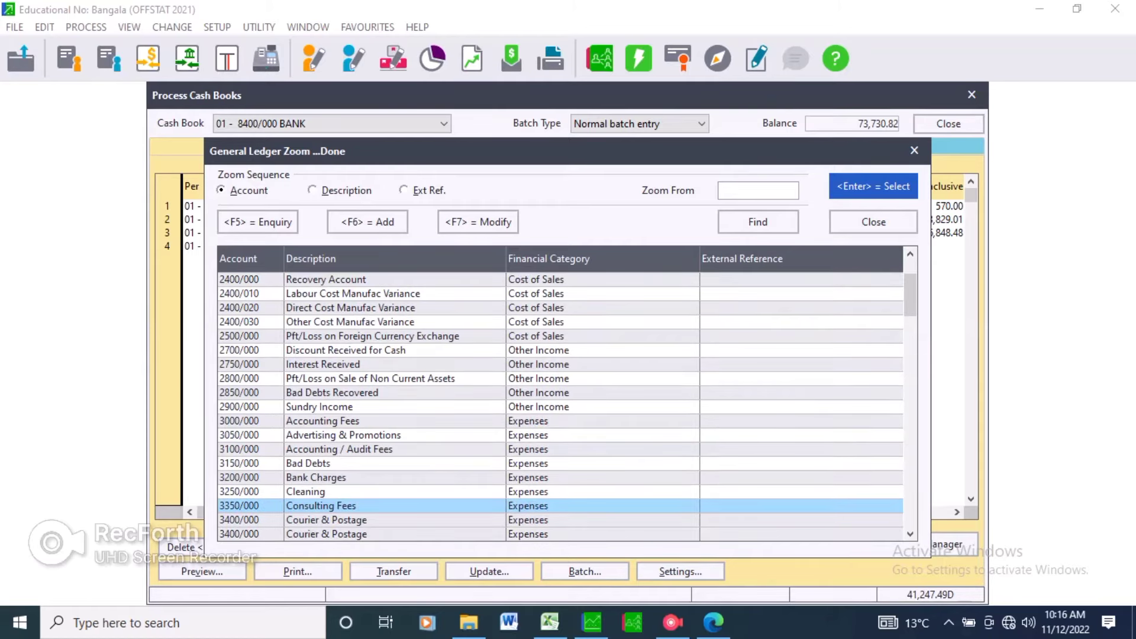
{"action": "key", "text": "Down"}
{"action": "key", "text": "Down"}
{"action": "key", "text": "Down"}
{"action": "key", "text": "Down"}
{"action": "key", "text": "Down"}
{"action": "key", "text": "Down"}
{"action": "key", "text": "Down"}
{"action": "key", "text": "Down"}
{"action": "key", "text": "Down"}
{"action": "key", "text": "Down"}
{"action": "key", "text": "Down"}
{"action": "key", "text": "Down"}
{"action": "key", "text": "Down"}
{"action": "key", "text": "Down"}
{"action": "key", "text": "Down"}
{"action": "key", "text": "Down"}
{"action": "key", "text": "Down"}
{"action": "key", "text": "Down"}
{"action": "key", "text": "Down"}
{"action": "key", "text": "Down"}
{"action": "key", "text": "Down"}
{"action": "key", "text": "Down"}
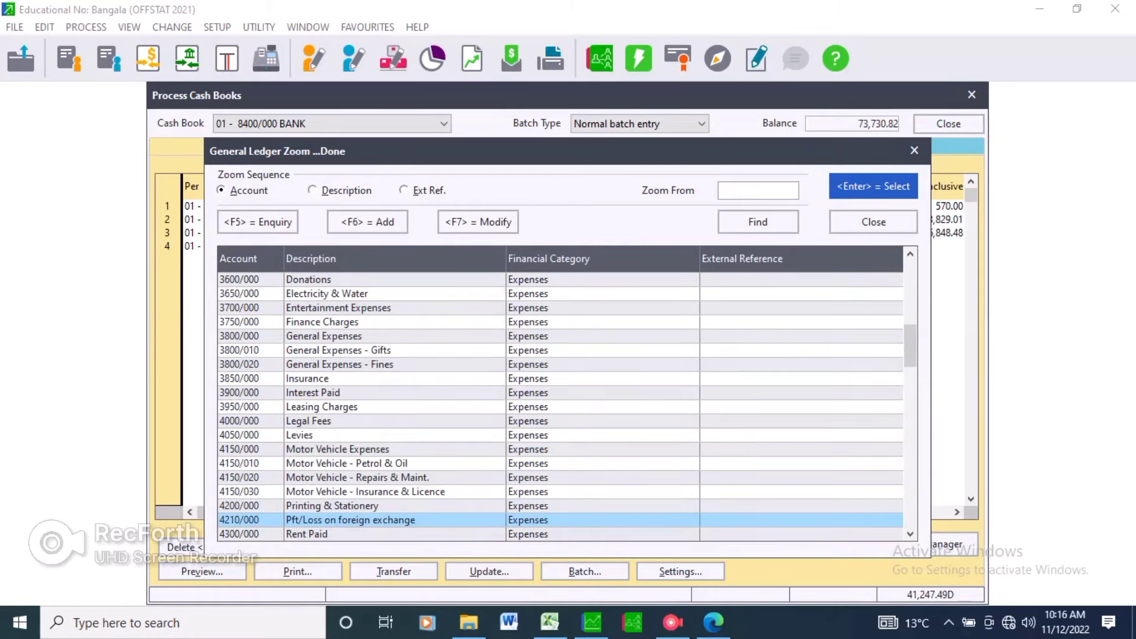
{"action": "key", "text": "Down"}
{"action": "key", "text": "Down"}
{"action": "key", "text": "Down"}
{"action": "key", "text": "Down"}
{"action": "key", "text": "Down"}
{"action": "key", "text": "Down"}
{"action": "key", "text": "Down"}
{"action": "key", "text": "Down"}
{"action": "key", "text": "Down"}
{"action": "key", "text": "Down"}
{"action": "key", "text": "Down"}
{"action": "key", "text": "Down"}
{"action": "key", "text": "Down"}
{"action": "key", "text": "Down"}
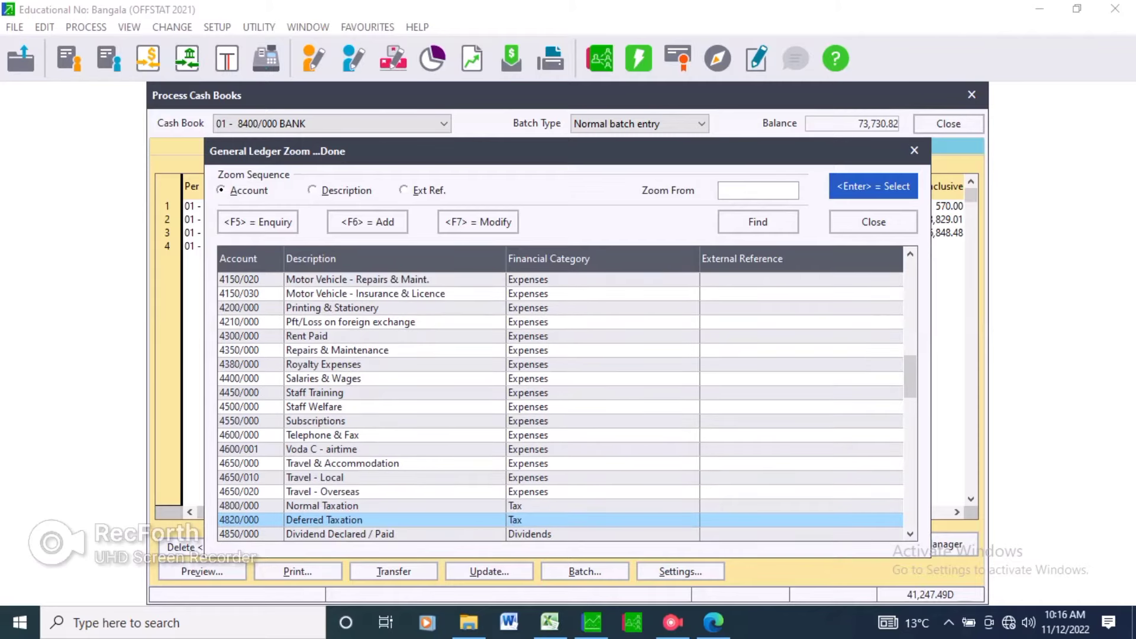
{"action": "type", "text": "DR"}
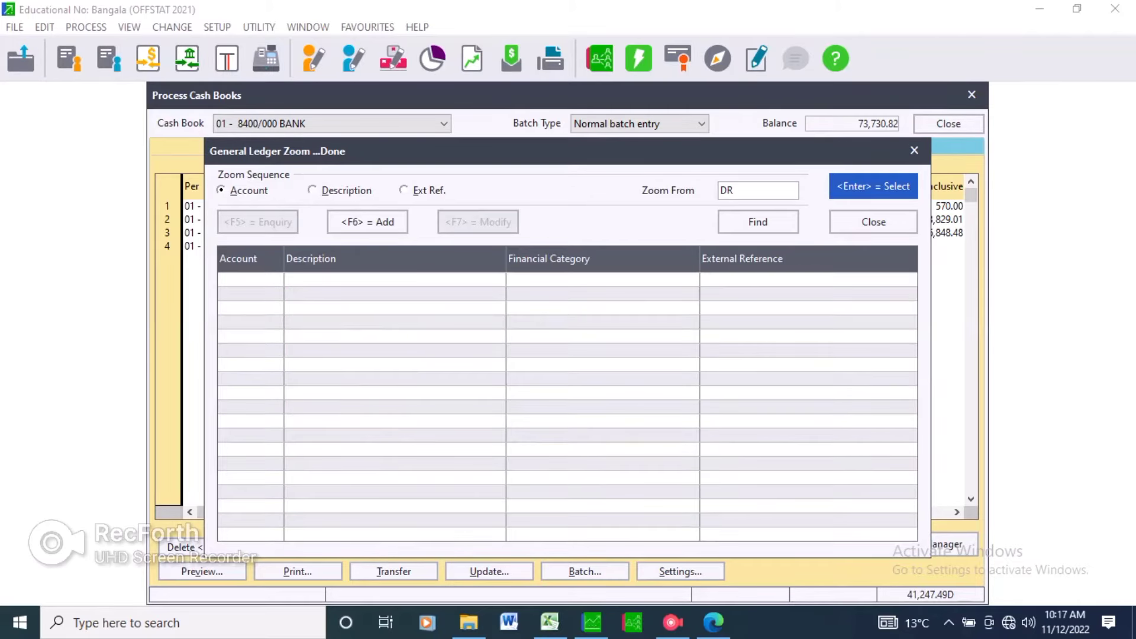
{"action": "key", "text": "BackSpace"}
{"action": "key", "text": "BackSpace"}
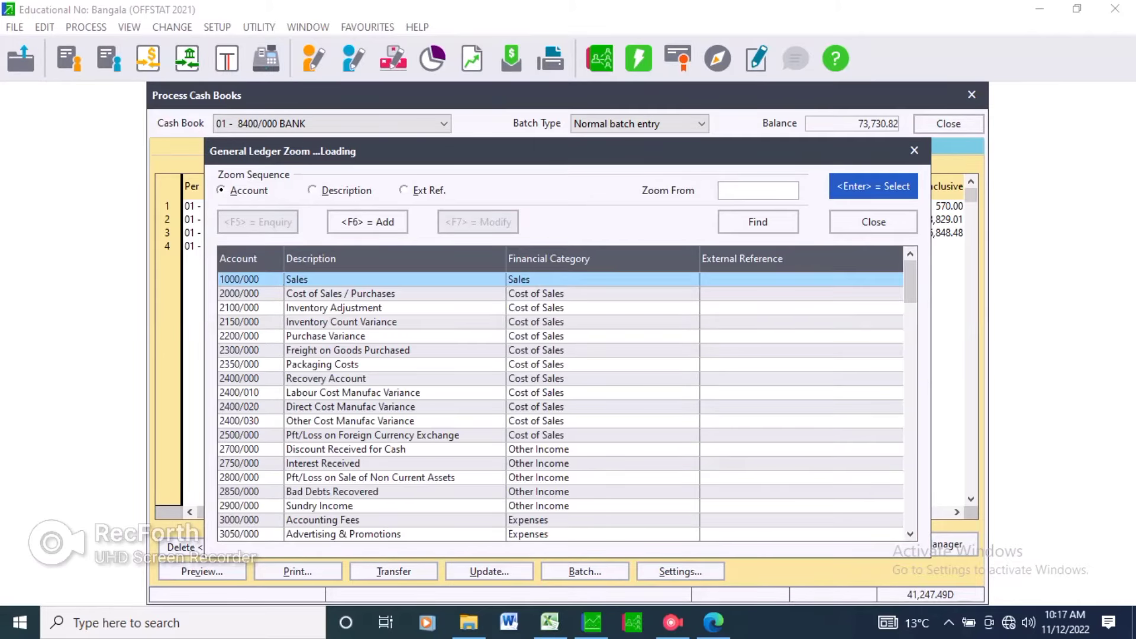
Choose account 5400/000 Shareholders / Directors / Members Loans for the fourth payment line from the lookup.
{"action": "left_click", "coordinate": [379, 393]}
{"action": "key", "text": "Down"}
{"action": "key", "text": "Down"}
{"action": "key", "text": "Down"}
{"action": "key", "text": "Down"}
{"action": "key", "text": "Down"}
{"action": "key", "text": "Down"}
{"action": "key", "text": "Down"}
{"action": "key", "text": "Down"}
{"action": "key", "text": "Down"}
{"action": "key", "text": "Down"}
{"action": "key", "text": "Down"}
{"action": "key", "text": "Down"}
{"action": "key", "text": "Down"}
{"action": "key", "text": "Down"}
{"action": "key", "text": "Down"}
{"action": "key", "text": "Down"}
{"action": "key", "text": "Down"}
{"action": "key", "text": "Down"}
{"action": "key", "text": "Down"}
{"action": "key", "text": "Down"}
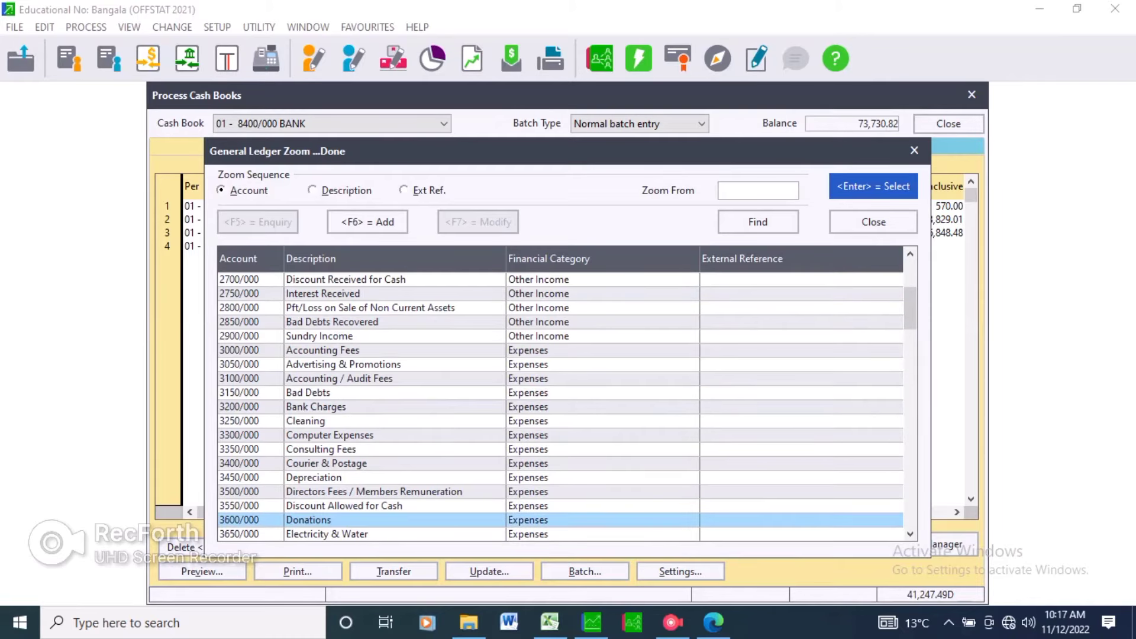
{"action": "key", "text": "Down"}
{"action": "key", "text": "Down"}
{"action": "key", "text": "Down"}
{"action": "key", "text": "Down"}
{"action": "key", "text": "Down"}
{"action": "key", "text": "Down"}
{"action": "key", "text": "Down"}
{"action": "key", "text": "Down"}
{"action": "key", "text": "Down"}
{"action": "key", "text": "Down"}
{"action": "key", "text": "Down"}
{"action": "key", "text": "Down"}
{"action": "key", "text": "Down"}
{"action": "key", "text": "Down"}
{"action": "key", "text": "Down"}
{"action": "key", "text": "Down"}
{"action": "key", "text": "Down"}
{"action": "key", "text": "Down"}
{"action": "key", "text": "Down"}
{"action": "key", "text": "Down"}
{"action": "key", "text": "Down"}
{"action": "key", "text": "Down"}
{"action": "key", "text": "Down"}
{"action": "key", "text": "Down"}
{"action": "key", "text": "Down"}
{"action": "key", "text": "Down"}
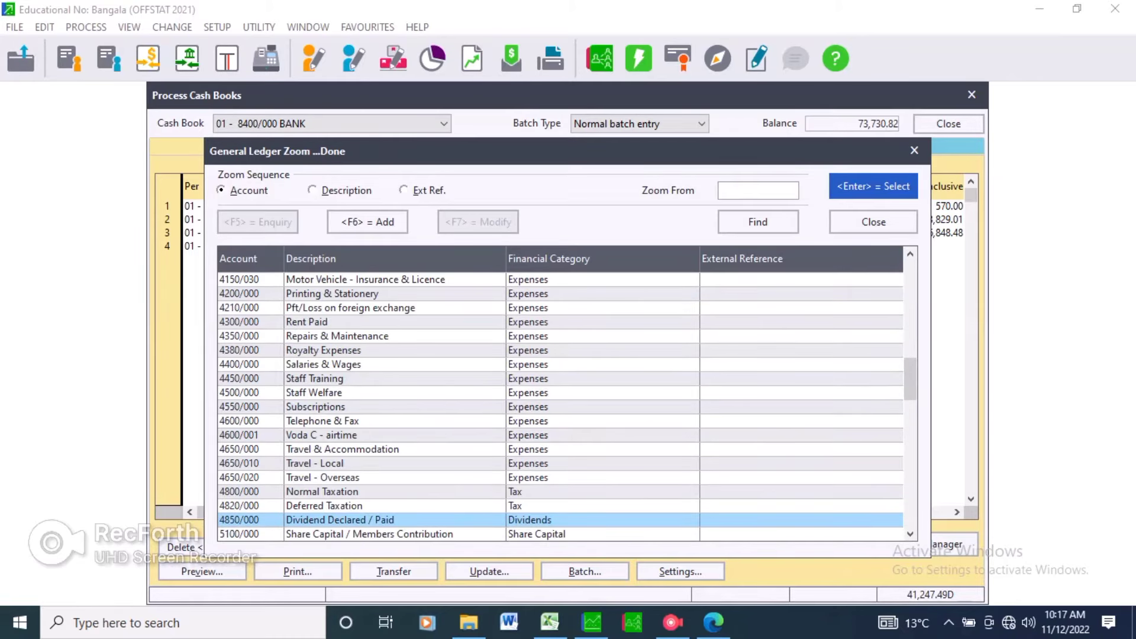
{"action": "key", "text": "Down"}
{"action": "key", "text": "Down"}
{"action": "key", "text": "Down"}
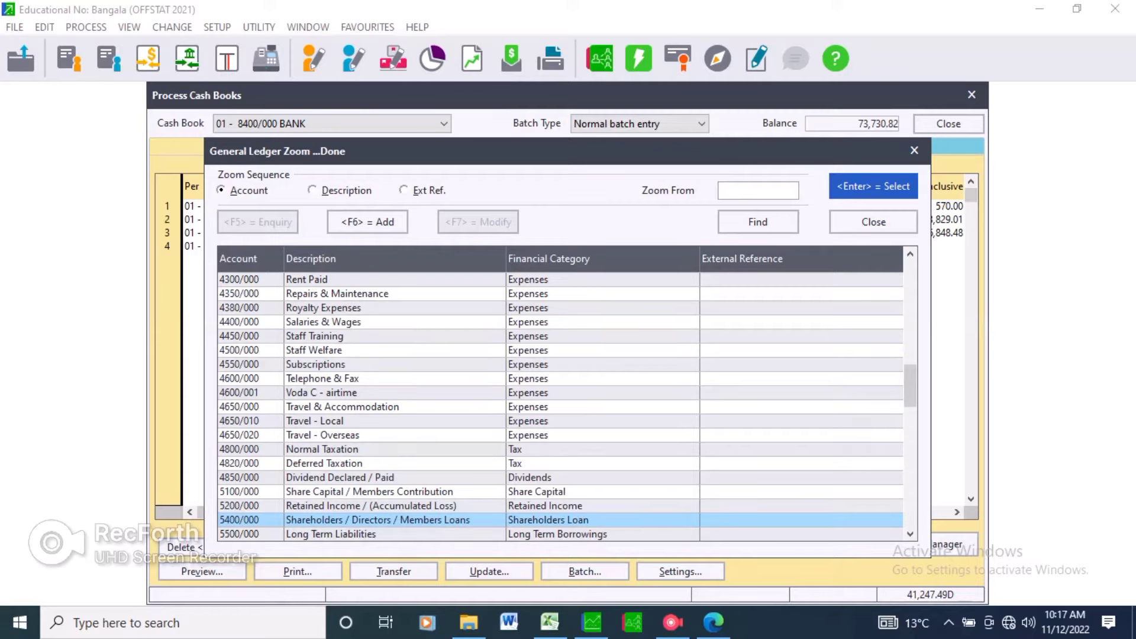
{"action": "scroll", "coordinate": [561, 406], "scroll_direction": "down", "scroll_amount": 1}
{"action": "key", "text": "Down"}
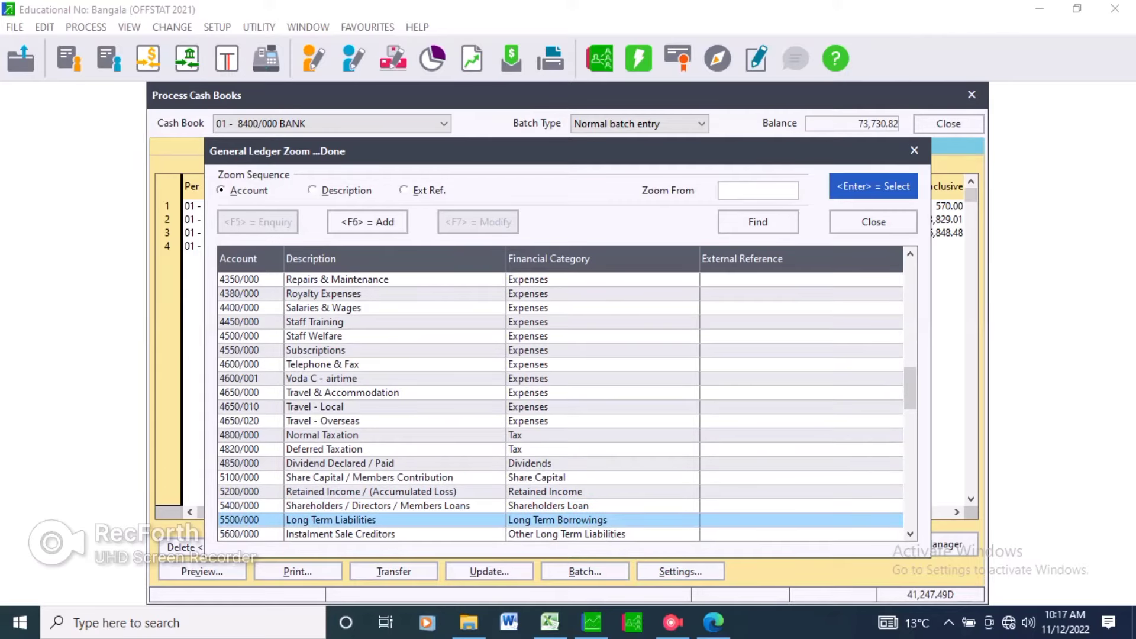
{"action": "key", "text": "Up"}
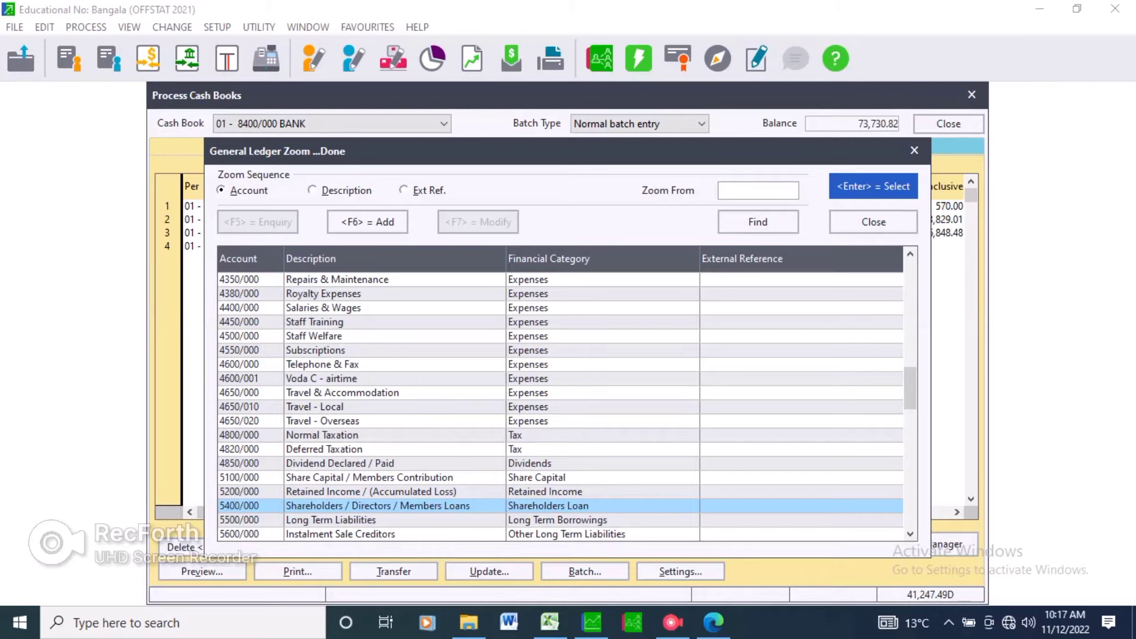
{"action": "key", "text": "Escape"}
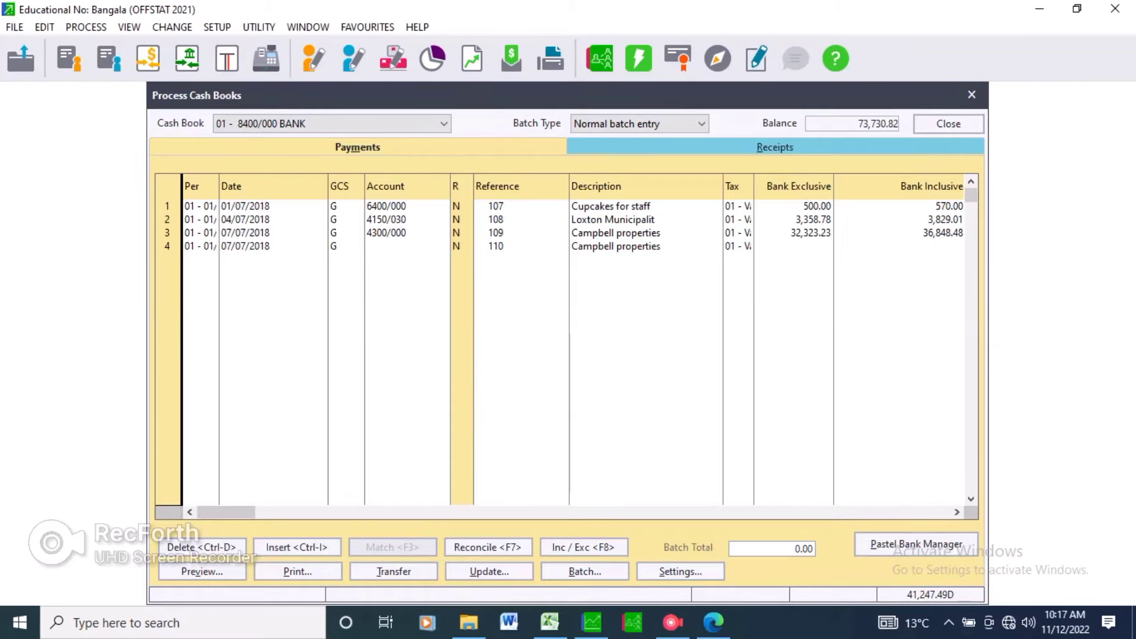
Set the fourth payment line's reference to 109 and its description to Drawing.
{"action": "type", "text": "1"}
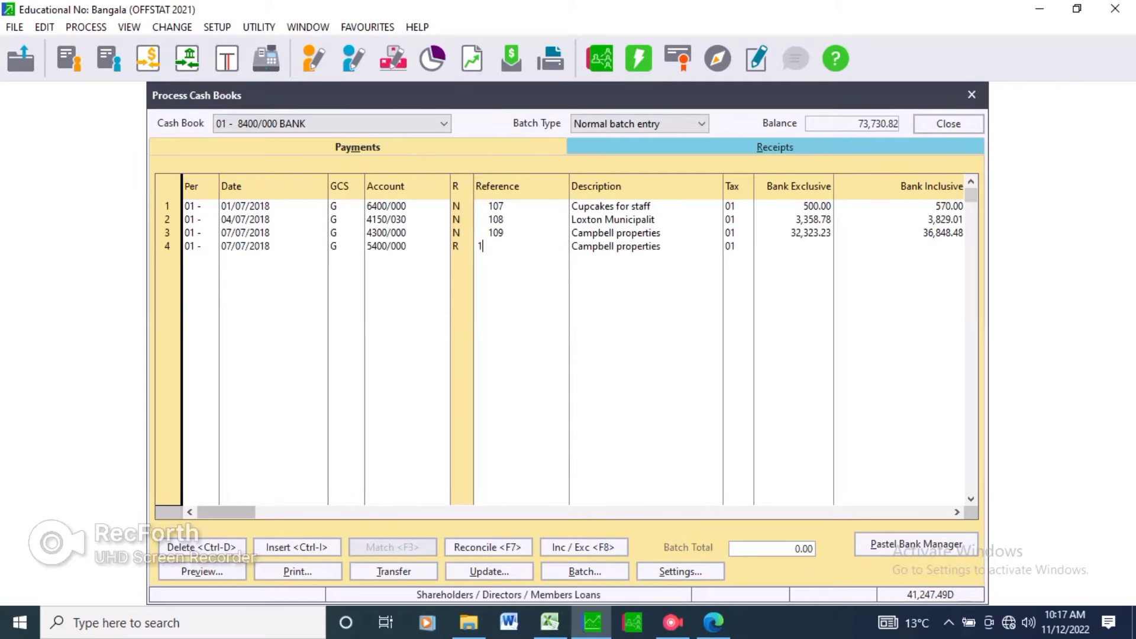
{"action": "type", "text": "09"}
{"action": "key", "text": "Return"}
{"action": "type", "text": "D"}
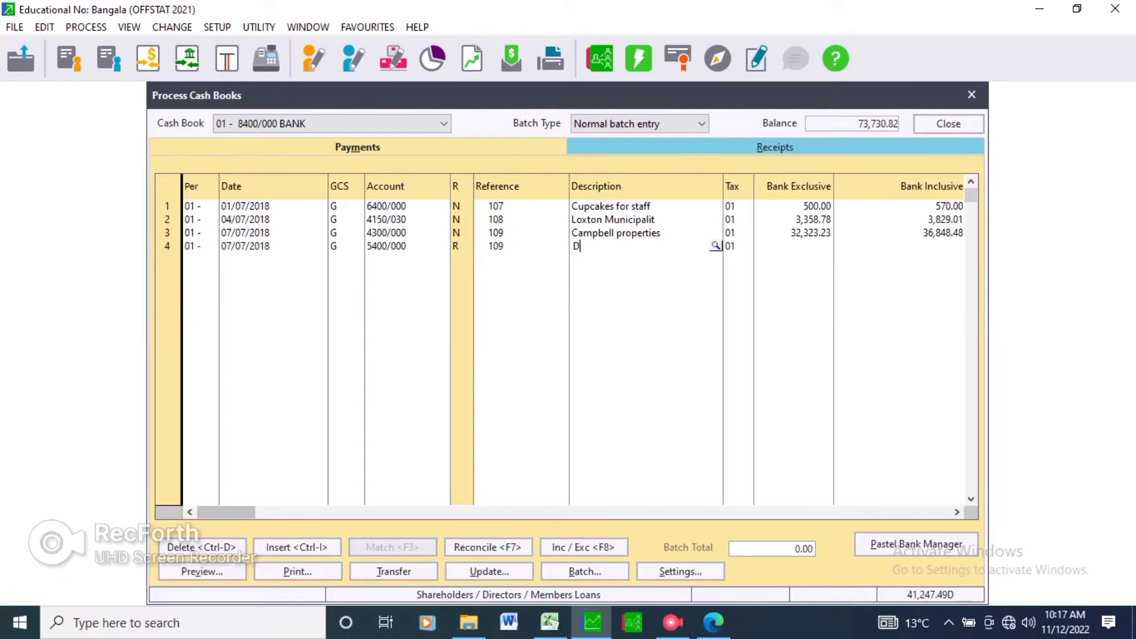
{"action": "type", "text": "rawing"}
Enter 10,150.00 as the fourth line's bank exclusive amount and complete the line.
{"action": "key", "text": "Tab"}
{"action": "type", "text": "10"}
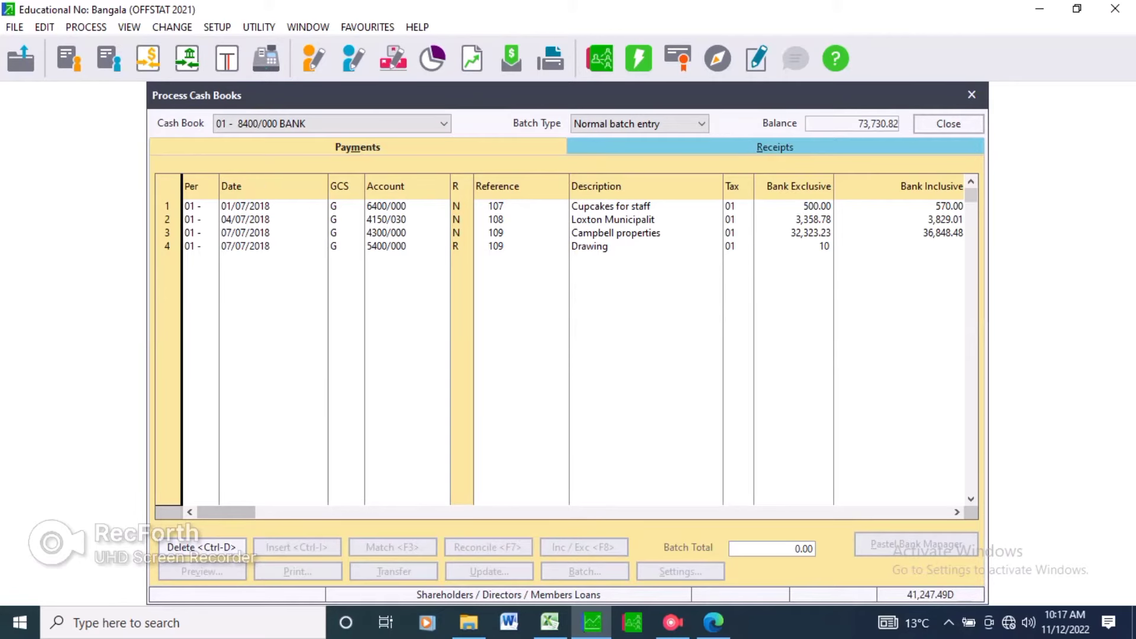
{"action": "type", "text": "150"}
{"action": "key", "text": "Tab"}
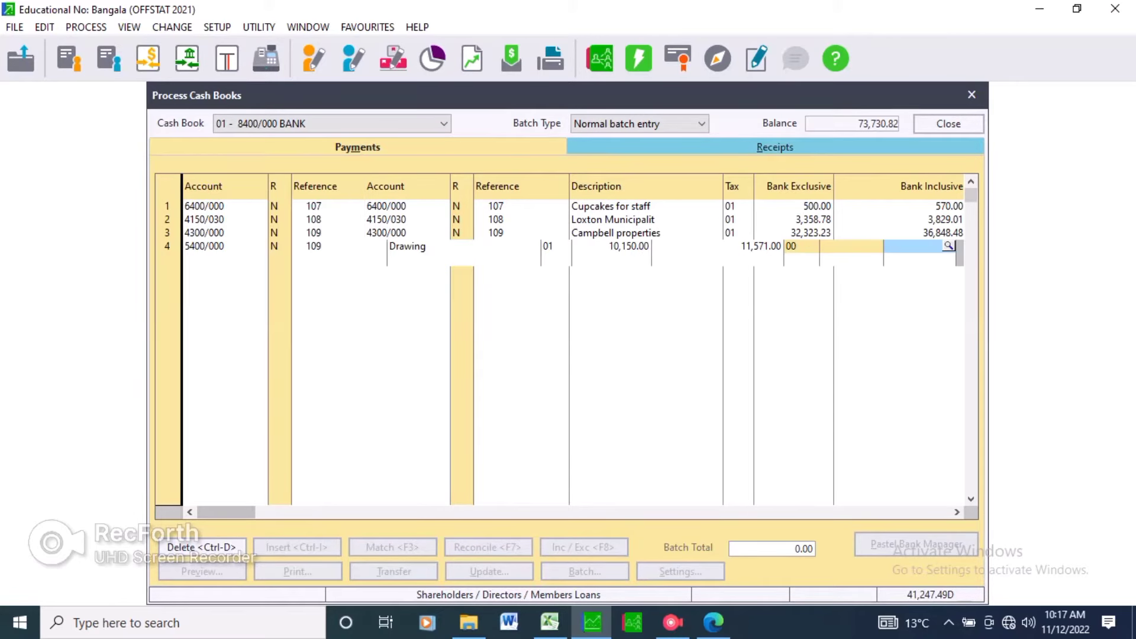
{"action": "key", "text": "Tab"}
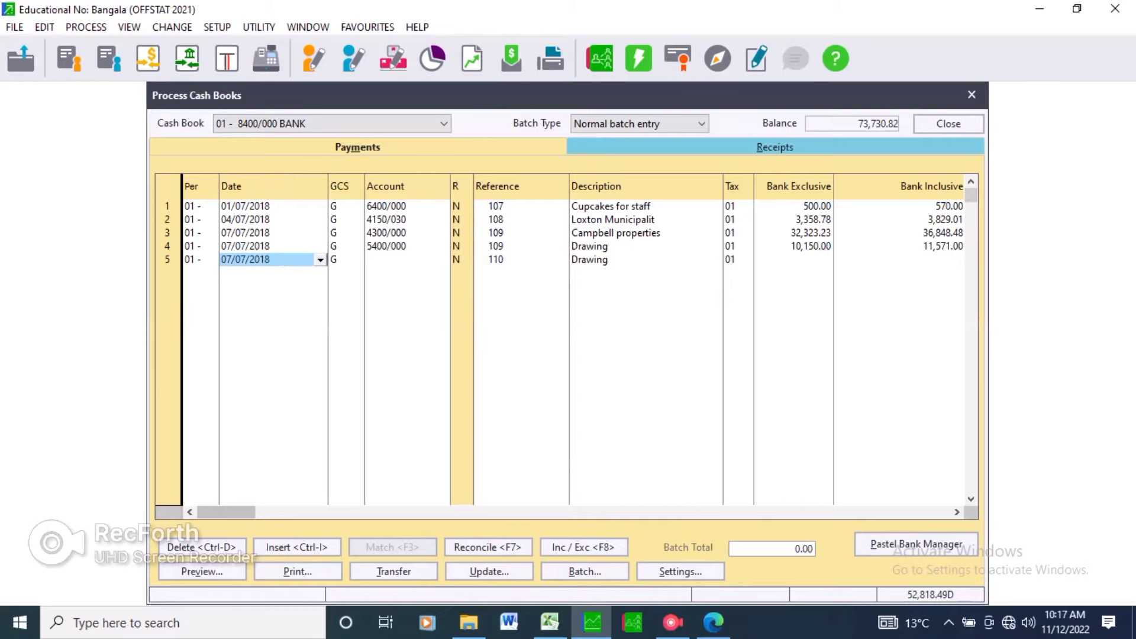
Review the remaining period 1 cheque payments in the question paper.
{"action": "key", "text": "alt+Tab"}
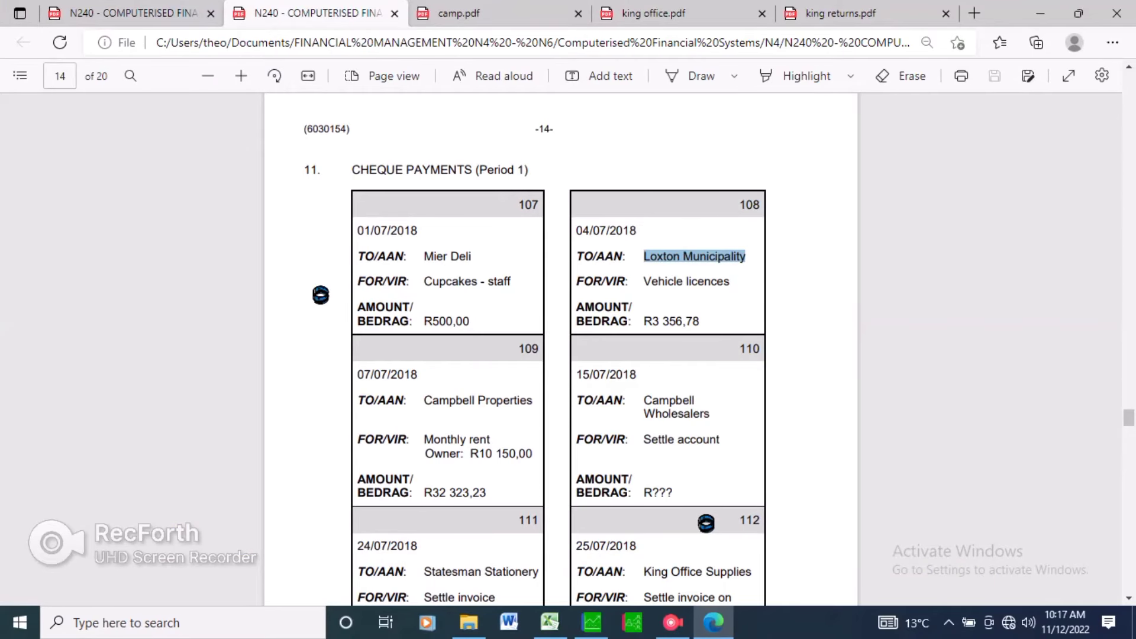
{"action": "scroll", "coordinate": [559, 349], "scroll_direction": "down", "scroll_amount": 2}
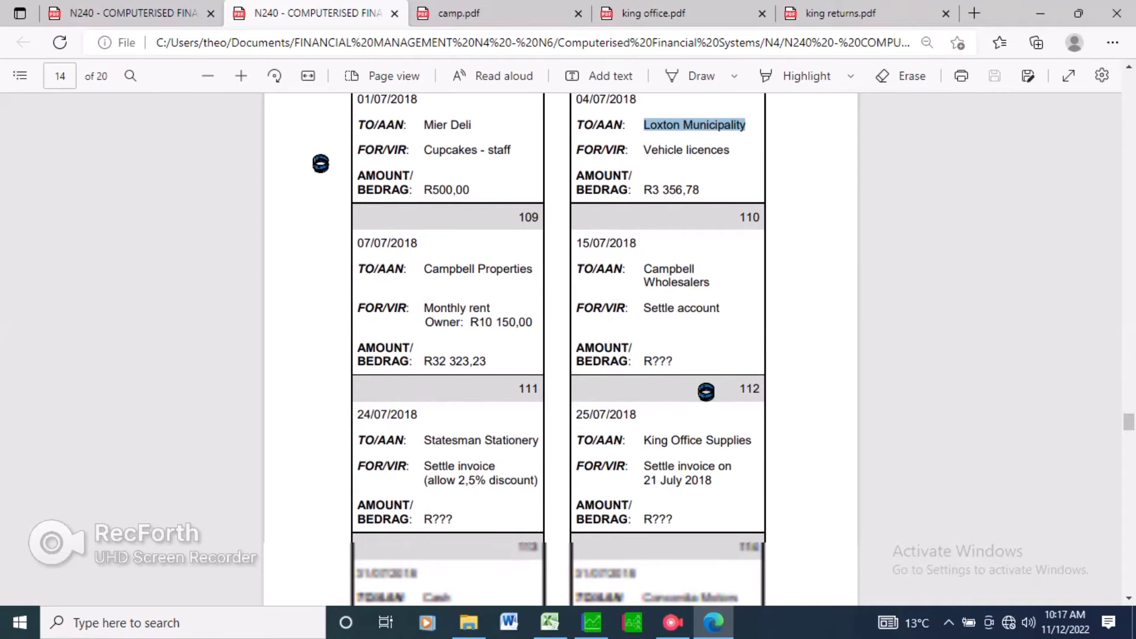
{"action": "scroll", "coordinate": [559, 349], "scroll_direction": "down", "scroll_amount": 2}
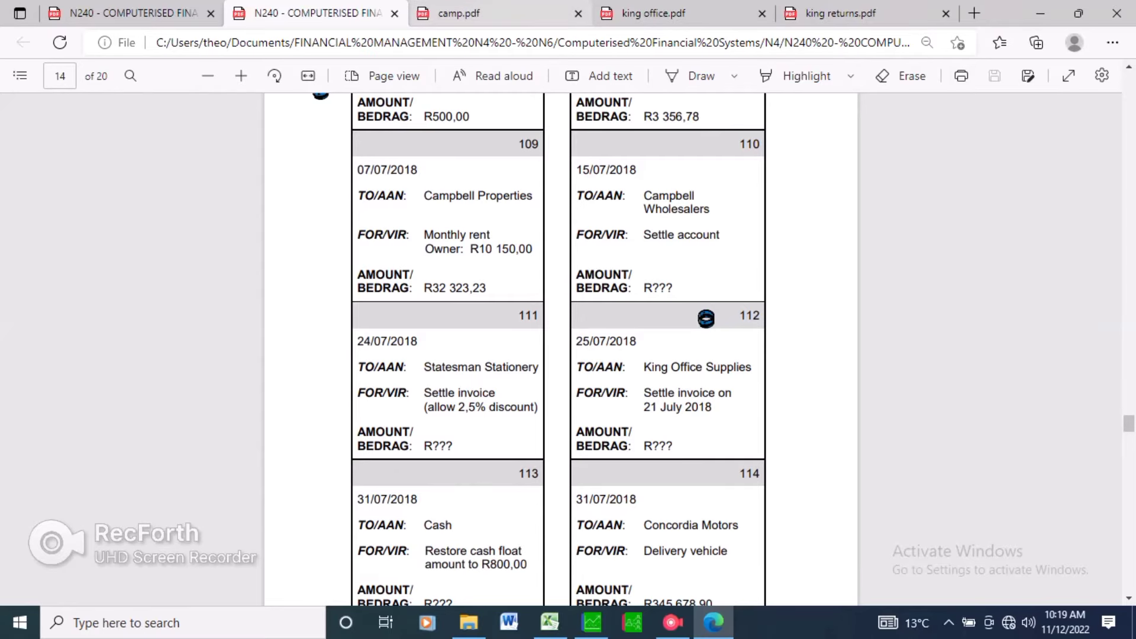
Examine the Campbell Wholesalers supplier invoice, including its totals and early payment terms.
{"action": "key", "text": "ctrl+Tab"}
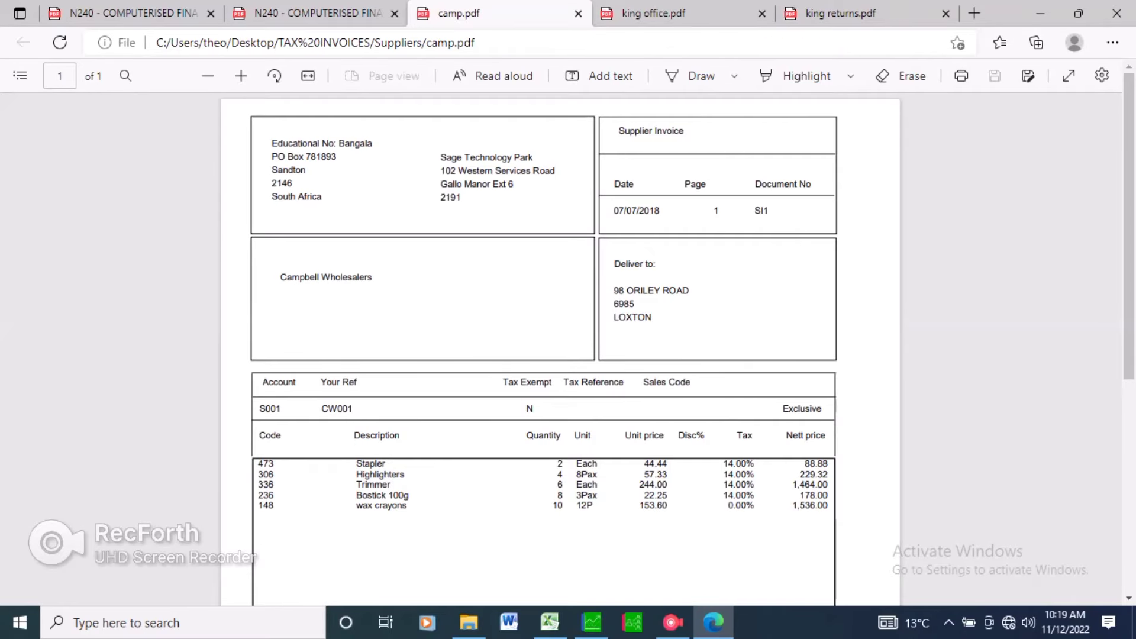
{"action": "left_click_drag", "start_coordinate": [280, 277], "coordinate": [372, 278]}
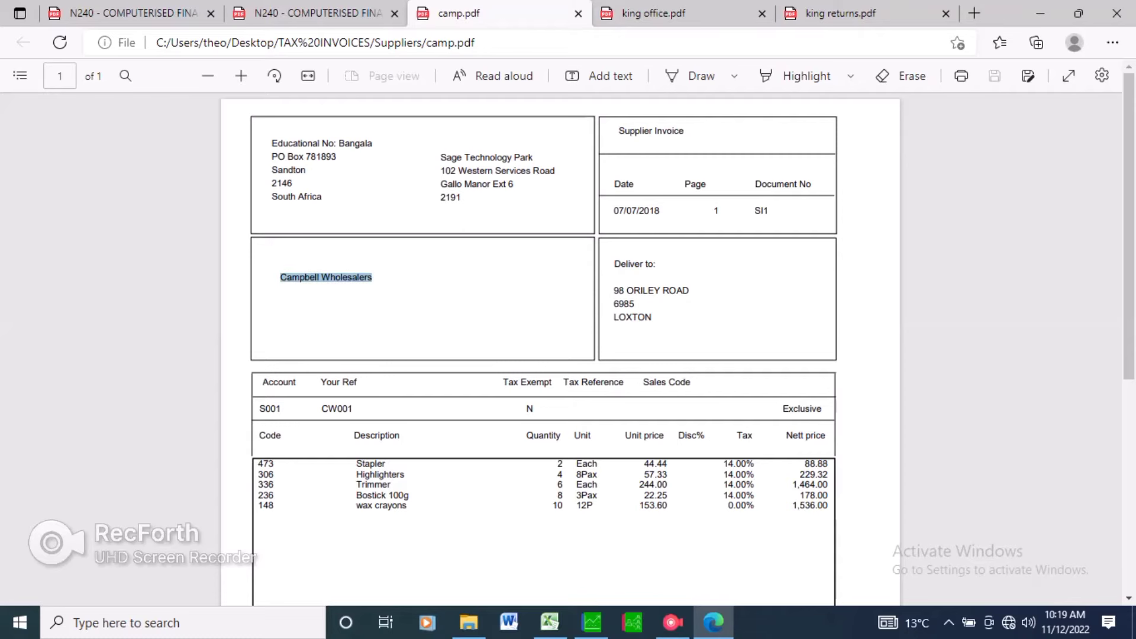
{"action": "left_click", "coordinate": [450, 302]}
{"action": "scroll", "coordinate": [560, 349], "scroll_direction": "down", "scroll_amount": 1}
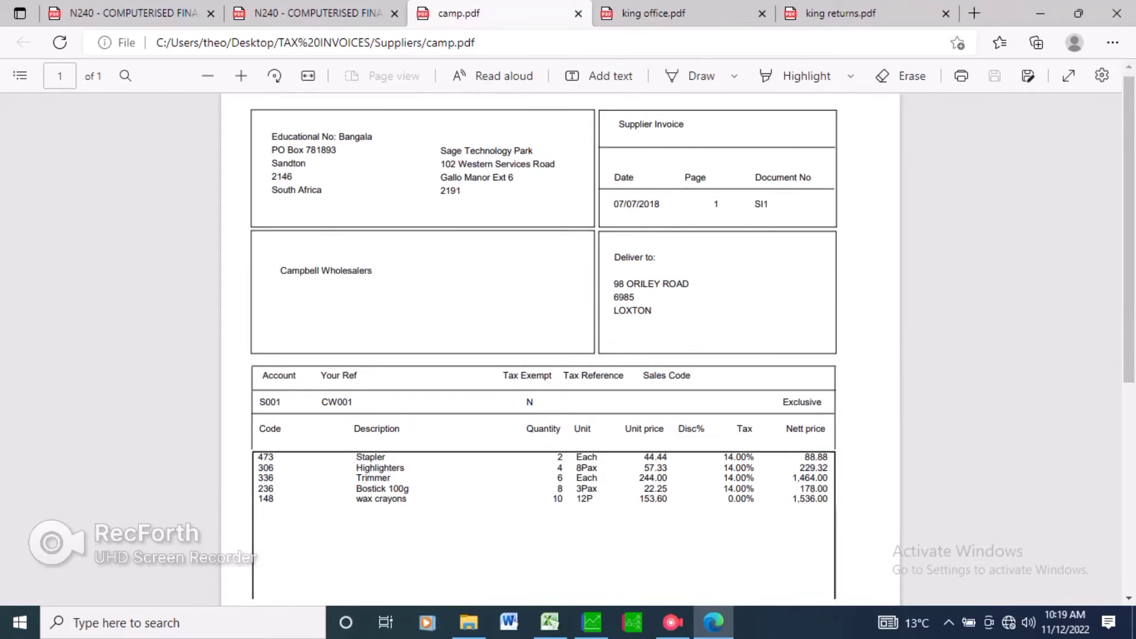
{"action": "scroll", "coordinate": [545, 349], "scroll_direction": "down", "scroll_amount": 2}
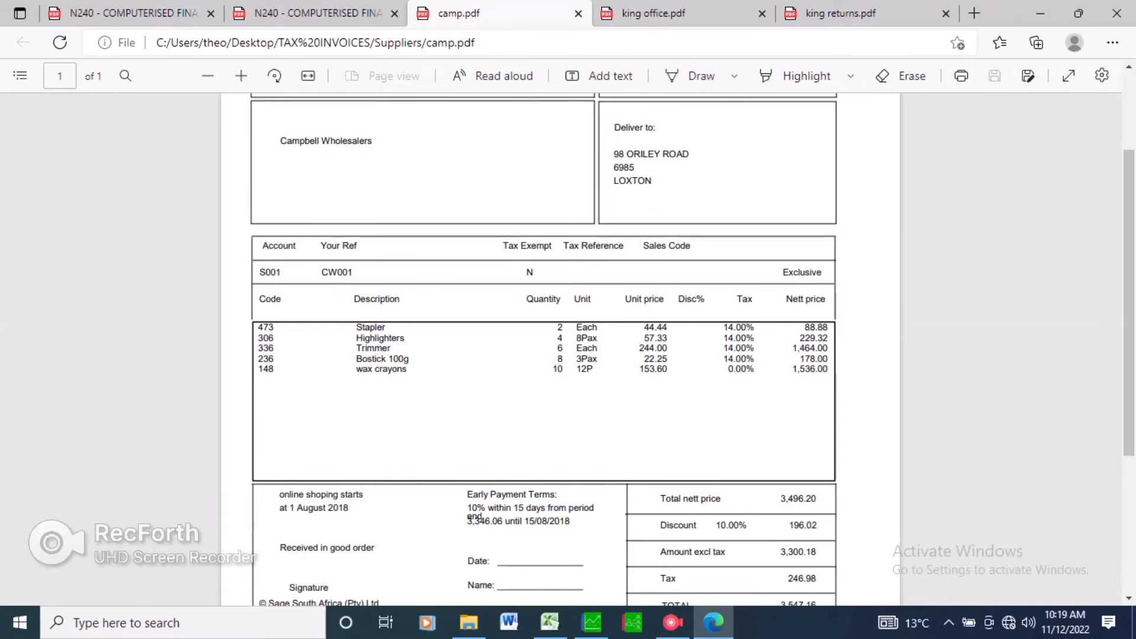
{"action": "scroll", "coordinate": [545, 349], "scroll_direction": "down", "scroll_amount": 3}
{"action": "scroll", "coordinate": [544, 349], "scroll_direction": "down", "scroll_amount": 1}
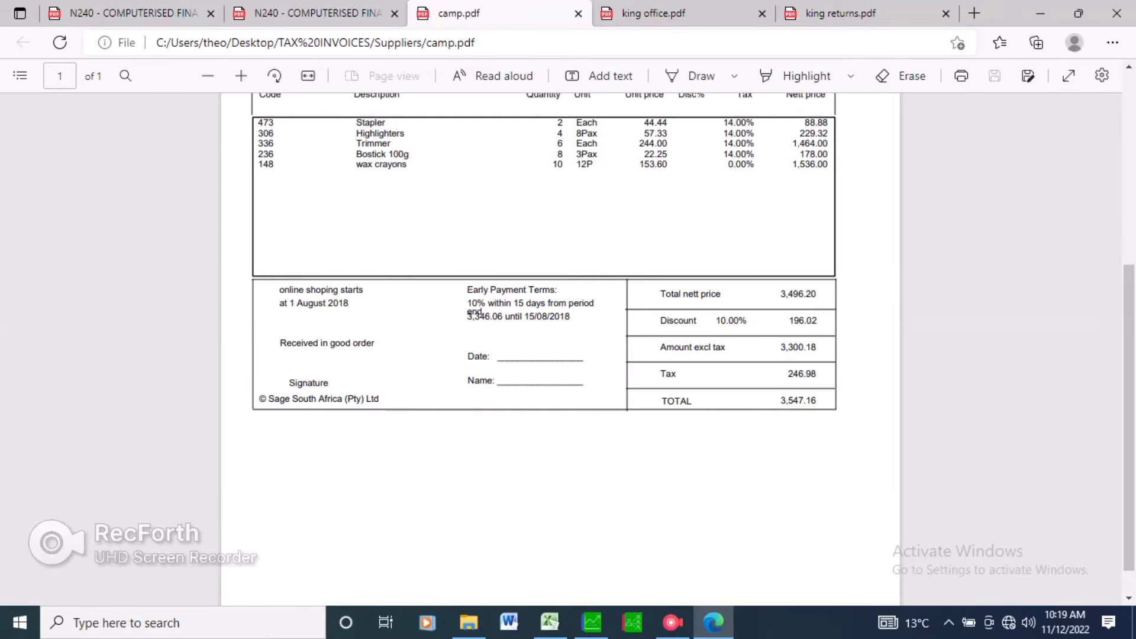
Review the Campbell Wholesalers invoice from its header down to the line items, briefly checking the question paper.
{"action": "scroll", "coordinate": [543, 349], "scroll_direction": "up", "scroll_amount": 1}
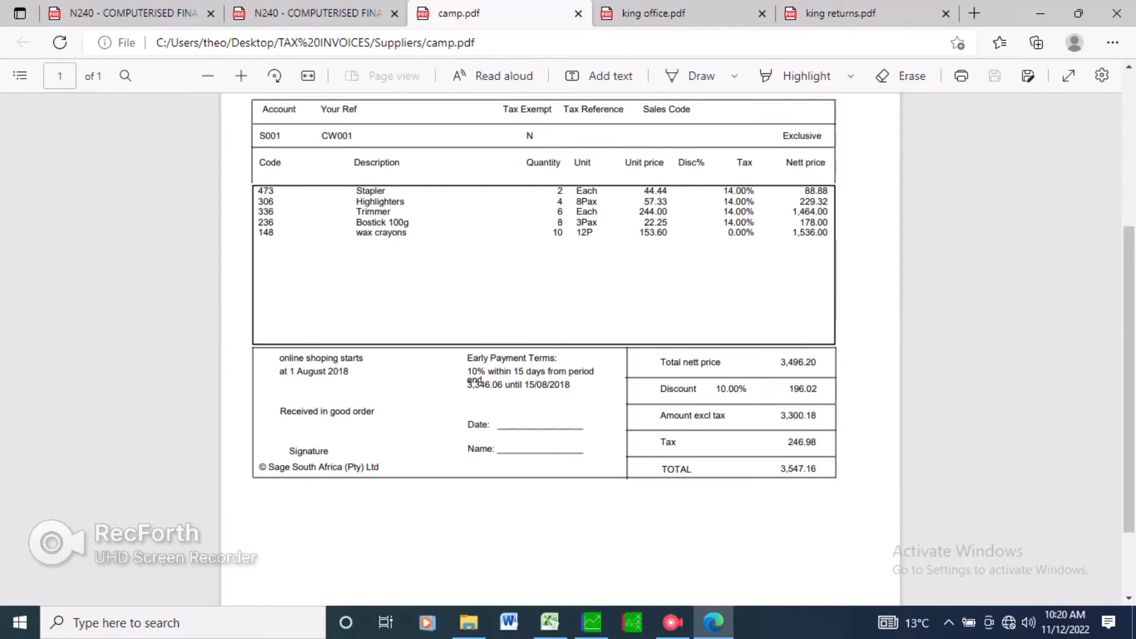
{"action": "scroll", "coordinate": [543, 349], "scroll_direction": "up", "scroll_amount": 2}
{"action": "scroll", "coordinate": [544, 349], "scroll_direction": "up", "scroll_amount": 1}
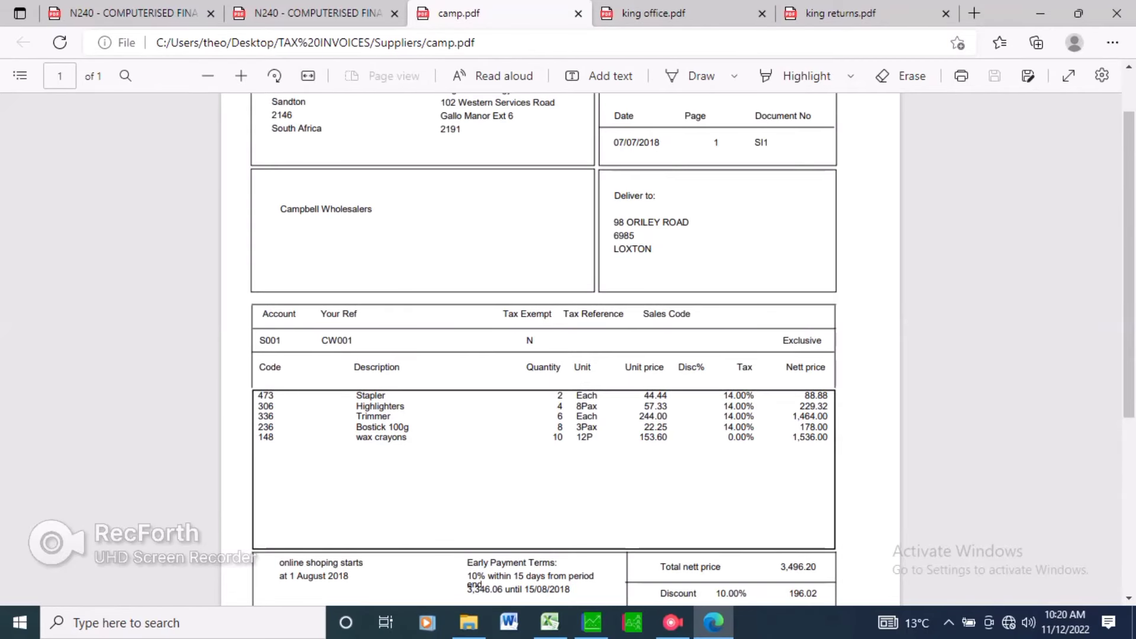
{"action": "scroll", "coordinate": [543, 349], "scroll_direction": "up", "scroll_amount": 1}
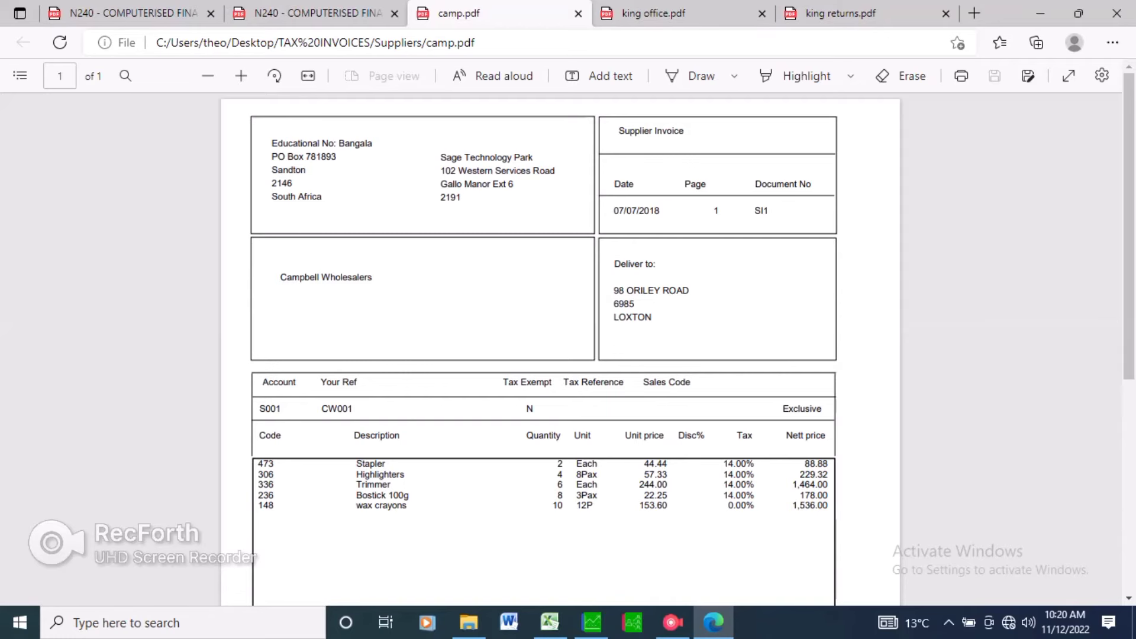
{"action": "key", "text": "ctrl+shift+Tab"}
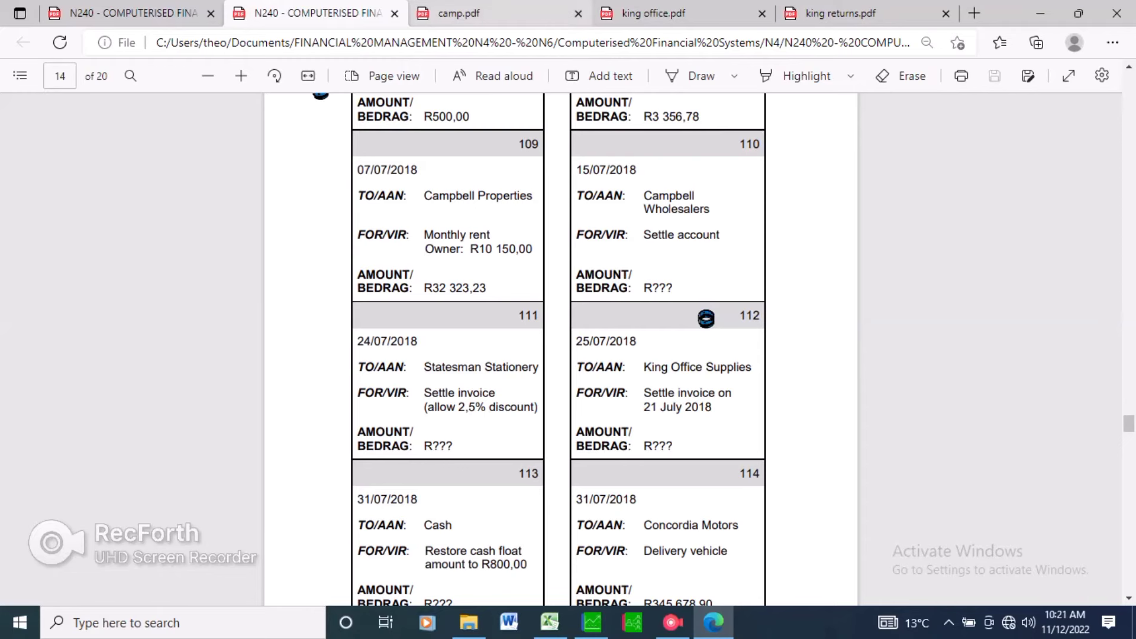
{"action": "left_click", "coordinate": [494, 14]}
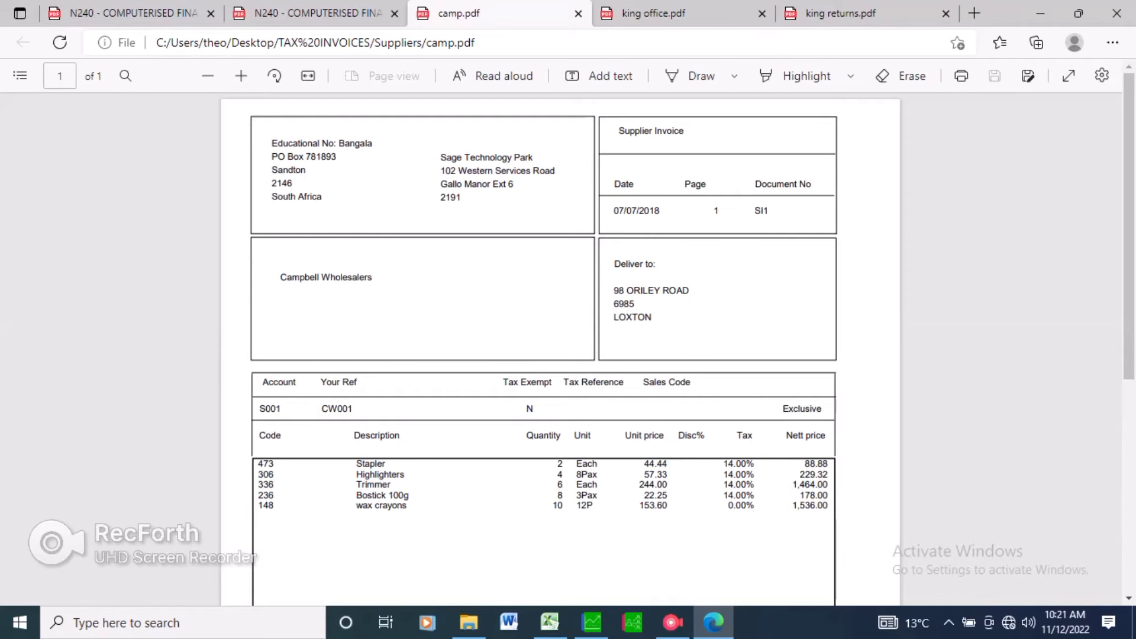
{"action": "scroll", "coordinate": [560, 350], "scroll_direction": "down", "scroll_amount": 1}
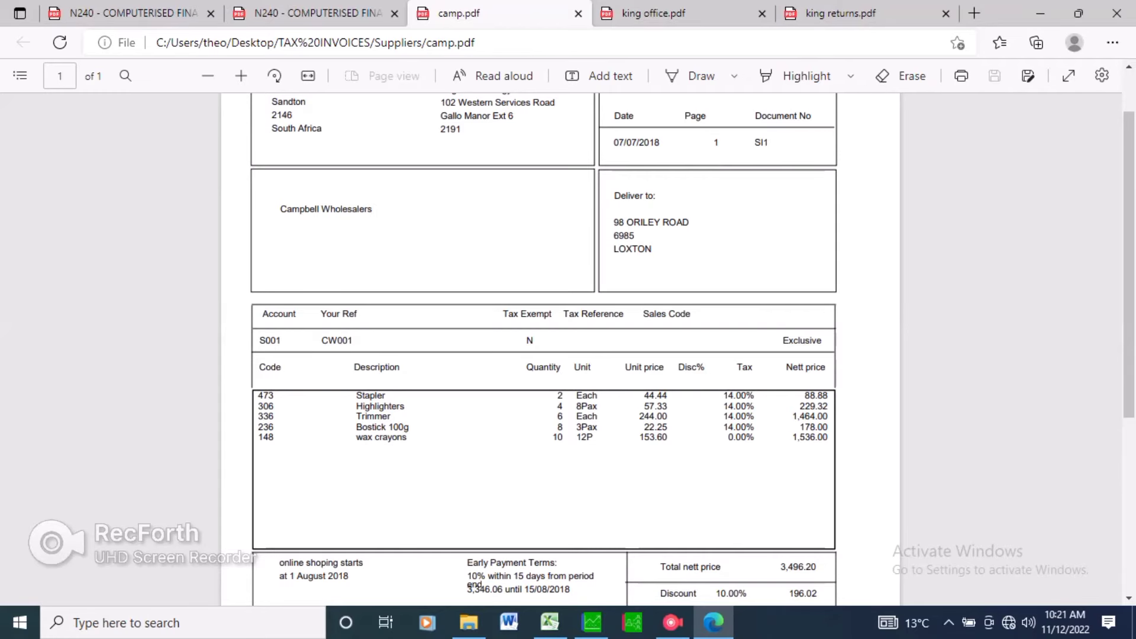
Scroll through the question paper's earlier sections and back to the period 1 cheque payments.
{"action": "key", "text": "ctrl+shift+Tab"}
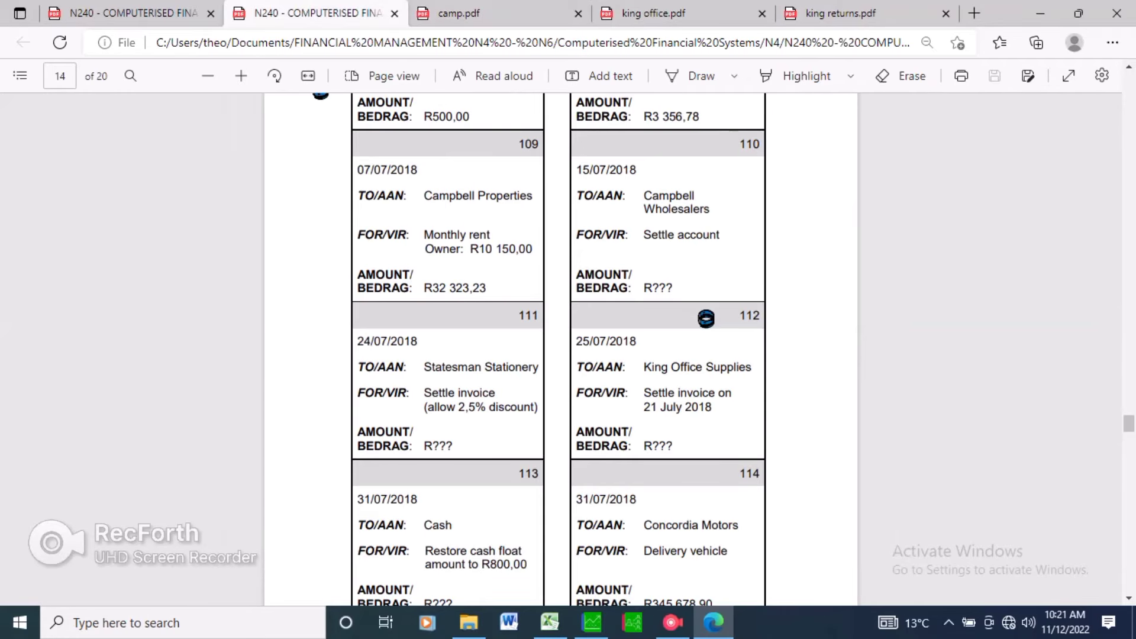
{"action": "scroll", "coordinate": [706, 318], "scroll_direction": "up", "scroll_amount": 15}
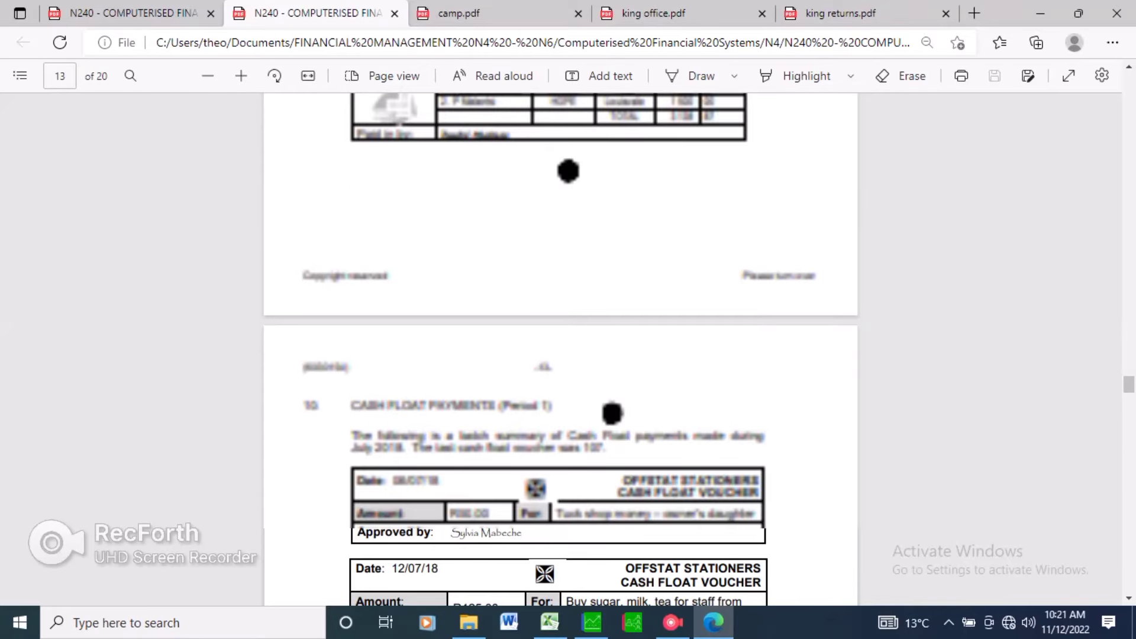
{"action": "scroll", "coordinate": [320, 362], "scroll_direction": "up", "scroll_amount": 5}
{"action": "scroll", "coordinate": [320, 362], "scroll_direction": "up", "scroll_amount": 6}
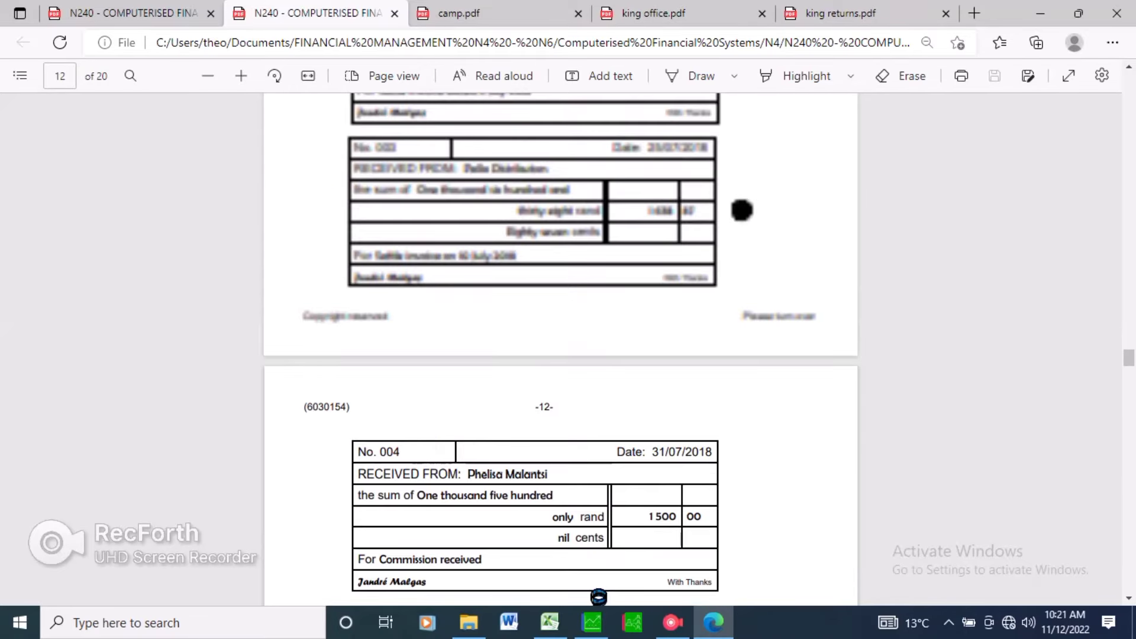
{"action": "scroll", "coordinate": [743, 418], "scroll_direction": "up", "scroll_amount": 4}
{"action": "scroll", "coordinate": [742, 418], "scroll_direction": "up", "scroll_amount": 5}
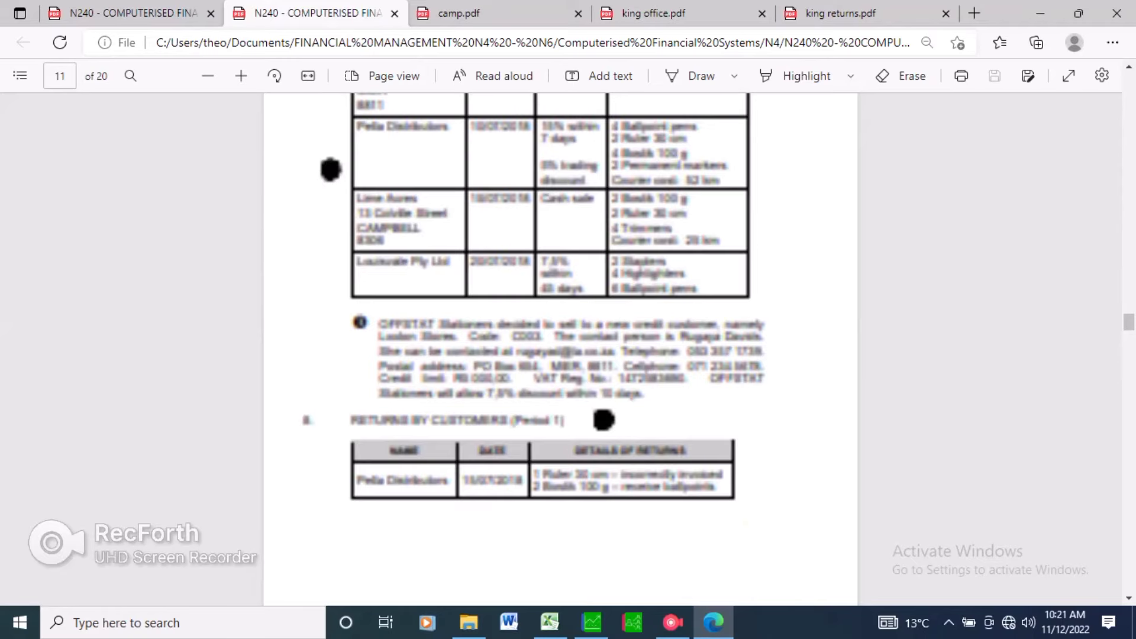
{"action": "scroll", "coordinate": [559, 350], "scroll_direction": "up", "scroll_amount": 4}
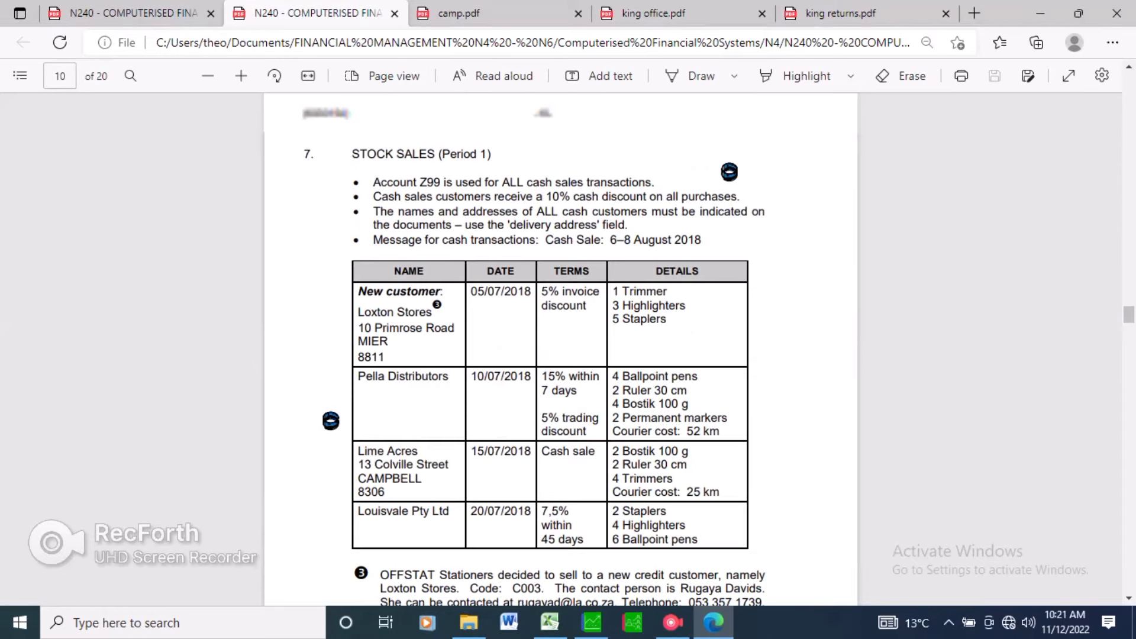
{"action": "scroll", "coordinate": [729, 172], "scroll_direction": "down", "scroll_amount": 5}
{"action": "scroll", "coordinate": [560, 349], "scroll_direction": "up", "scroll_amount": 1}
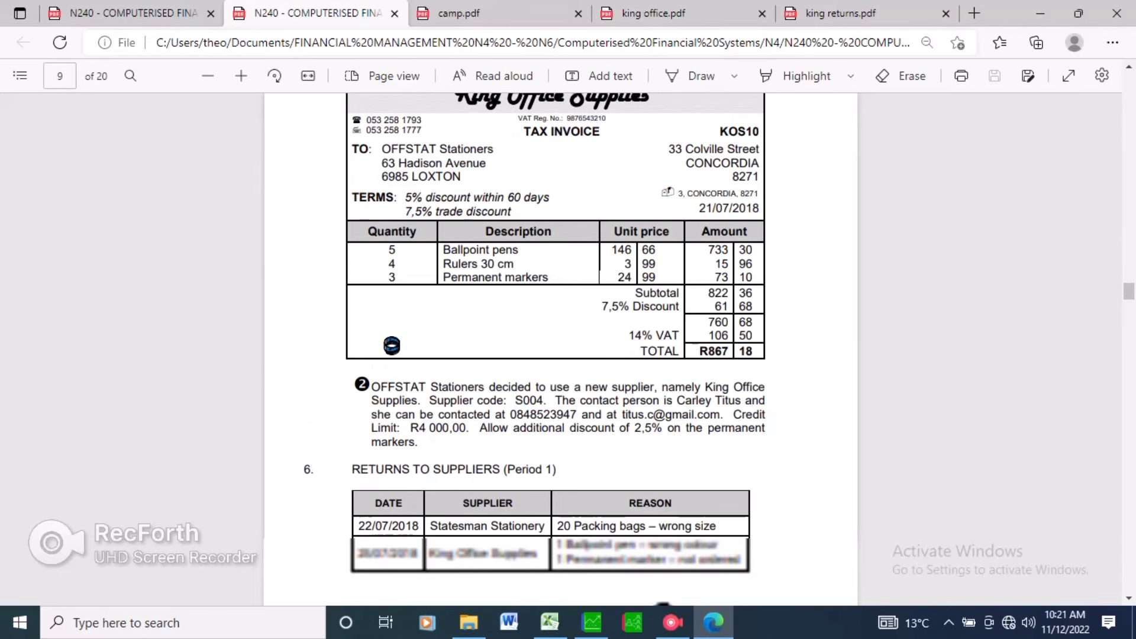
{"action": "scroll", "coordinate": [664, 409], "scroll_direction": "down", "scroll_amount": 3}
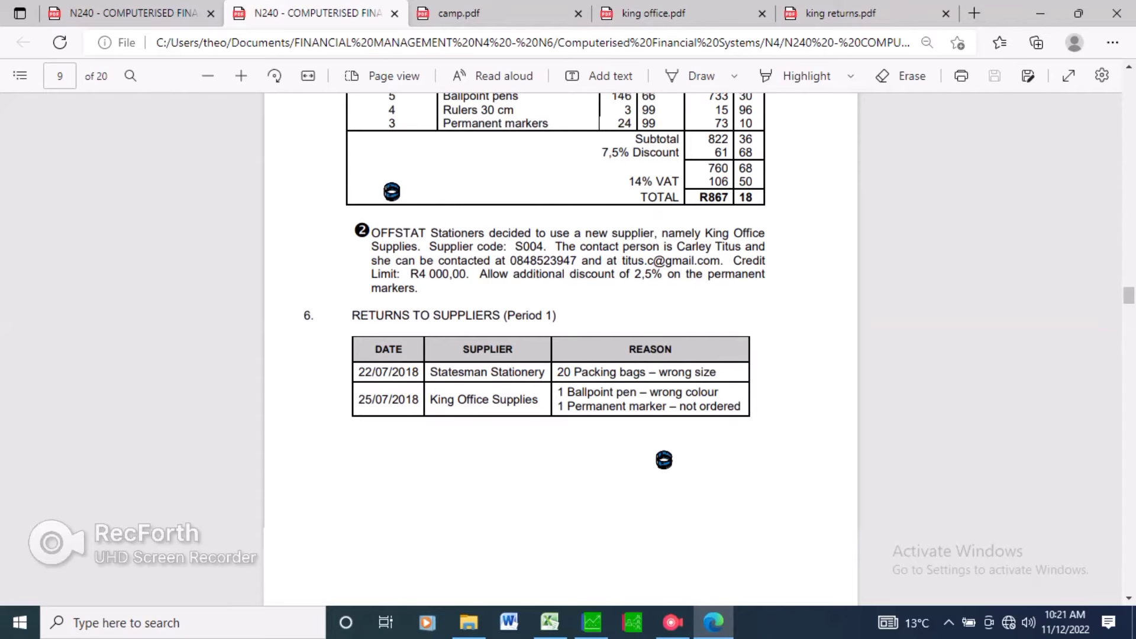
{"action": "scroll", "coordinate": [664, 409], "scroll_direction": "down", "scroll_amount": 1}
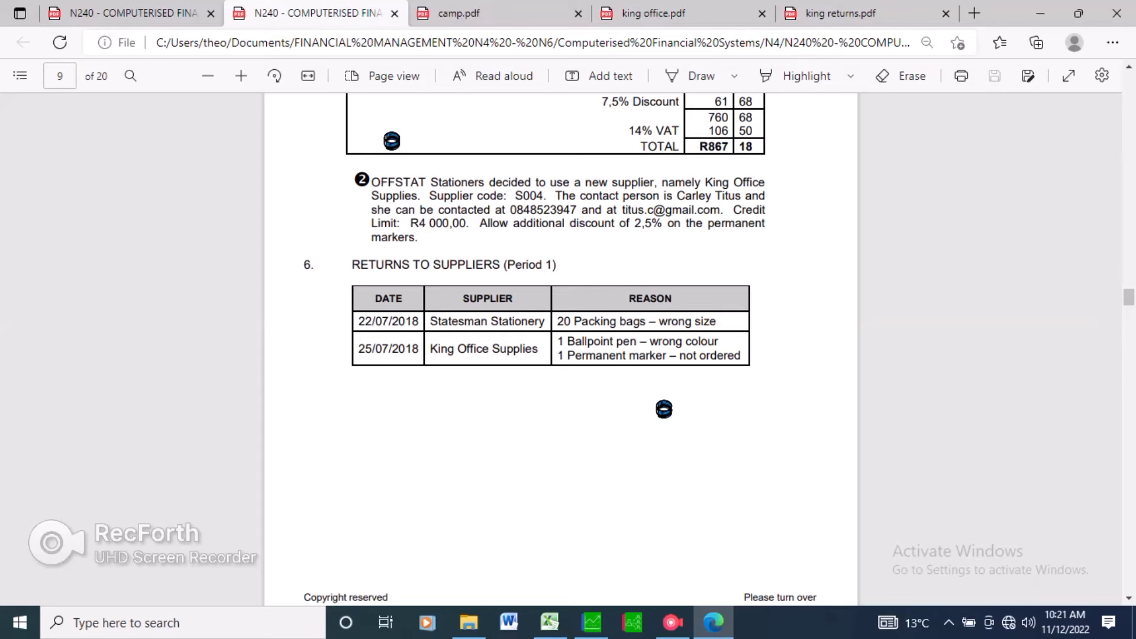
{"action": "scroll", "coordinate": [561, 350], "scroll_direction": "down", "scroll_amount": 2}
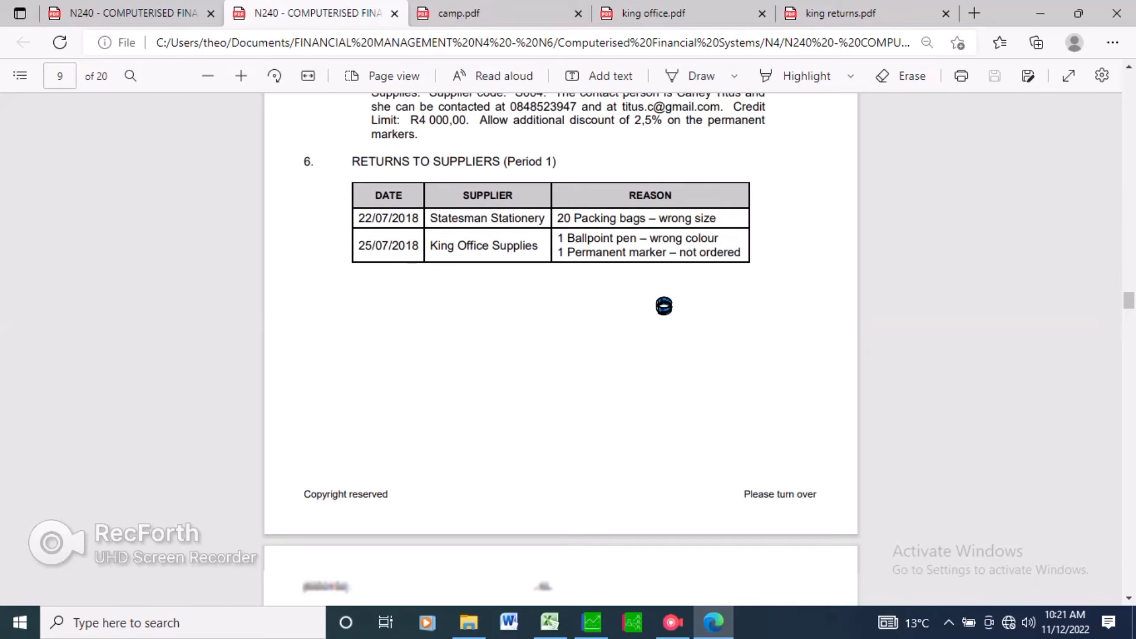
{"action": "scroll", "coordinate": [664, 306], "scroll_direction": "down", "scroll_amount": 9}
{"action": "scroll", "coordinate": [742, 393], "scroll_direction": "down", "scroll_amount": 5}
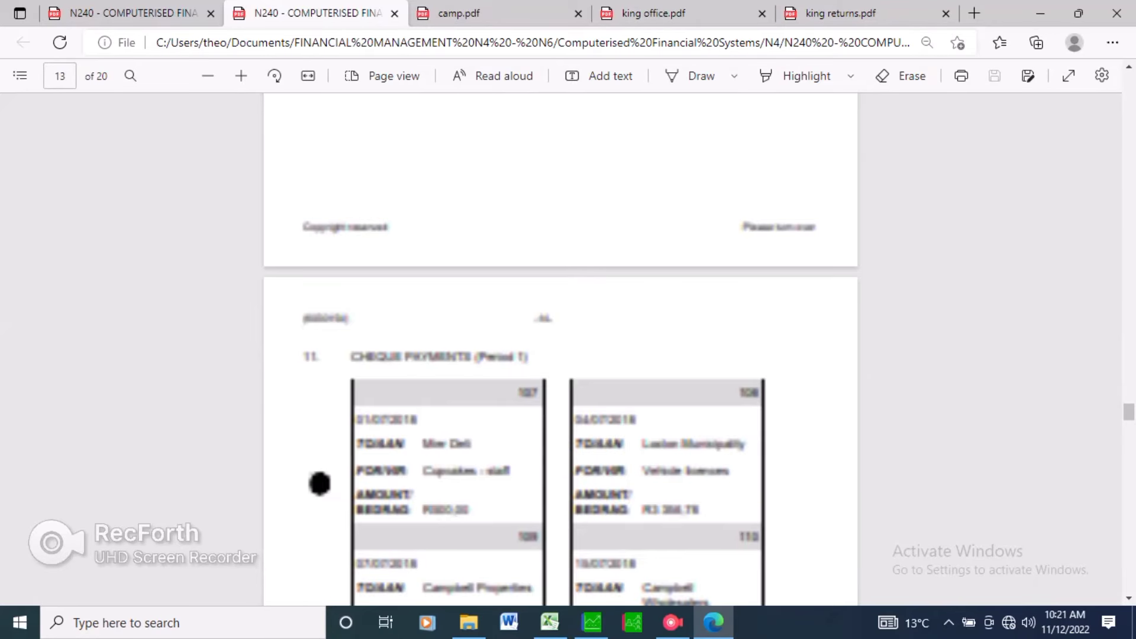
{"action": "scroll", "coordinate": [706, 455], "scroll_direction": "down", "scroll_amount": 4}
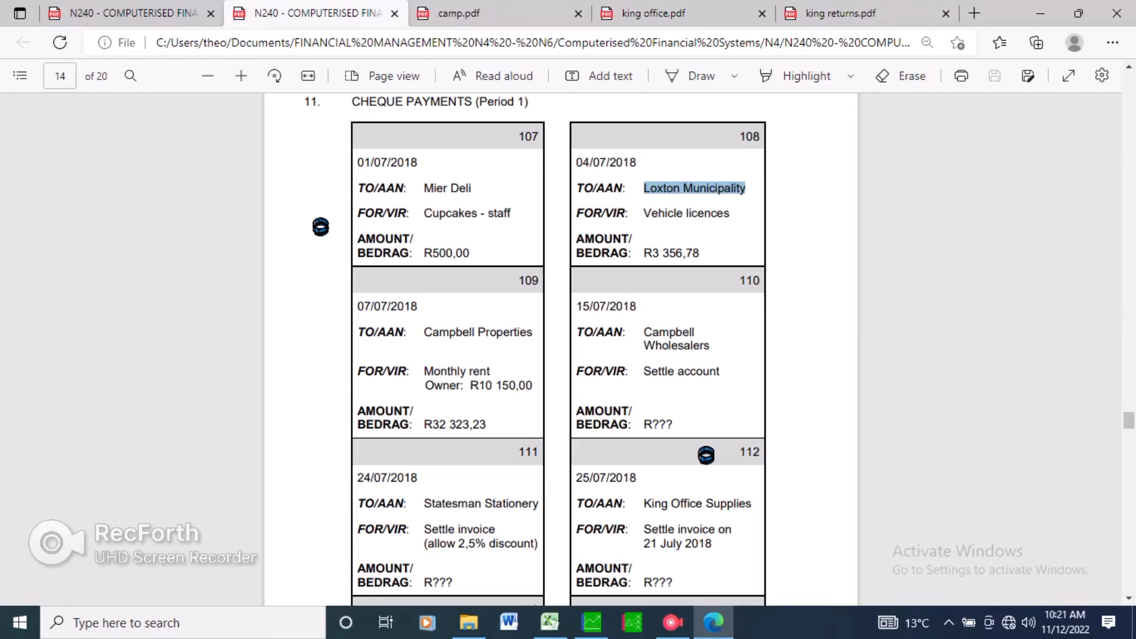
Return to the invoice totals and open the Calculator through Pastel's utilities.
{"action": "key", "text": "ctrl+Tab"}
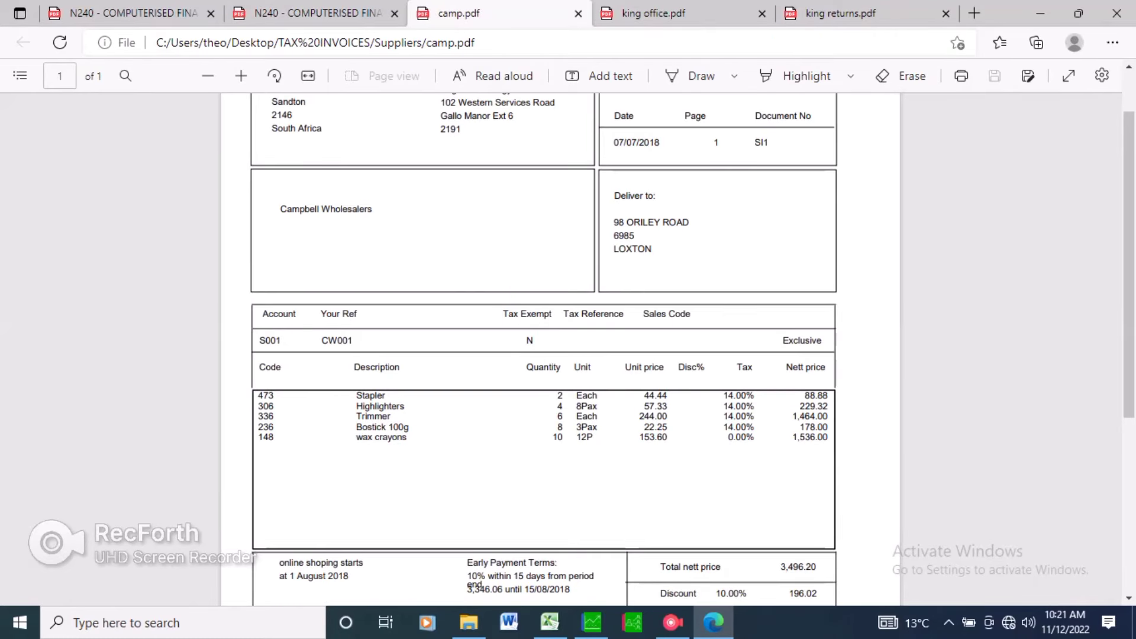
{"action": "scroll", "coordinate": [544, 349], "scroll_direction": "down", "scroll_amount": 4}
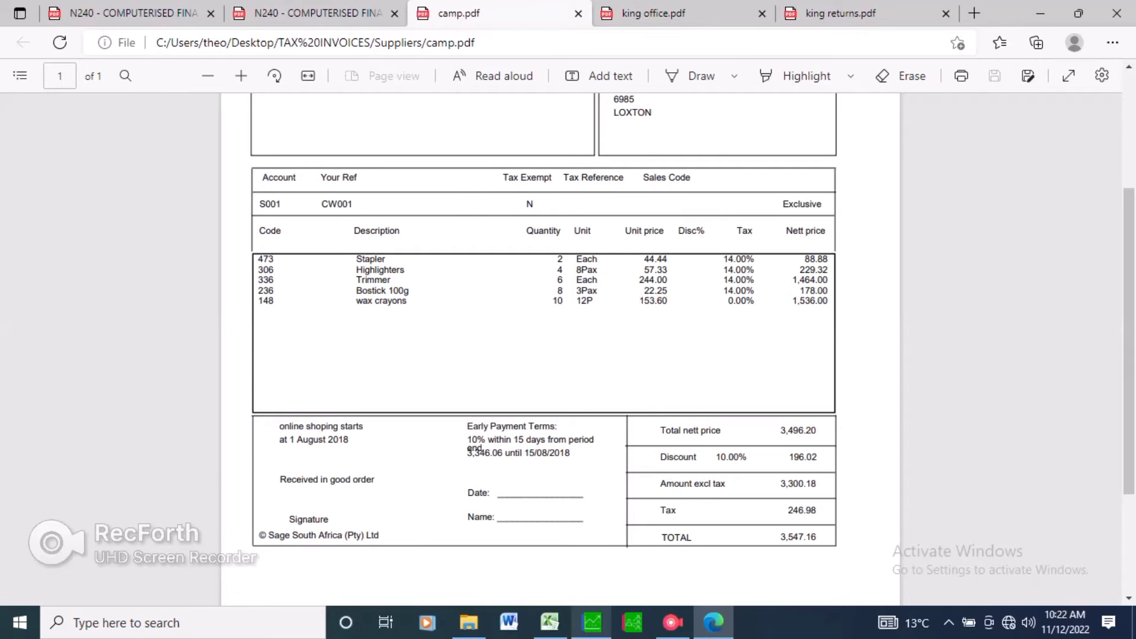
{"action": "left_click", "coordinate": [592, 622]}
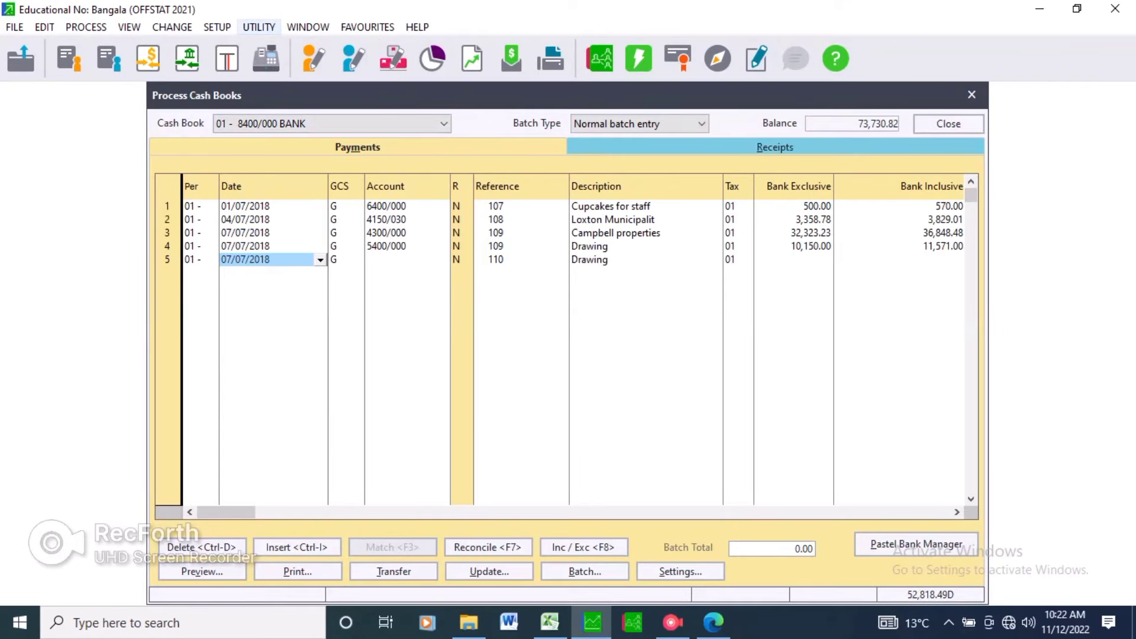
{"action": "left_click", "coordinate": [259, 26]}
{"action": "left_click", "coordinate": [284, 119]}
{"action": "left_click", "coordinate": [714, 623]}
{"action": "left_click", "coordinate": [754, 623]}
Calculate 10% of the invoice total 3,547.16 as the early payment discount.
{"action": "key", "text": "3"}
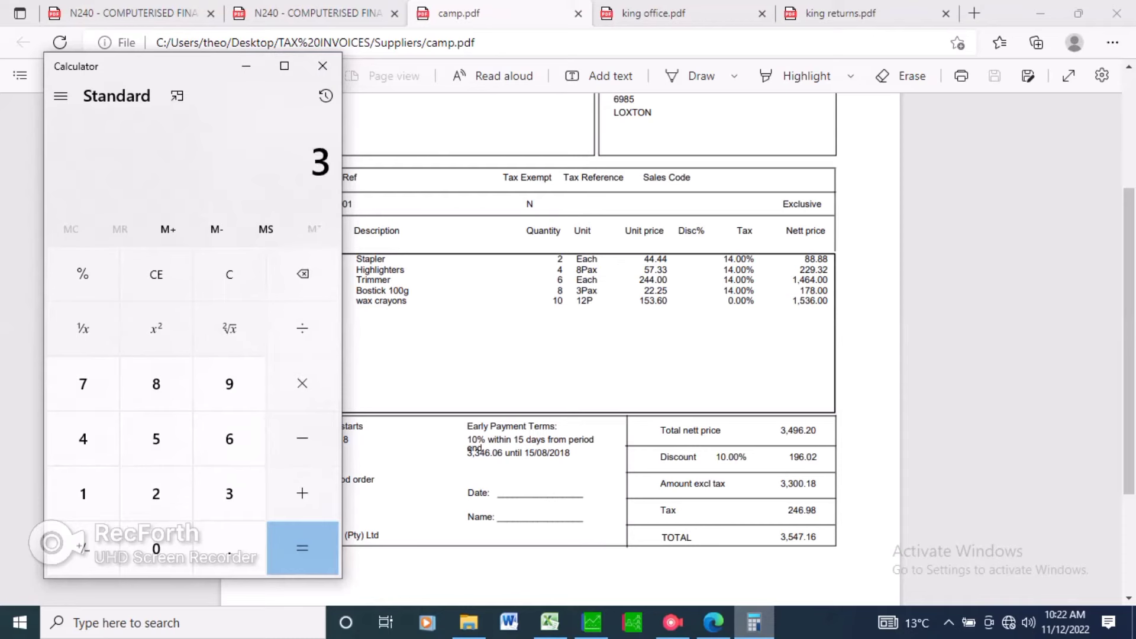
{"action": "type", "text": "547."}
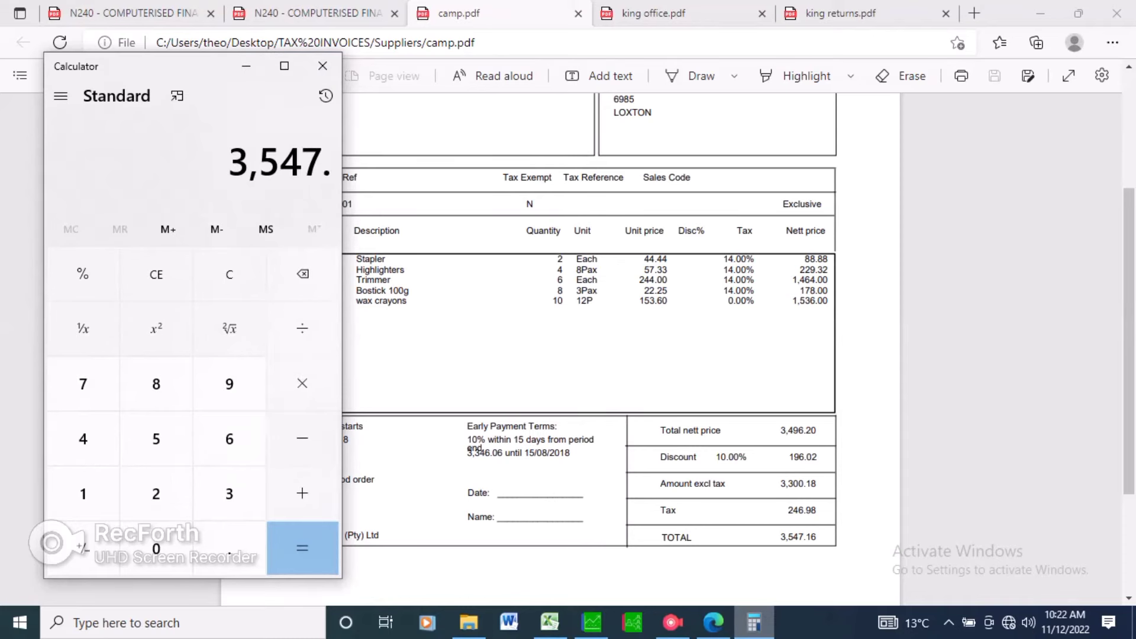
{"action": "type", "text": "16"}
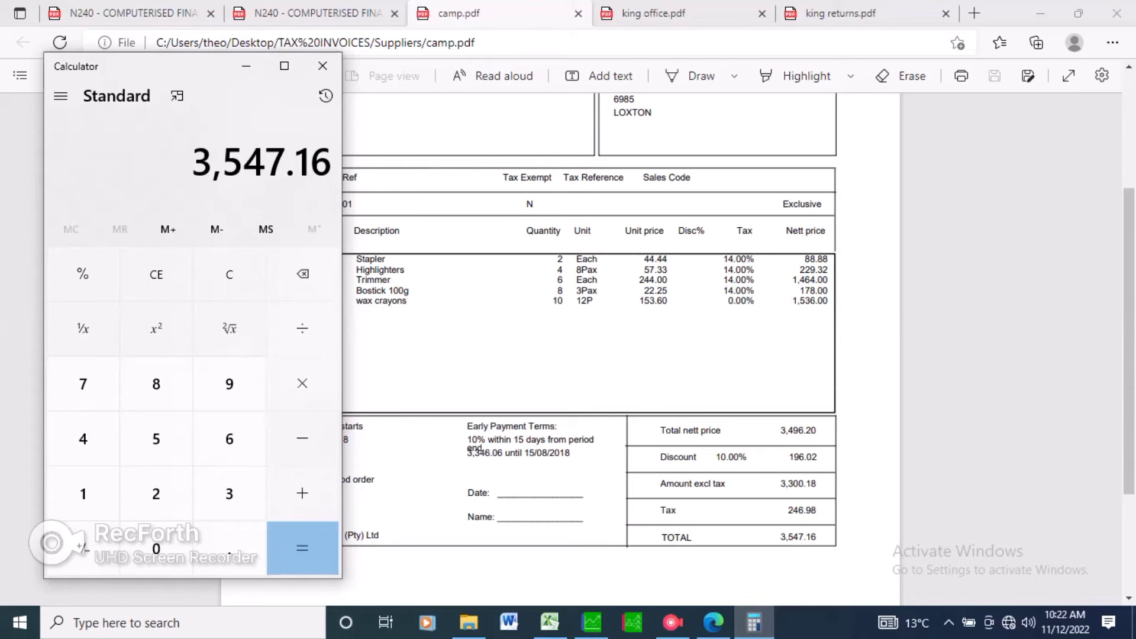
{"action": "key", "text": "asterisk"}
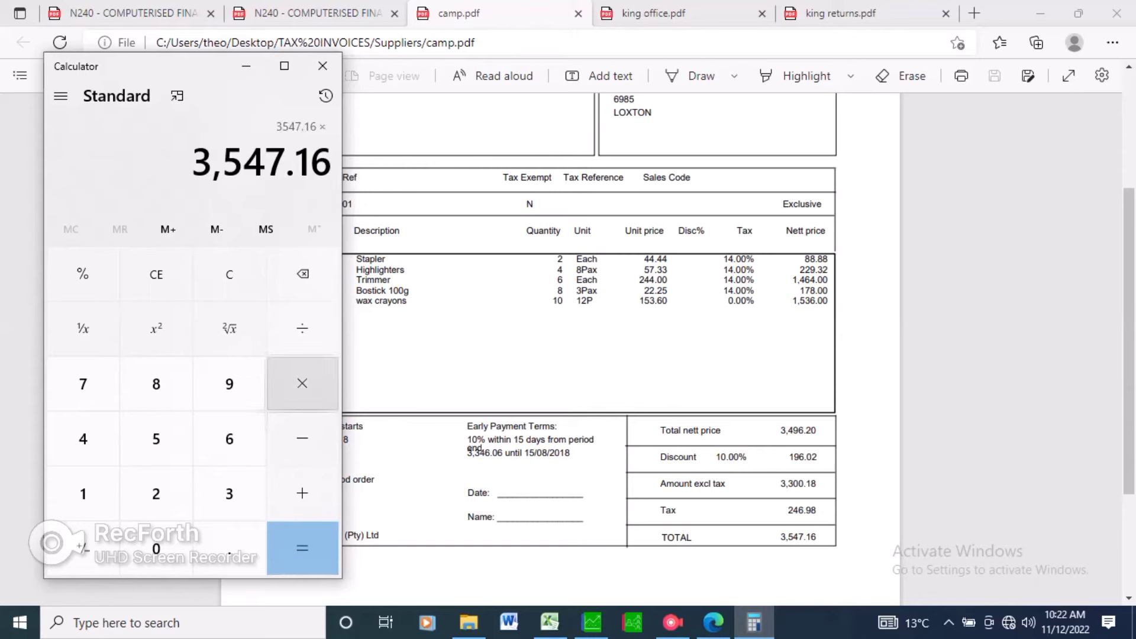
{"action": "type", "text": "10"}
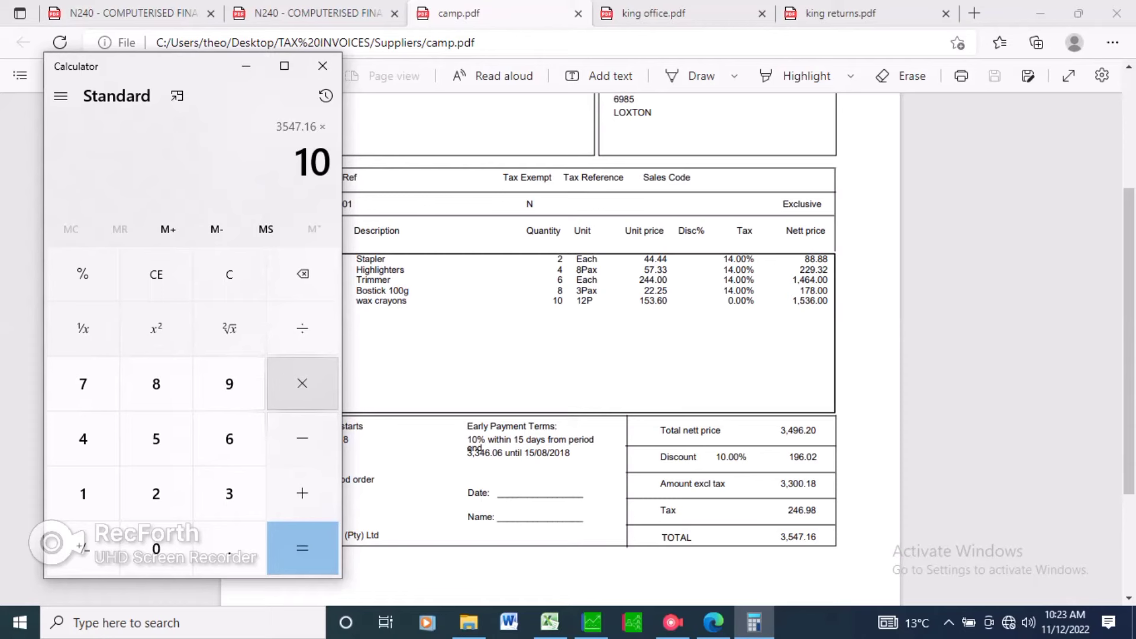
{"action": "key", "text": "slash"}
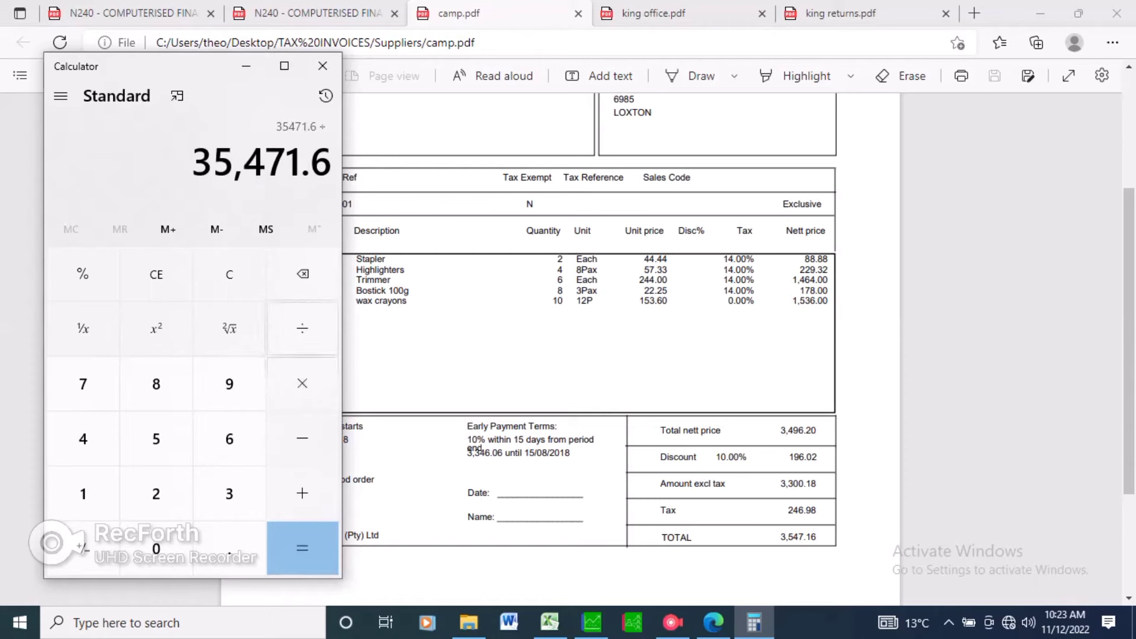
{"action": "type", "text": "10"}
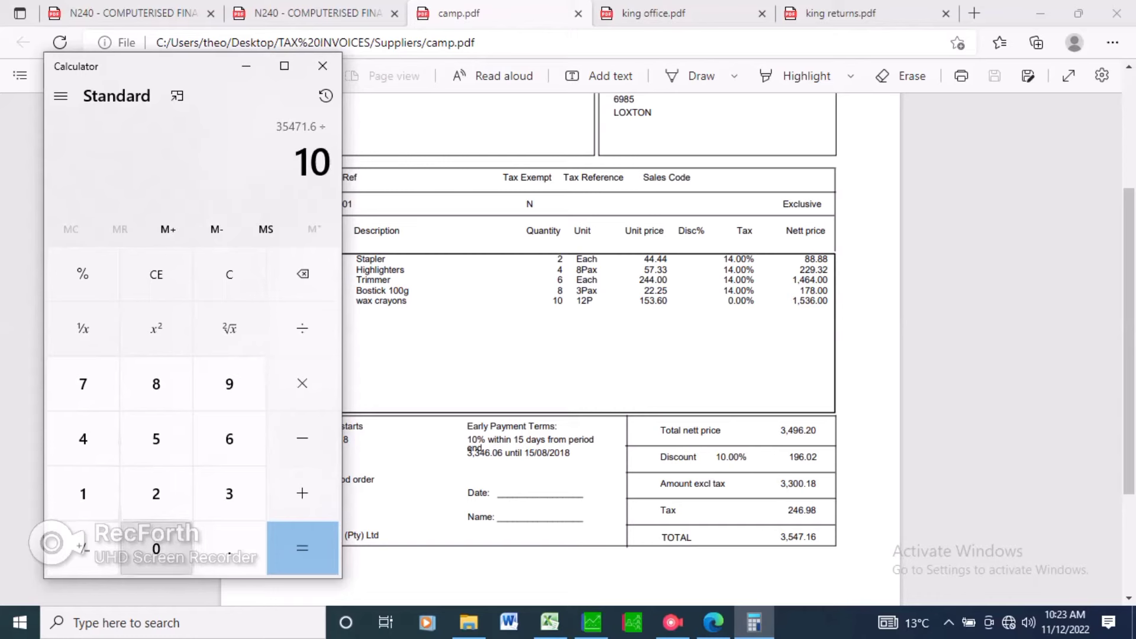
{"action": "type", "text": "0"}
{"action": "key", "text": "Return"}
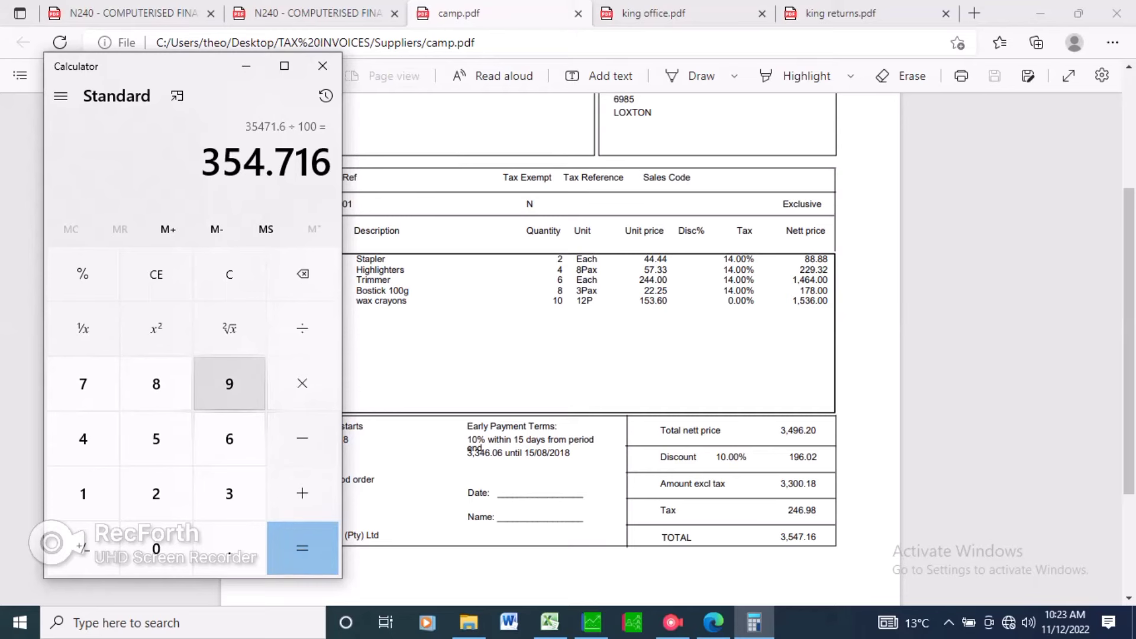
Calculate the discount 354.72 minus the invoice total 3,547.16 to find the settlement amount.
{"action": "left_click", "coordinate": [156, 274]}
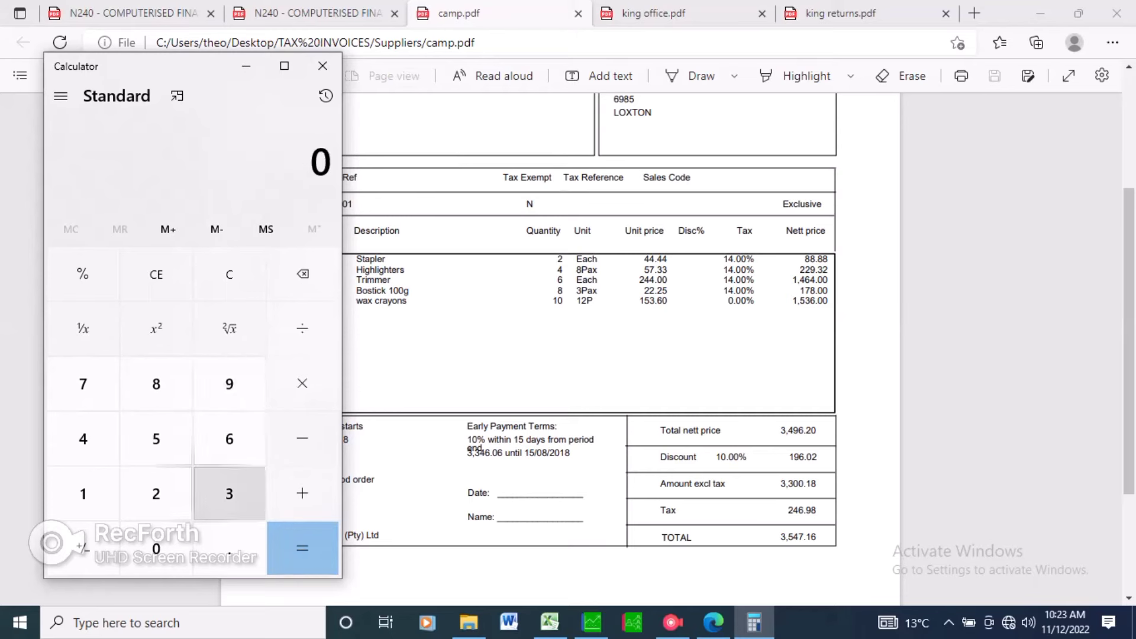
{"action": "left_click", "coordinate": [229, 493]}
{"action": "left_click", "coordinate": [156, 439]}
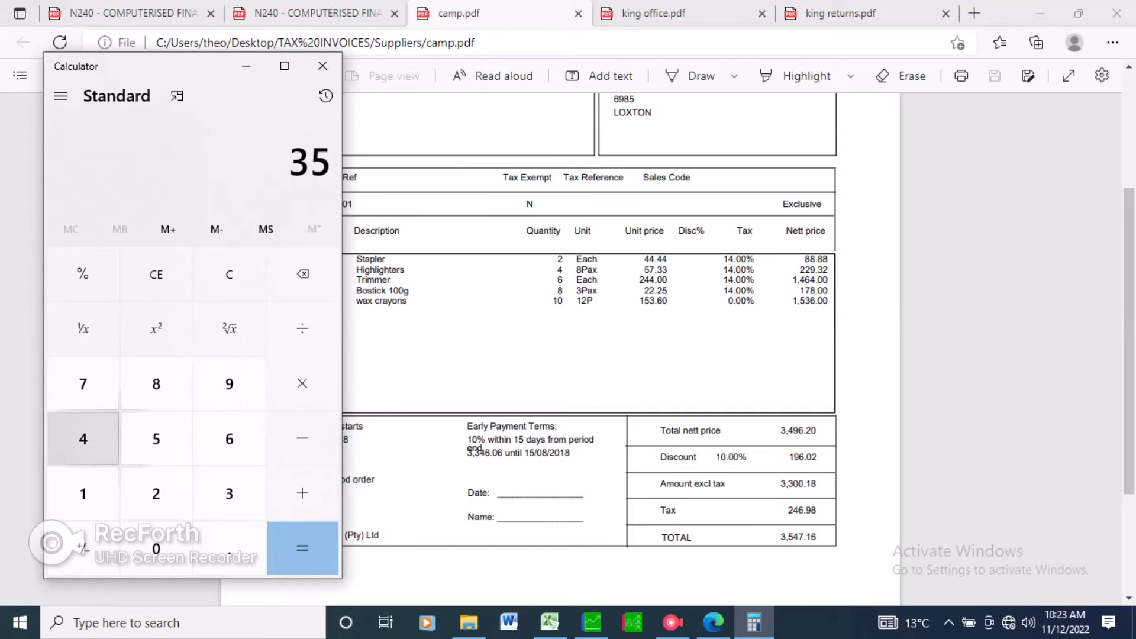
{"action": "left_click", "coordinate": [83, 439]}
{"action": "left_click", "coordinate": [229, 548]}
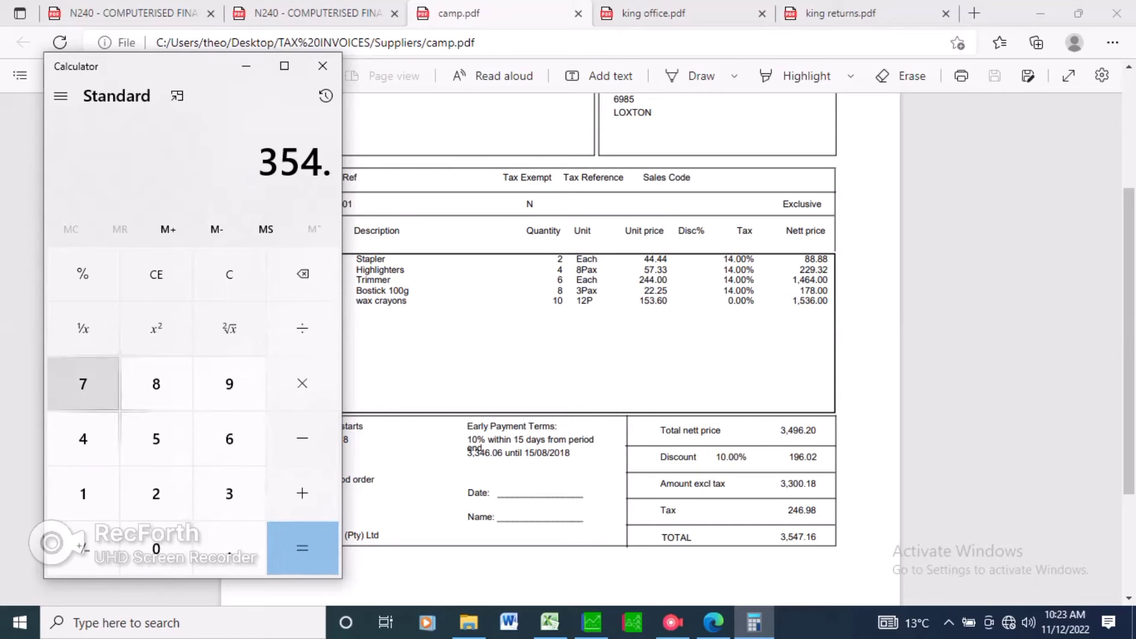
{"action": "left_click", "coordinate": [83, 384]}
{"action": "left_click", "coordinate": [156, 494]}
{"action": "left_click", "coordinate": [302, 438]}
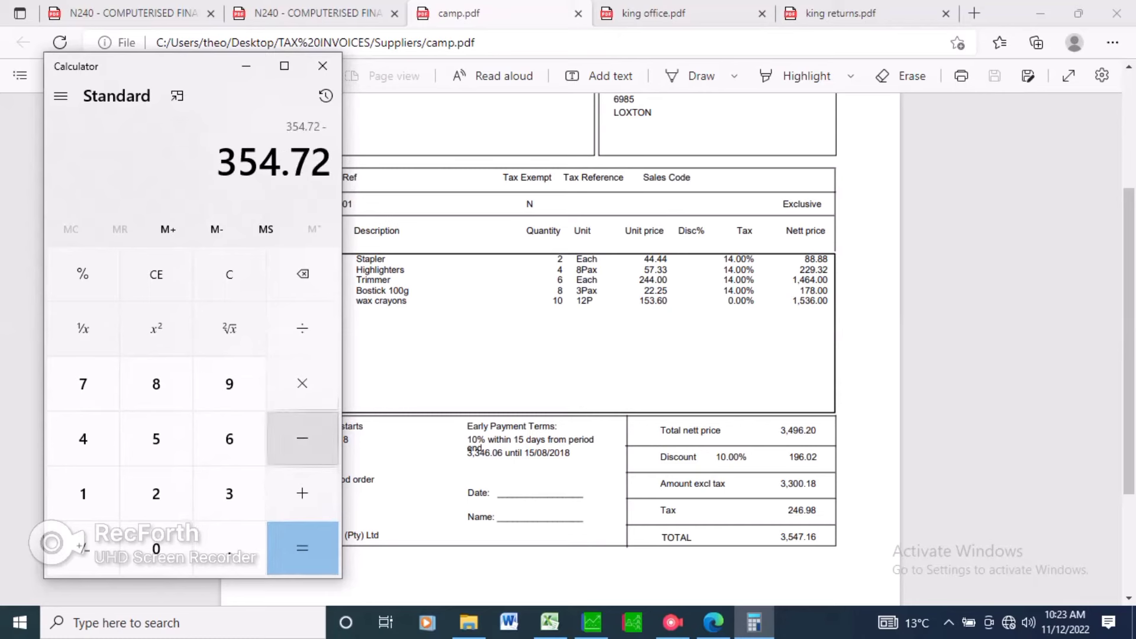
{"action": "left_click", "coordinate": [229, 493]}
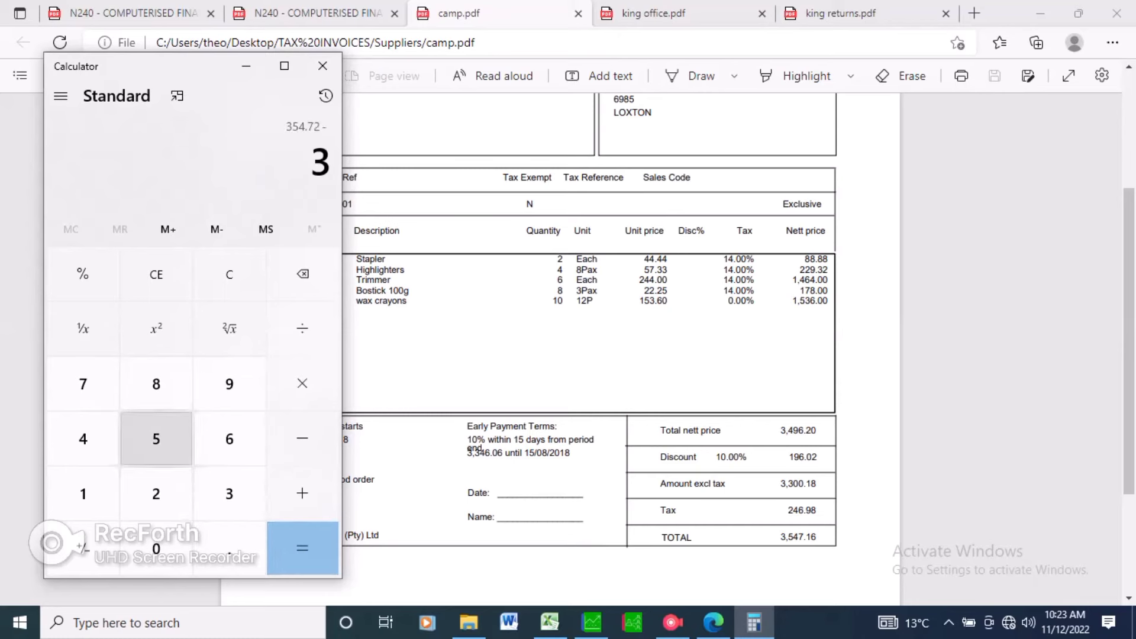
{"action": "left_click", "coordinate": [157, 439]}
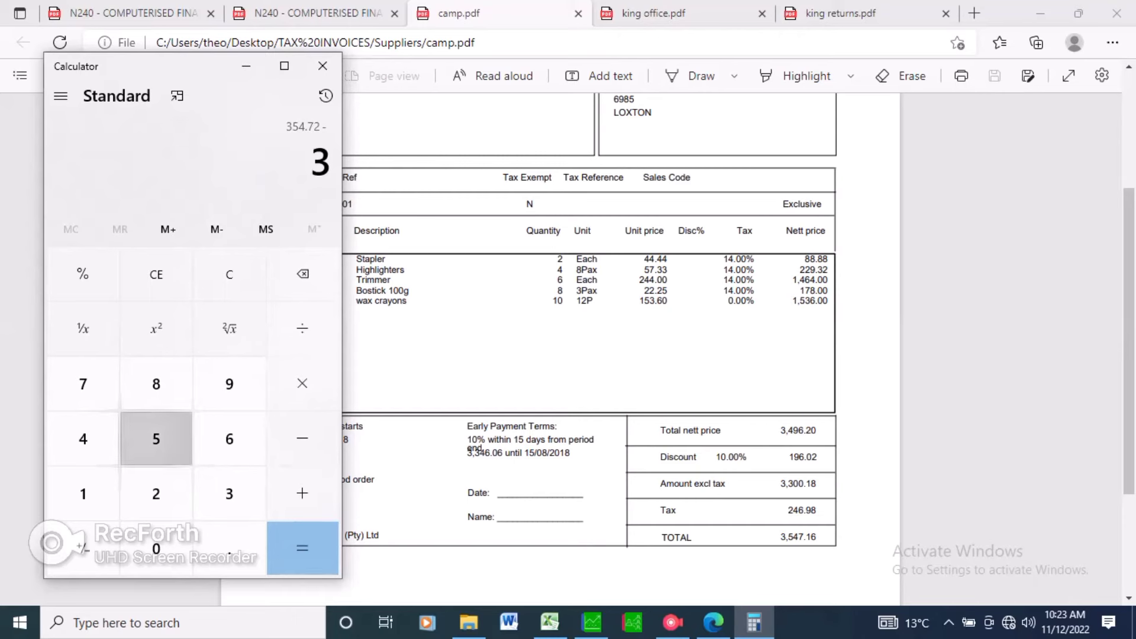
{"action": "left_click", "coordinate": [83, 439]}
{"action": "left_click", "coordinate": [83, 384]}
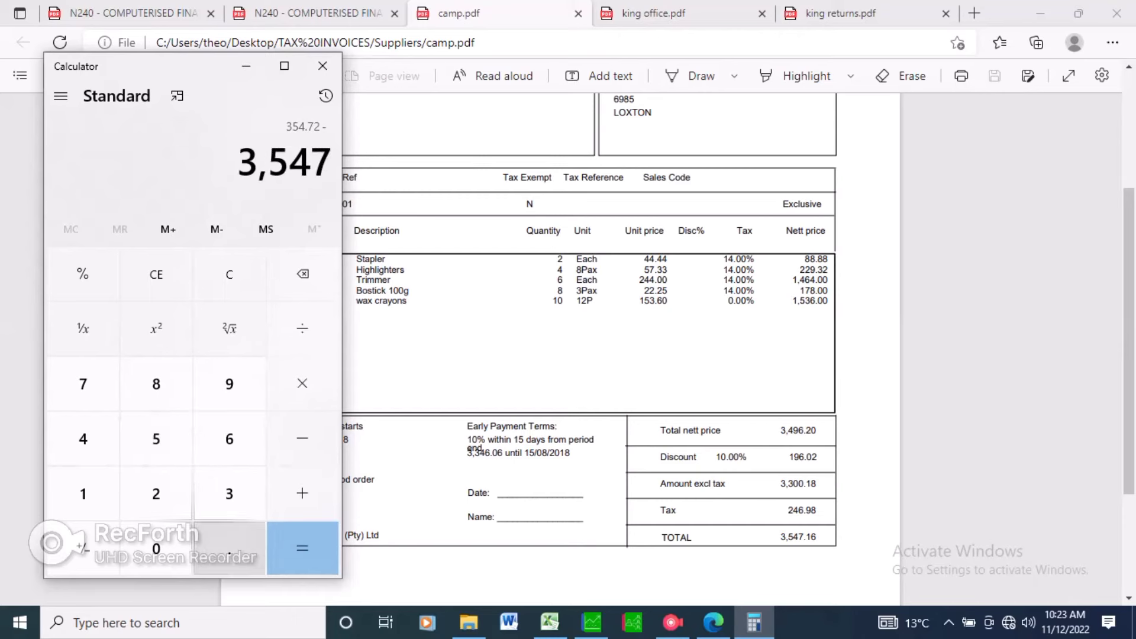
{"action": "left_click", "coordinate": [229, 549]}
{"action": "left_click", "coordinate": [83, 493]}
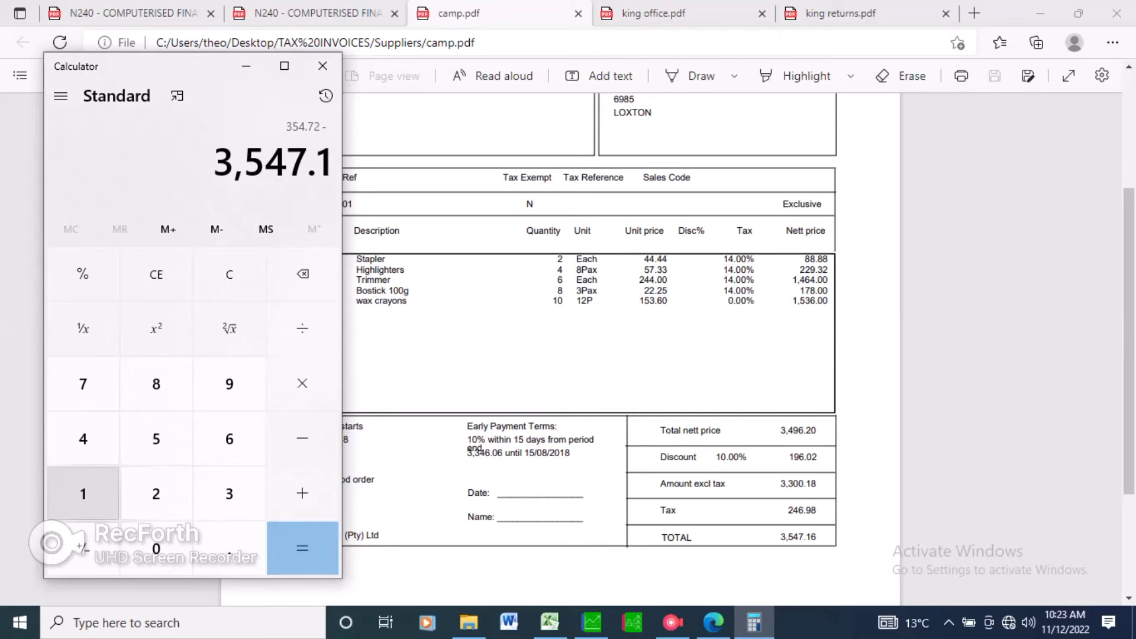
{"action": "left_click", "coordinate": [229, 439]}
{"action": "left_click", "coordinate": [303, 548]}
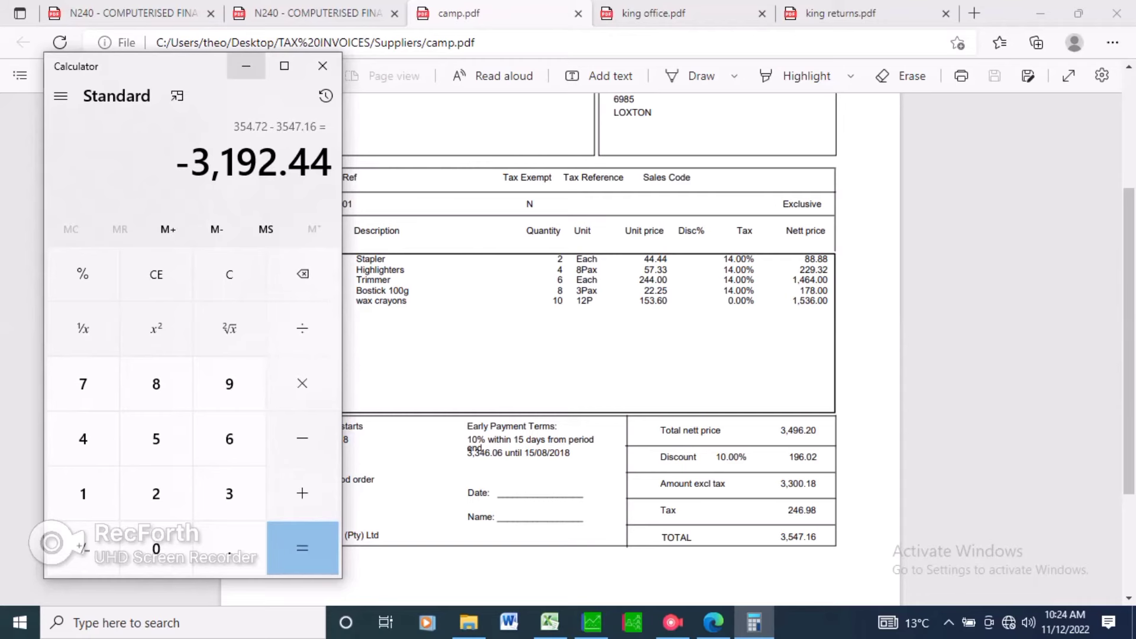
Set the date of the fifth payment line for cheque 110 to 15/07/2018.
{"action": "left_click", "coordinate": [245, 66]}
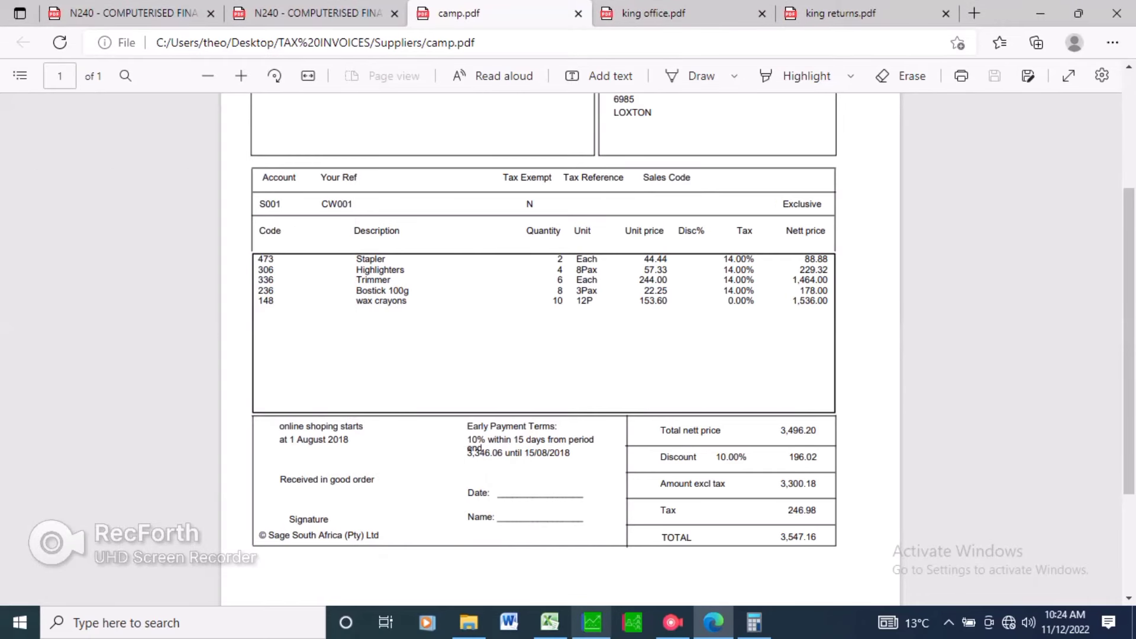
{"action": "left_click", "coordinate": [314, 13]}
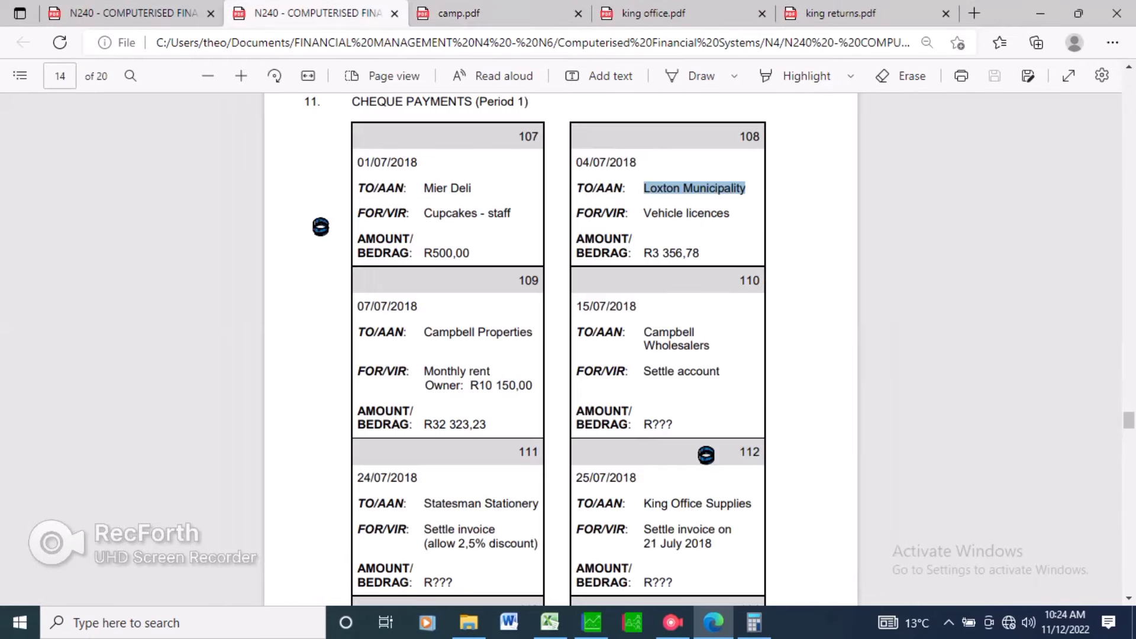
{"action": "key", "text": "alt+Tab"}
{"action": "key", "text": "alt+Tab"}
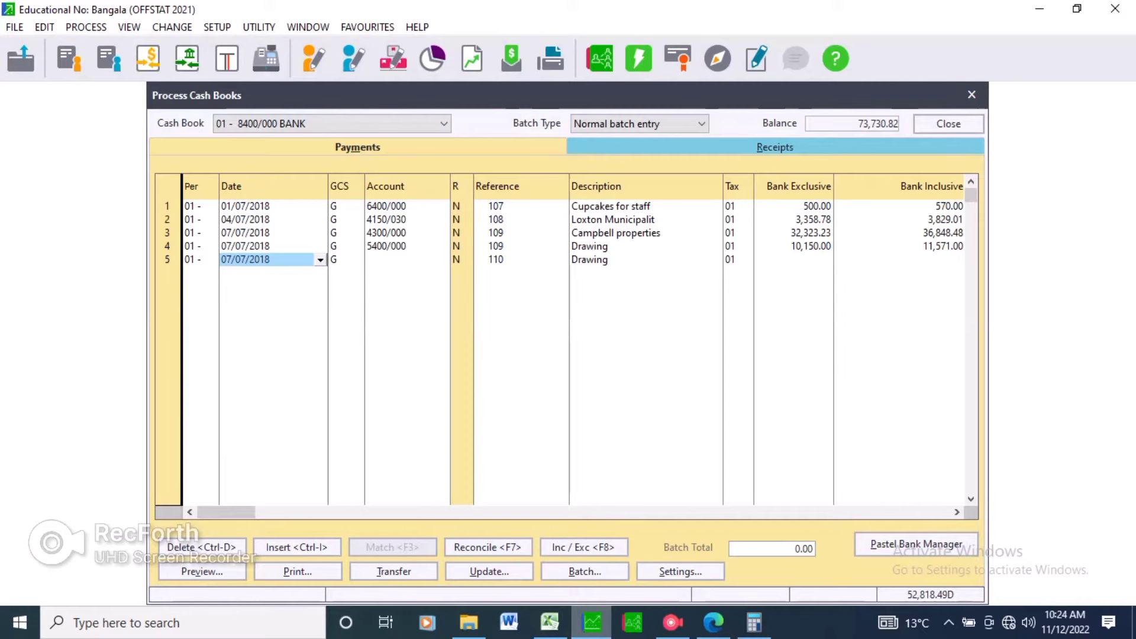
{"action": "type", "text": "1"}
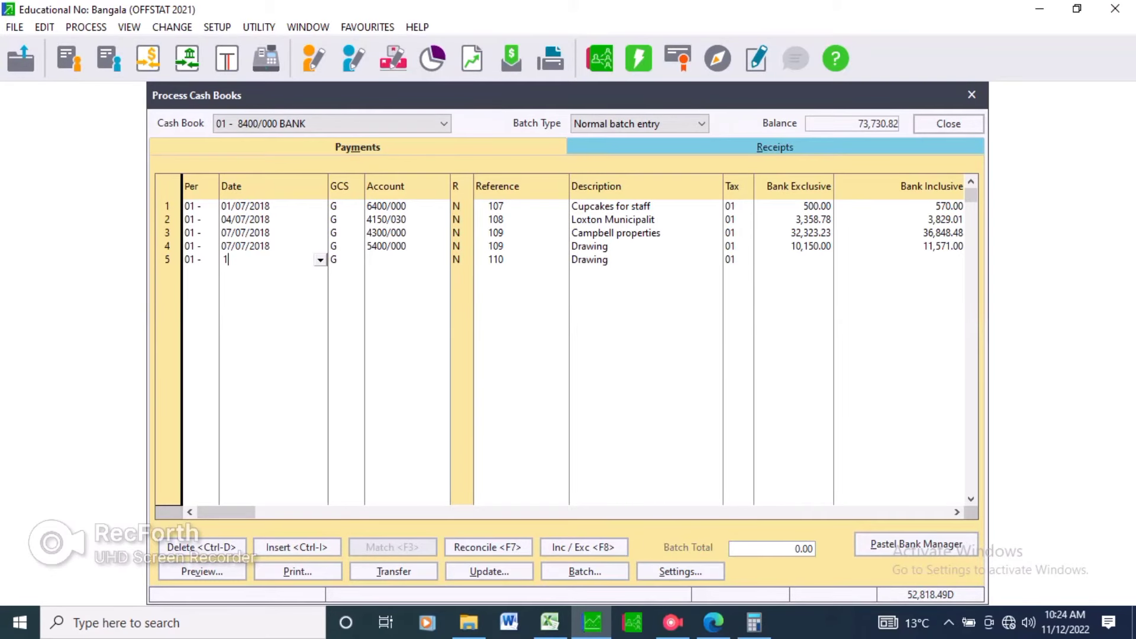
{"action": "type", "text": "0"}
{"action": "key", "text": "BackSpace"}
{"action": "type", "text": "5/07/20"}
{"action": "key", "text": "Return"}
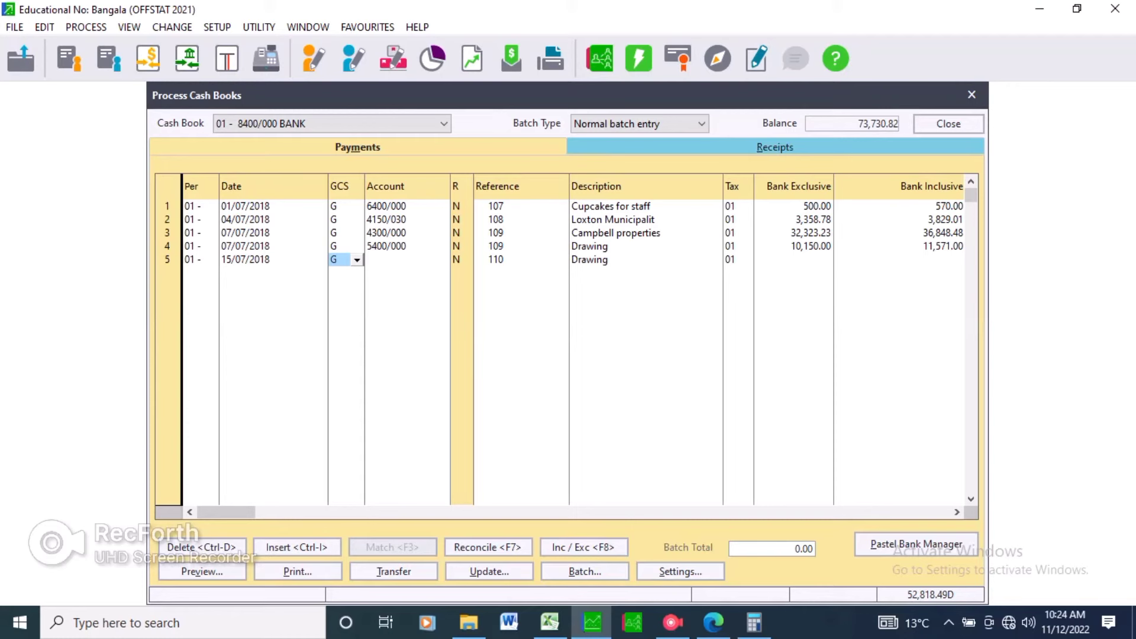
Make the line a supplier payment and select Campbell Wholesalers (S001) as its account.
{"action": "key", "text": "Return"}
{"action": "key", "text": "s"}
{"action": "key", "text": "Return"}
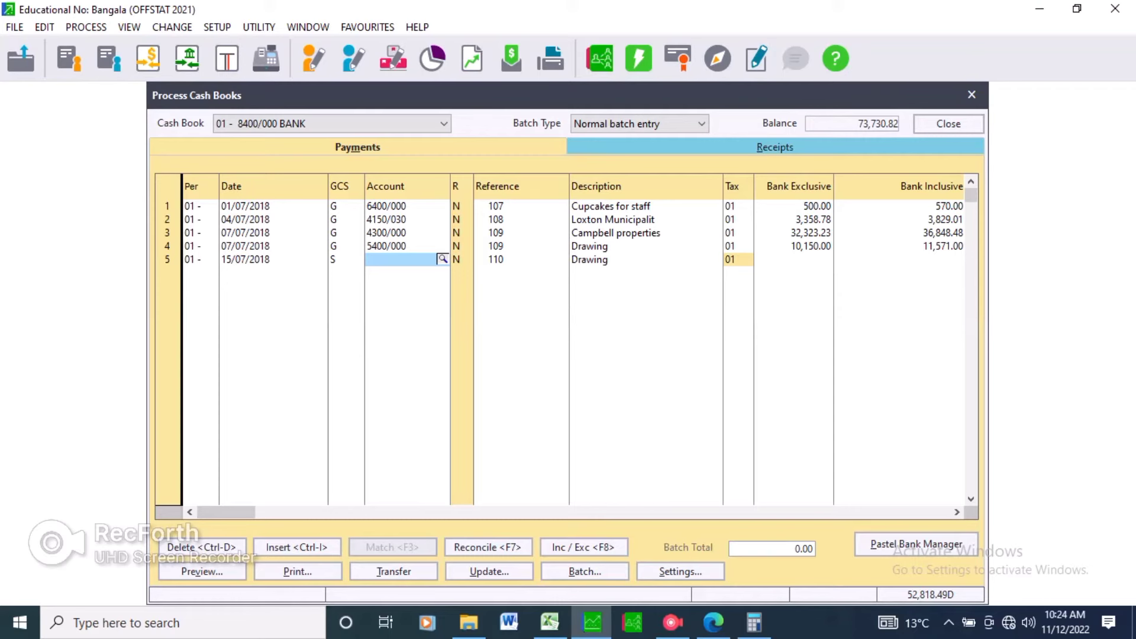
{"action": "key", "text": "Return"}
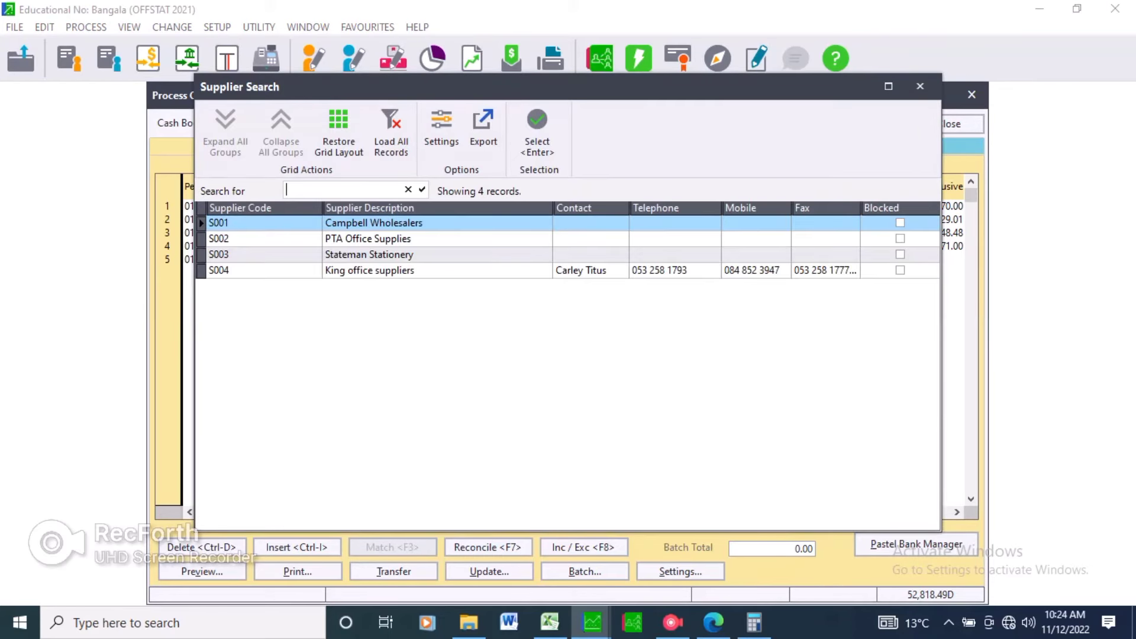
{"action": "key", "text": "Down"}
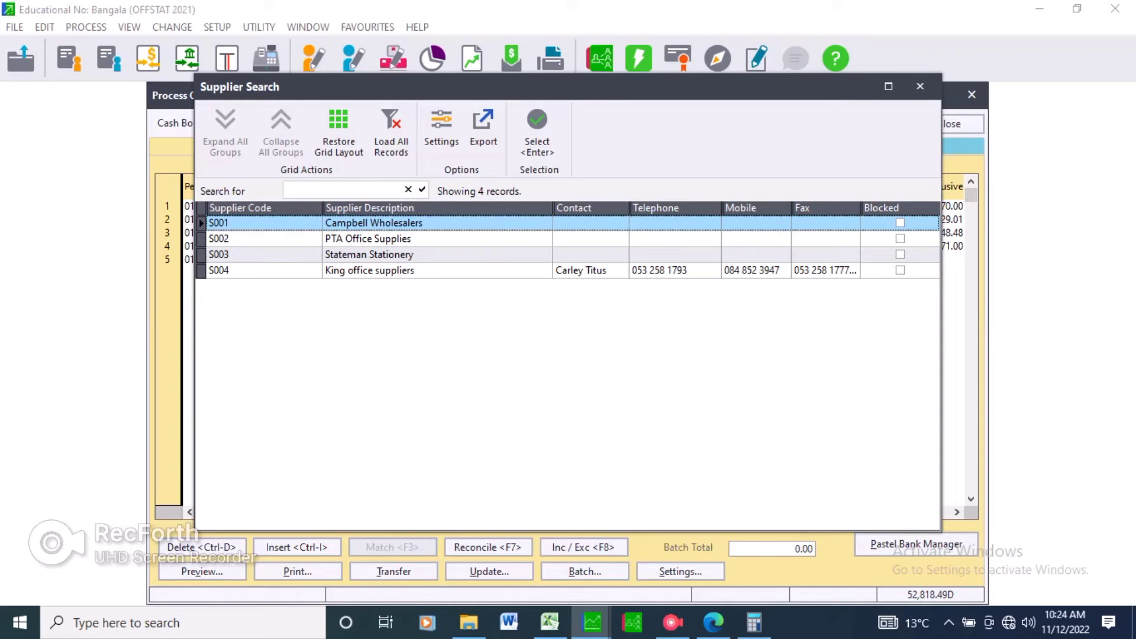
{"action": "key", "text": "Return"}
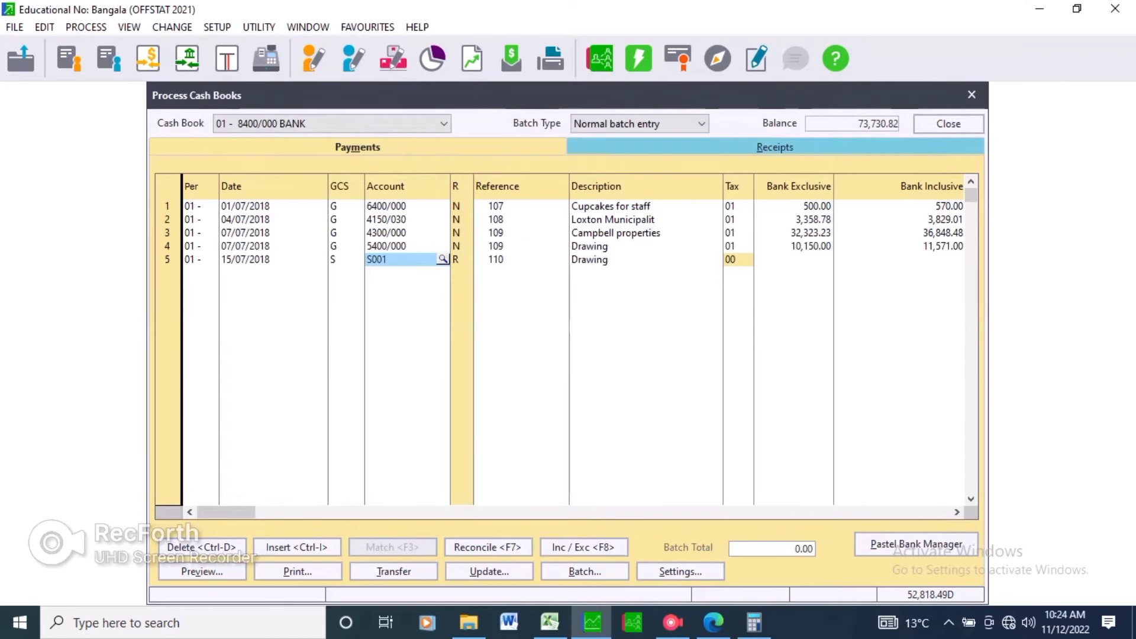
{"action": "key", "text": "Return"}
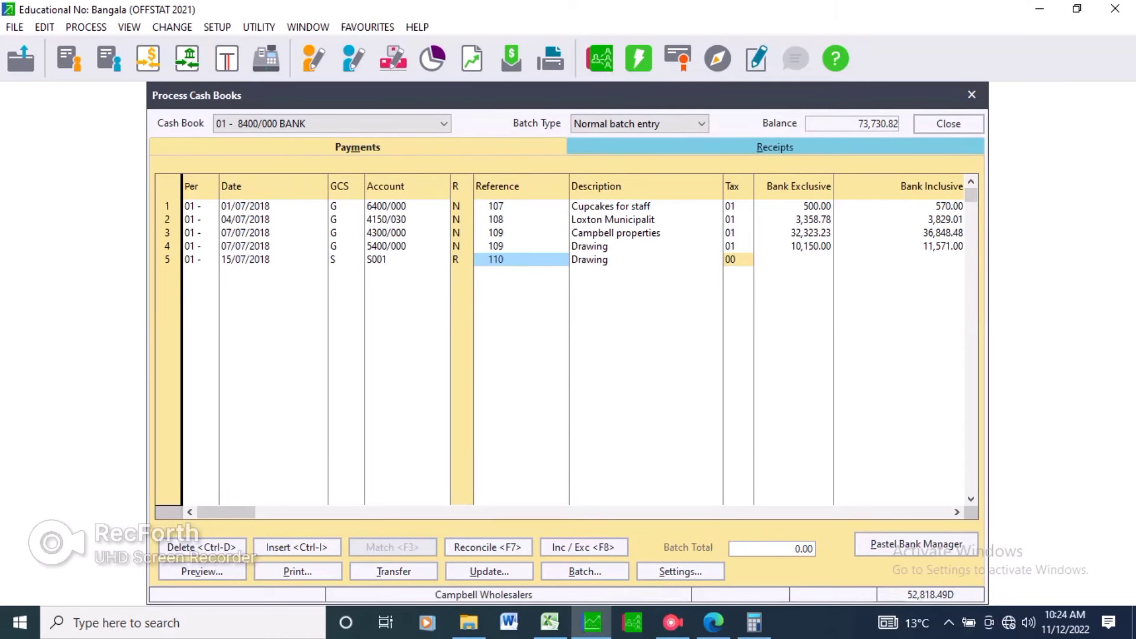
Replace the line's description with Settlement of account.
{"action": "key", "text": "alt+Tab"}
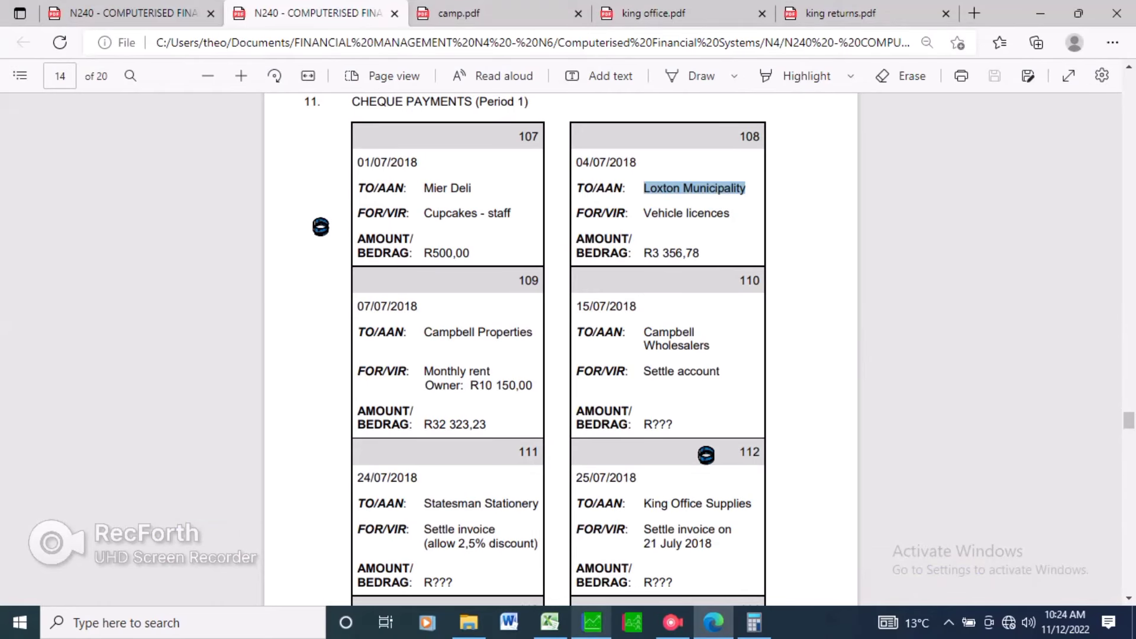
{"action": "left_click", "coordinate": [592, 623]}
{"action": "key", "text": "Return"}
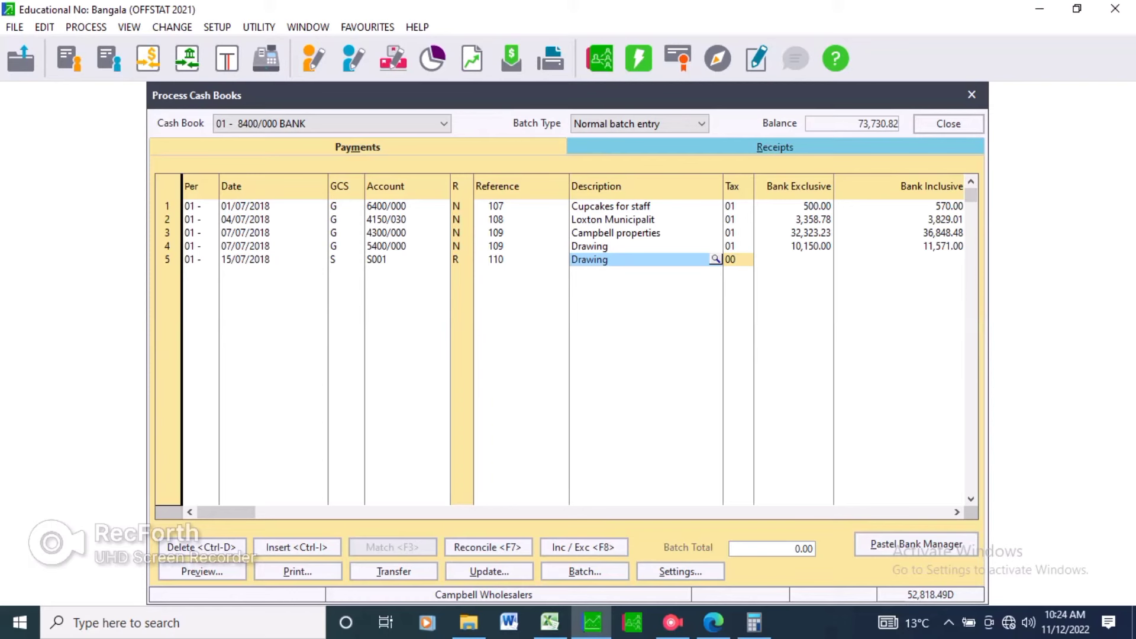
{"action": "type", "text": "Setl"}
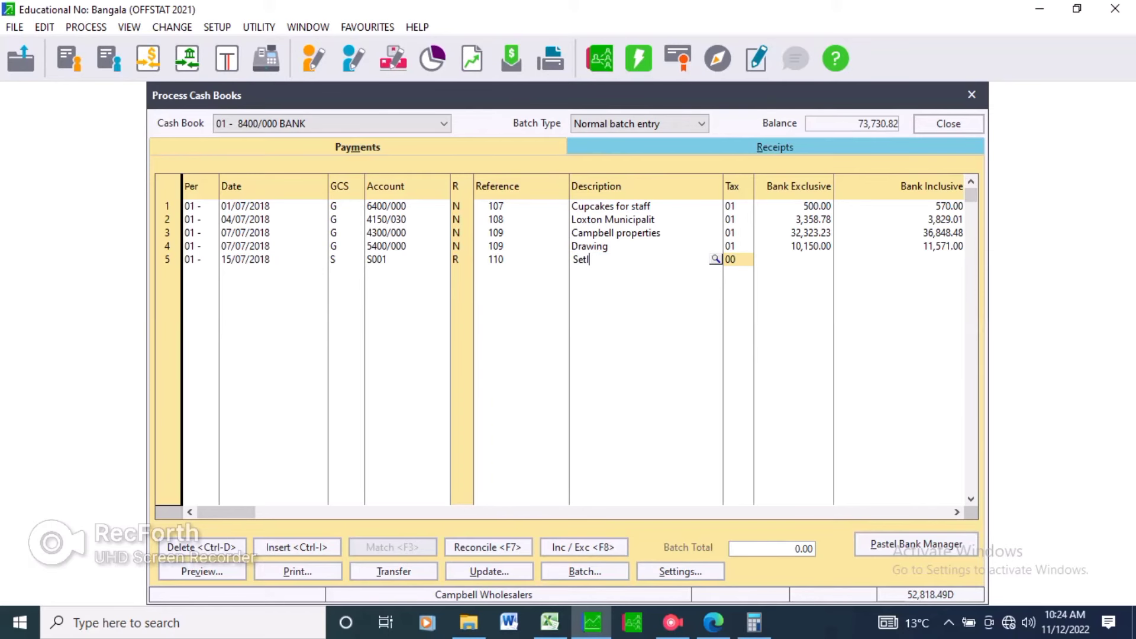
{"action": "key", "text": "BackSpace"}
{"action": "type", "text": "tle"}
{"action": "type", "text": "meb"}
{"action": "key", "text": "BackSpace"}
{"action": "type", "text": "nt o"}
{"action": "type", "text": "f ac"}
{"action": "type", "text": "cc=ou"}
{"action": "key", "text": "BackSpace"}
{"action": "key", "text": "BackSpace"}
{"action": "key", "text": "BackSpace"}
{"action": "key", "text": "BackSpace"}
{"action": "type", "text": "ount"}
{"action": "key", "text": "Tab"}
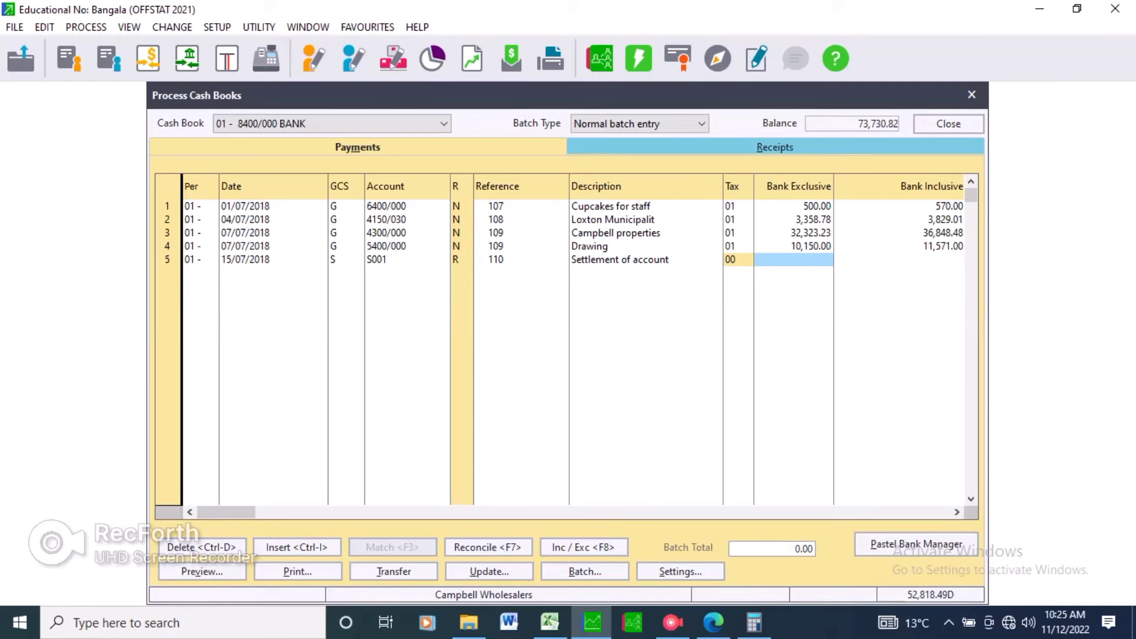
Enter 3,193.44 as the payment amount and accept discount tax code 01.
{"action": "type", "text": "3"}
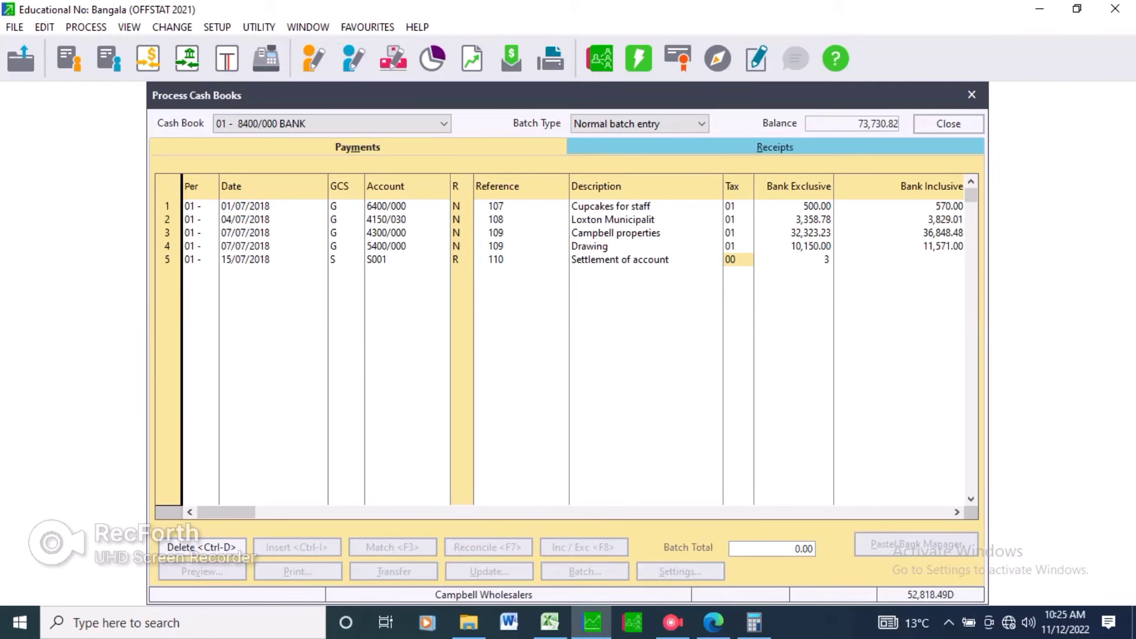
{"action": "type", "text": "193.44"}
{"action": "key", "text": "Return"}
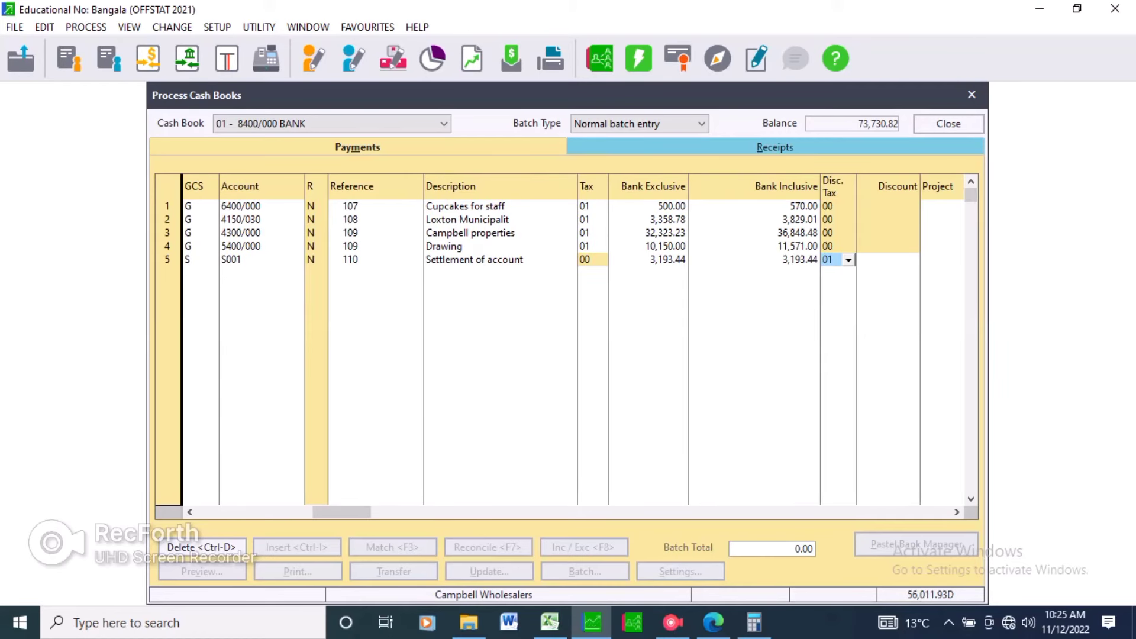
{"action": "key", "text": "Return"}
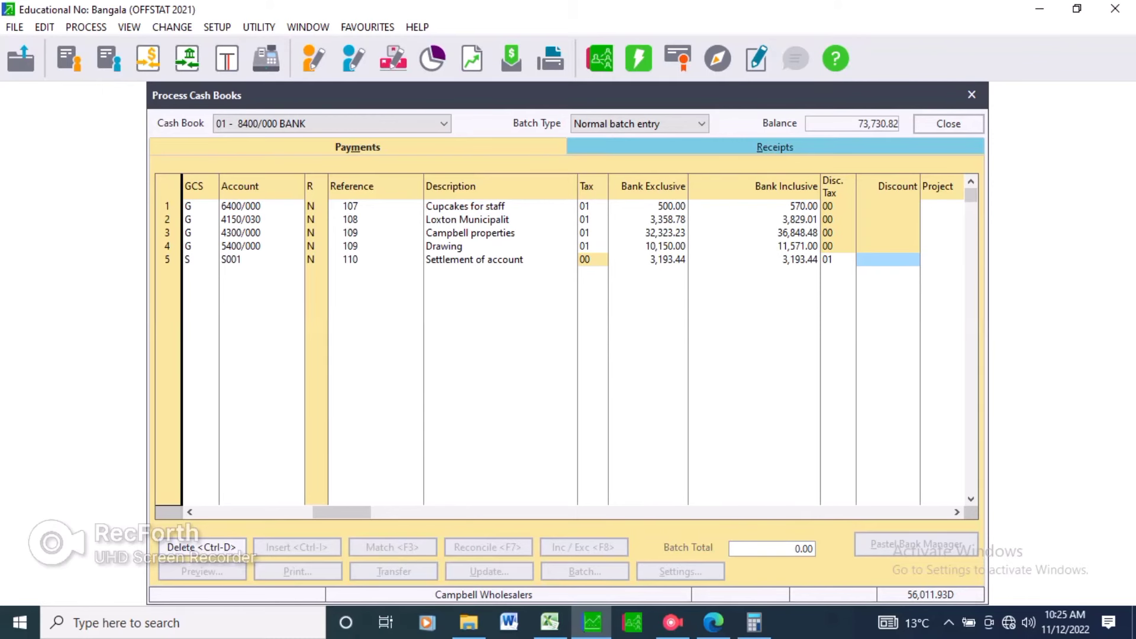
Enter 354.72 as the settlement discount on the cheque 110 line.
{"action": "type", "text": "354"}
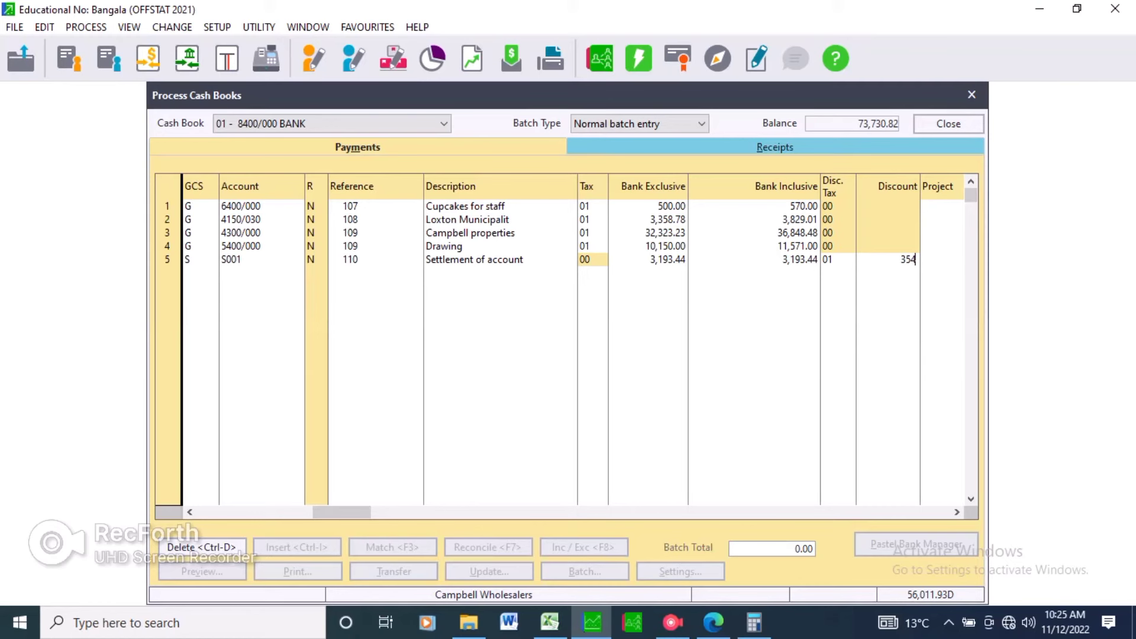
{"action": "type", "text": ".72"}
Recheck the Campbell Wholesalers invoice and confirm the completed cheque 110 payment line.
{"action": "key", "text": "alt+Tab"}
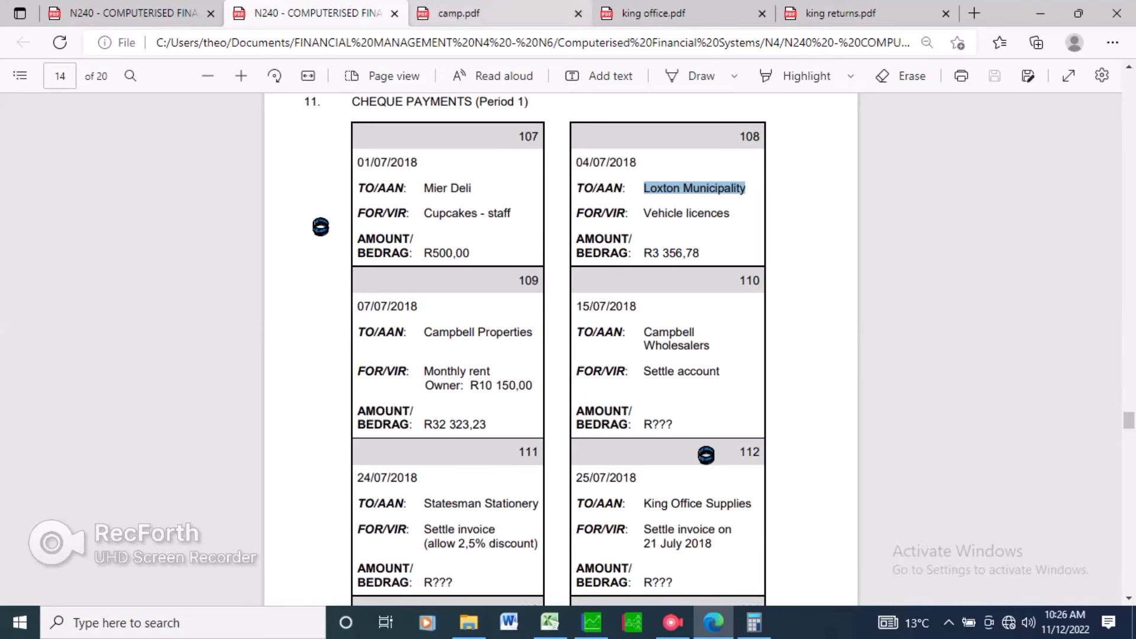
{"action": "left_click", "coordinate": [468, 13]}
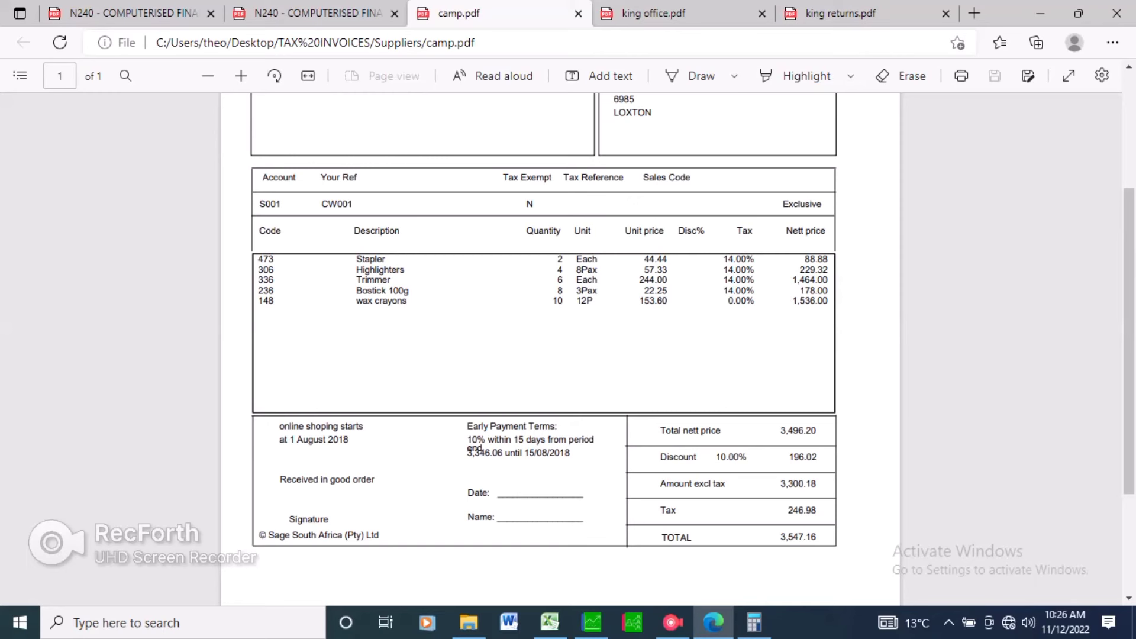
{"action": "key", "text": "alt+Tab"}
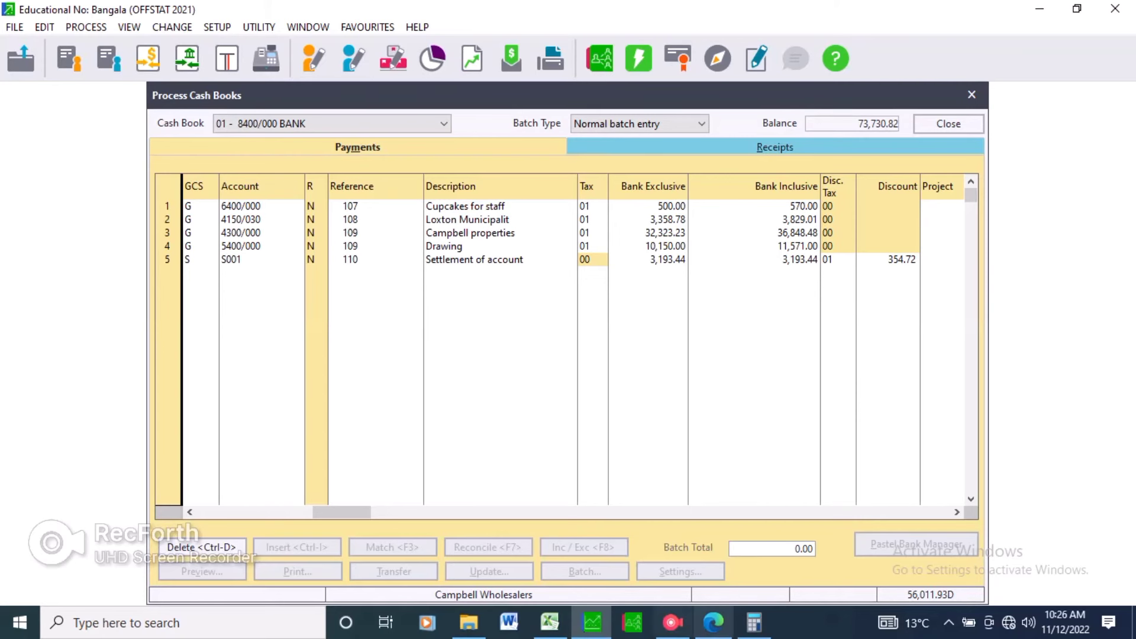
{"action": "left_click", "coordinate": [713, 622]}
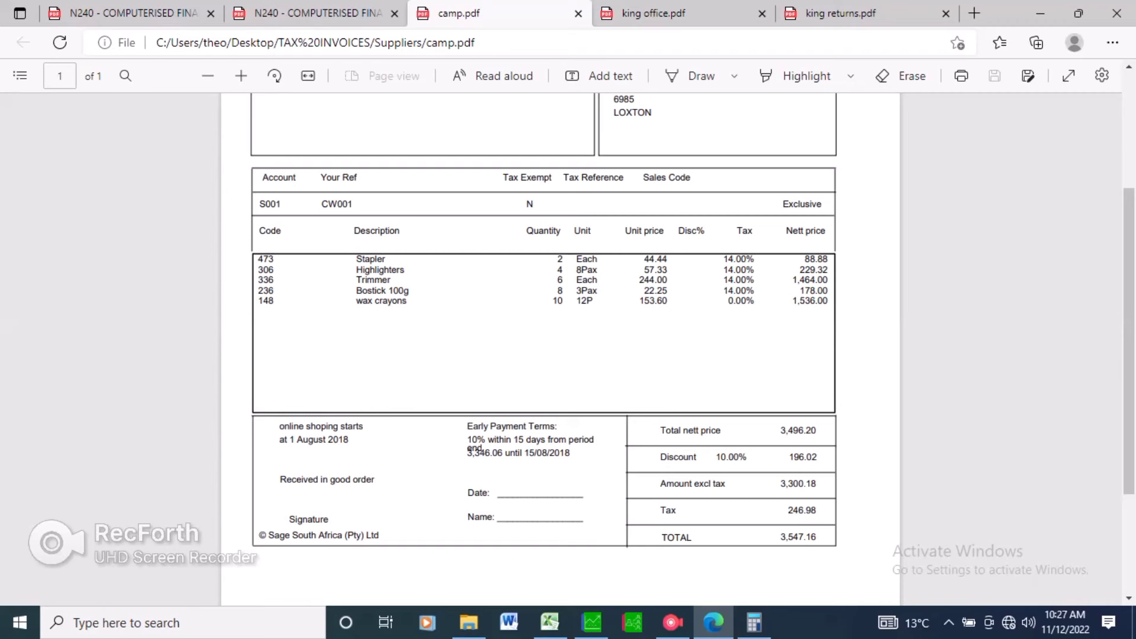
{"action": "left_click", "coordinate": [592, 623]}
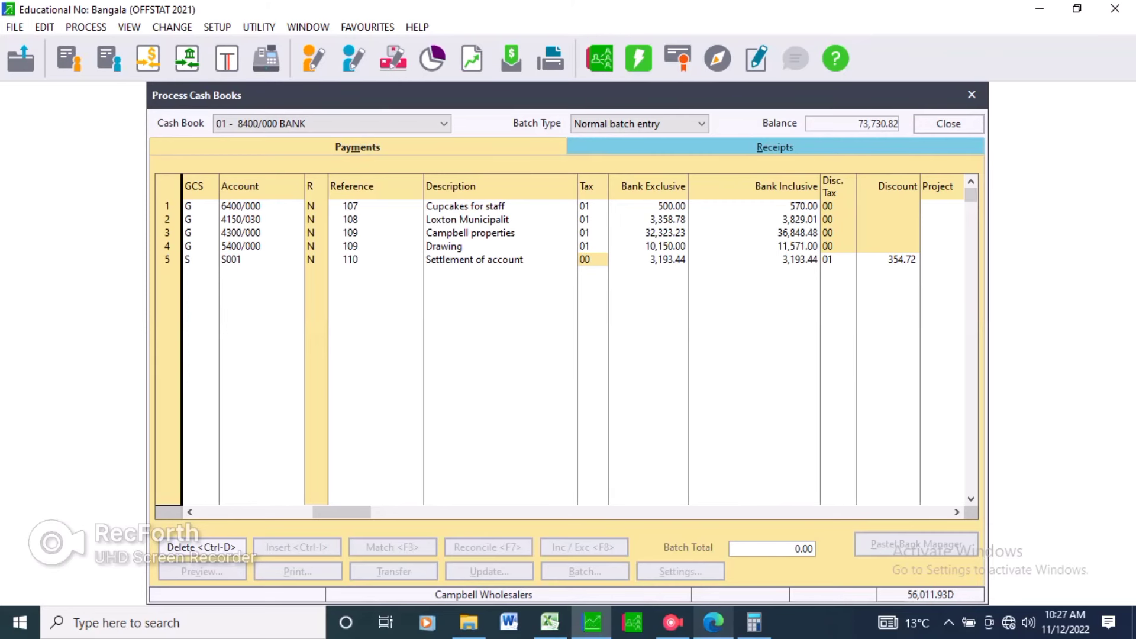
{"action": "left_click", "coordinate": [714, 623]}
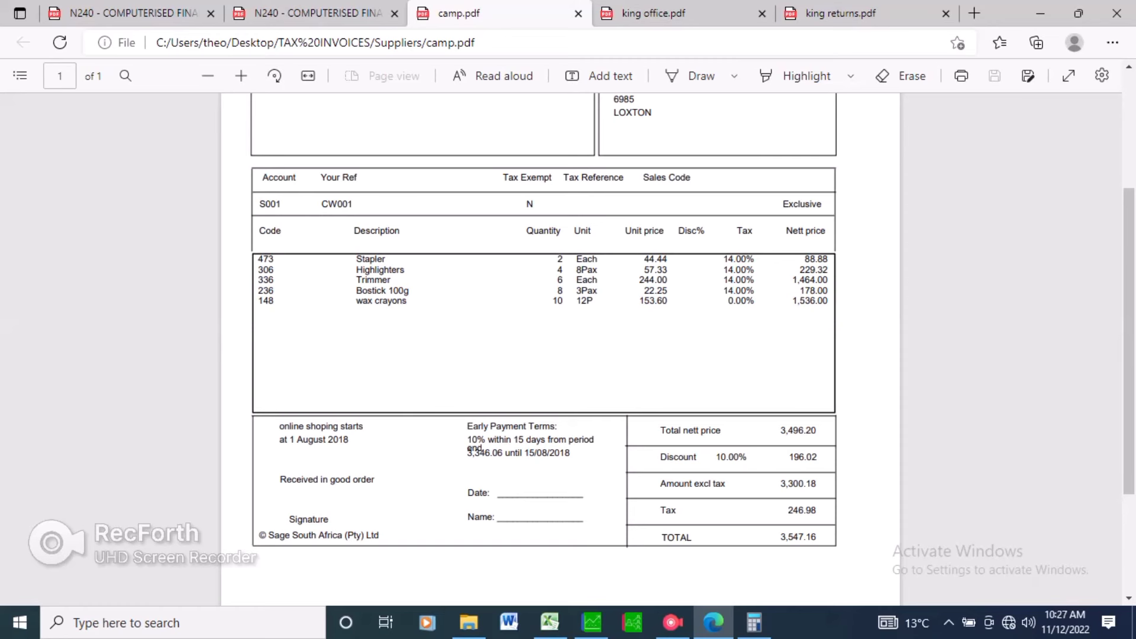
{"action": "left_click", "coordinate": [592, 623]}
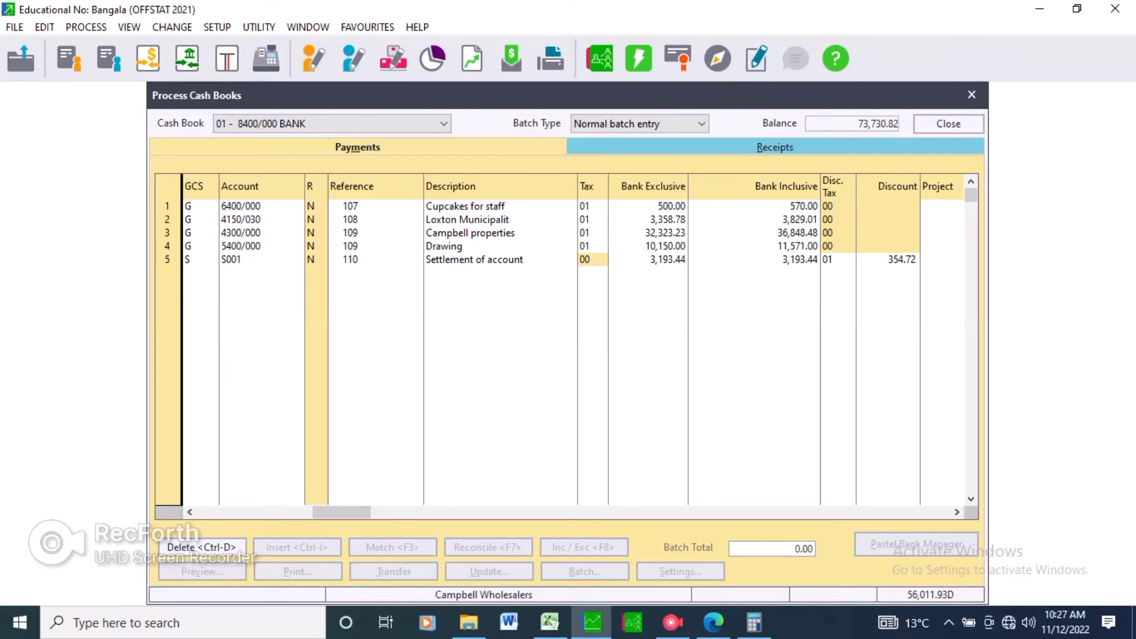
{"action": "key", "text": "Return"}
{"action": "key", "text": "Return"}
{"action": "key", "text": "Return"}
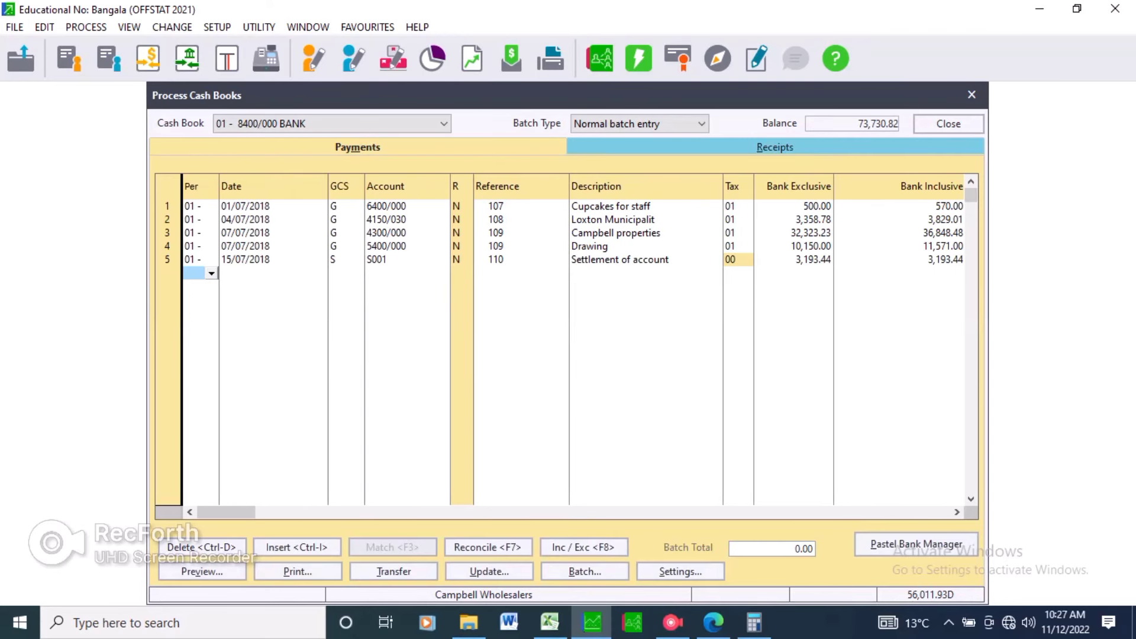
{"action": "key", "text": "Return"}
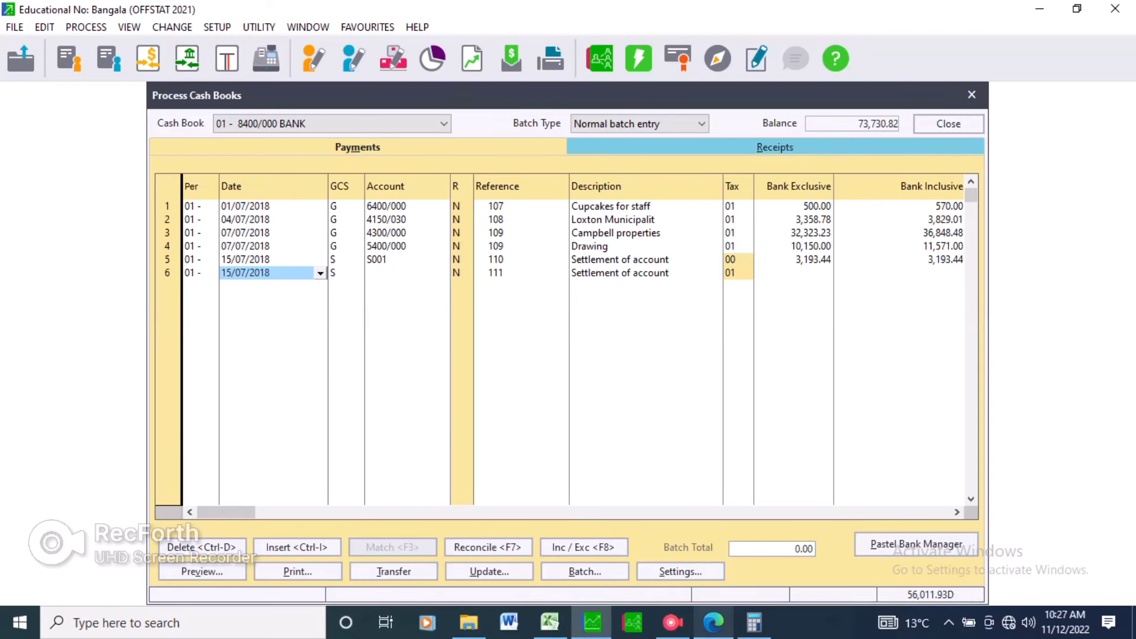
Return to the question paper and scroll through the next page to review the bank statement.
{"action": "left_click", "coordinate": [713, 623]}
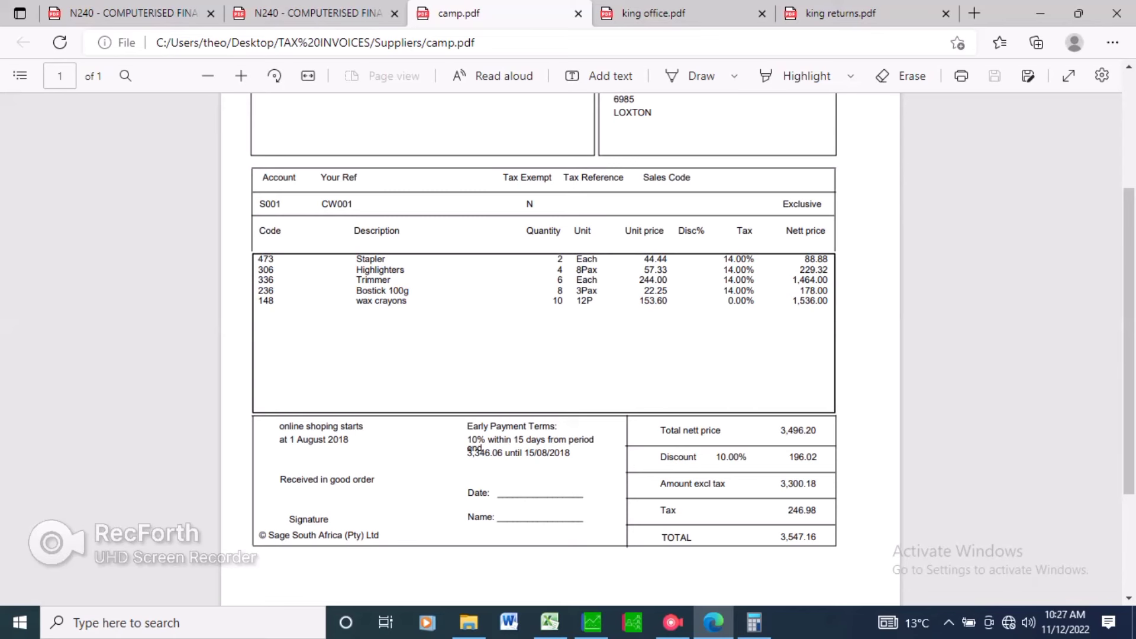
{"action": "left_click", "coordinate": [317, 13]}
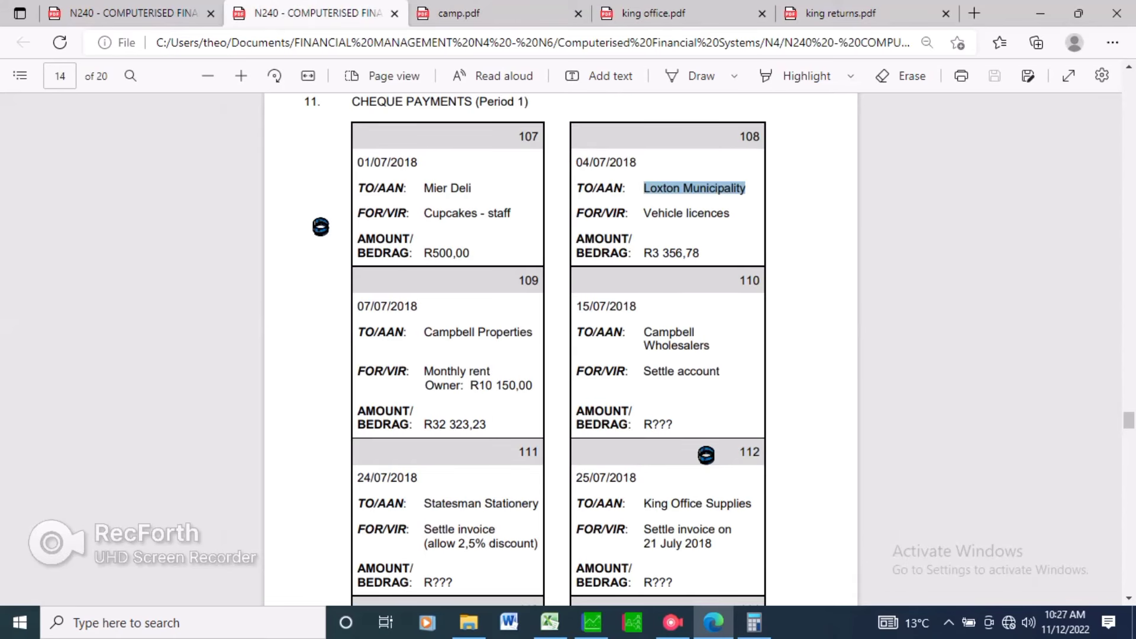
{"action": "scroll", "coordinate": [706, 455], "scroll_direction": "down", "scroll_amount": 3}
{"action": "scroll", "coordinate": [706, 270], "scroll_direction": "down", "scroll_amount": 10}
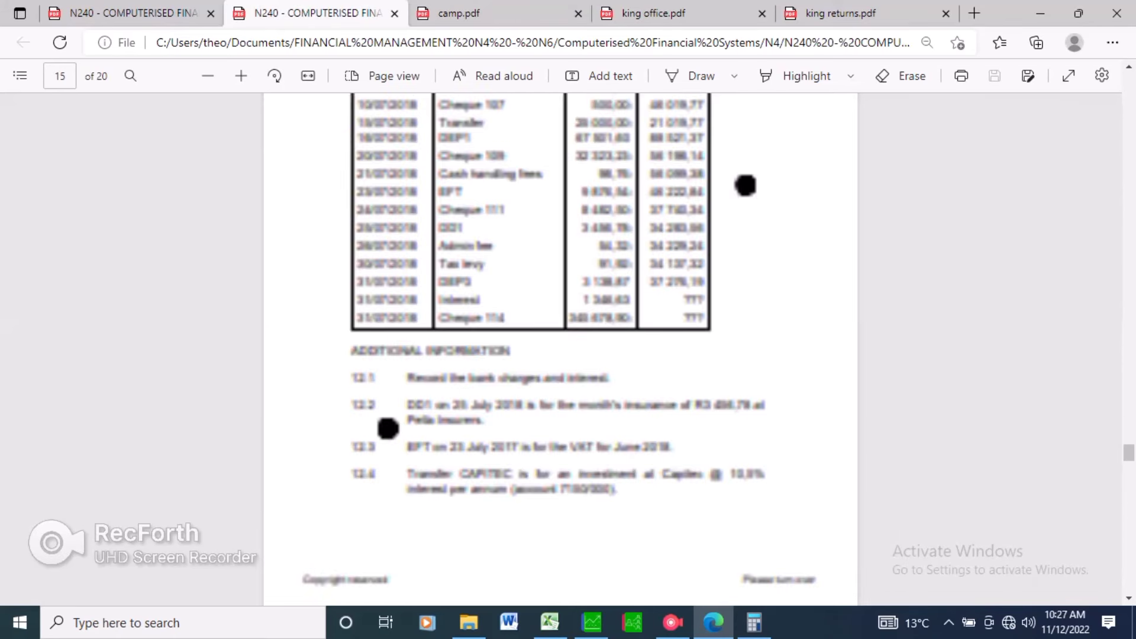
{"action": "scroll", "coordinate": [560, 349], "scroll_direction": "up", "scroll_amount": 1}
{"action": "scroll", "coordinate": [560, 349], "scroll_direction": "up", "scroll_amount": 2}
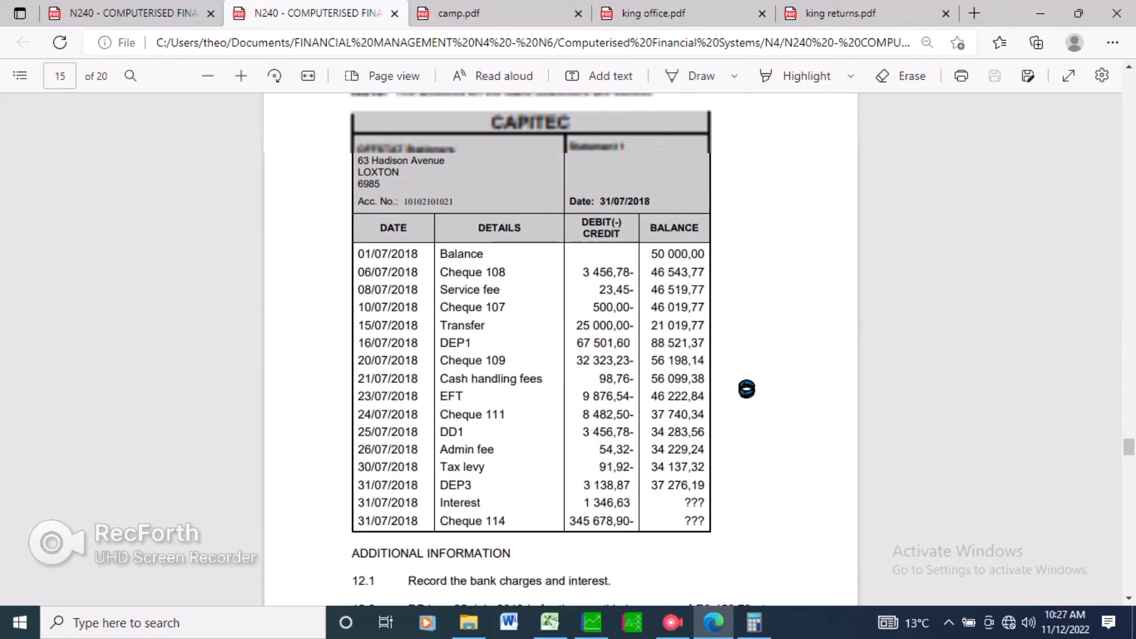
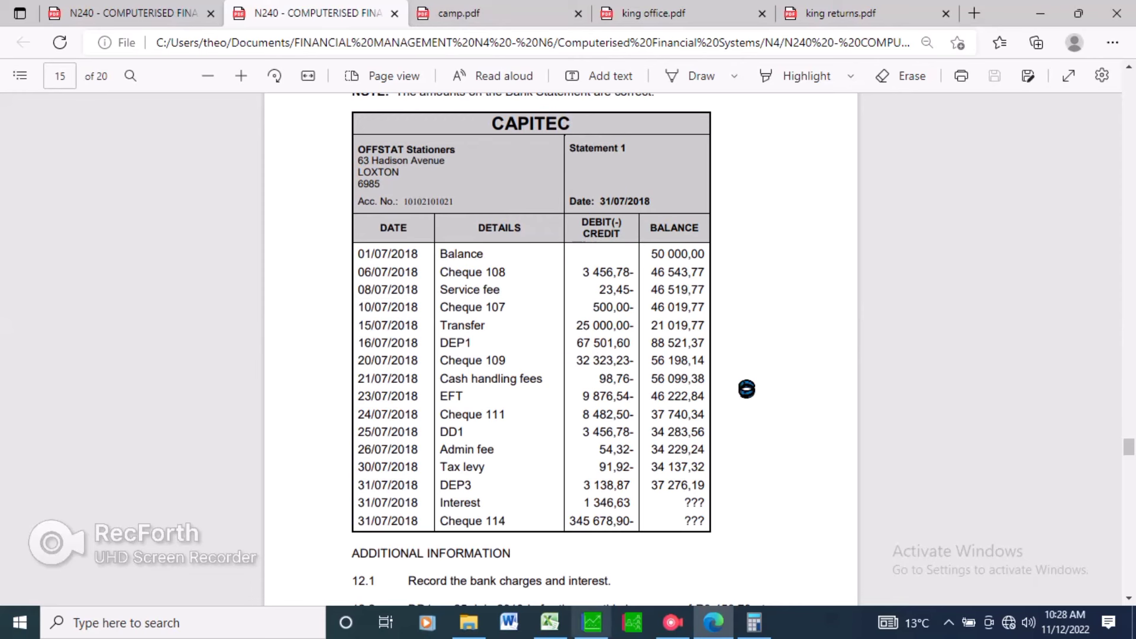
Compare the bank statement with the cash book and set line 6's date to 06/07/2018.
{"action": "left_click", "coordinate": [592, 623]}
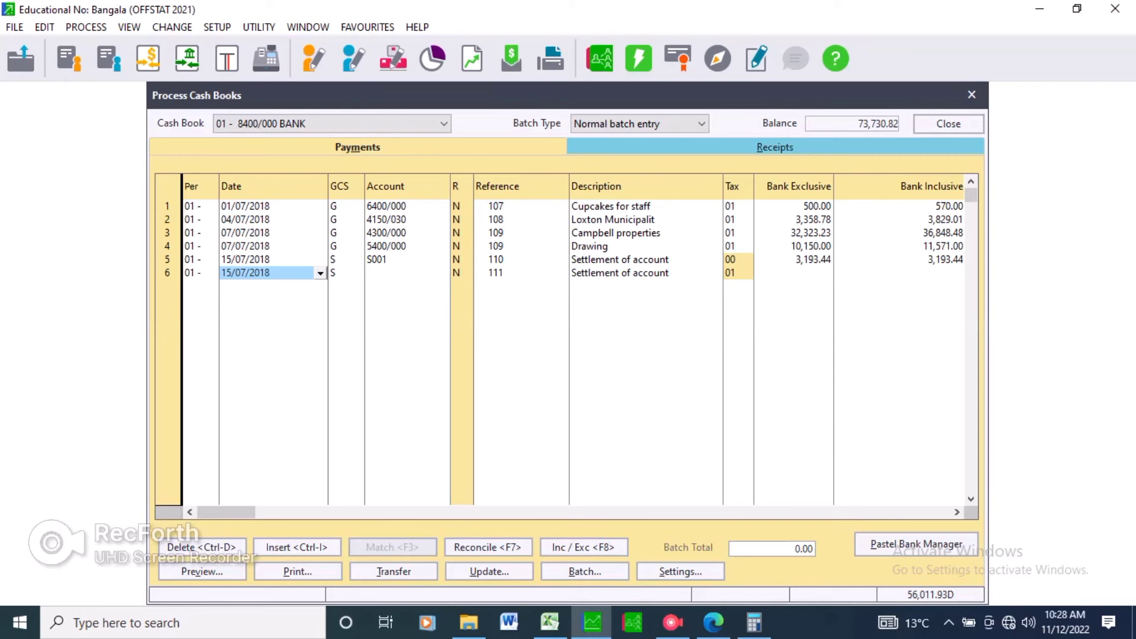
{"action": "key", "text": "alt+Tab"}
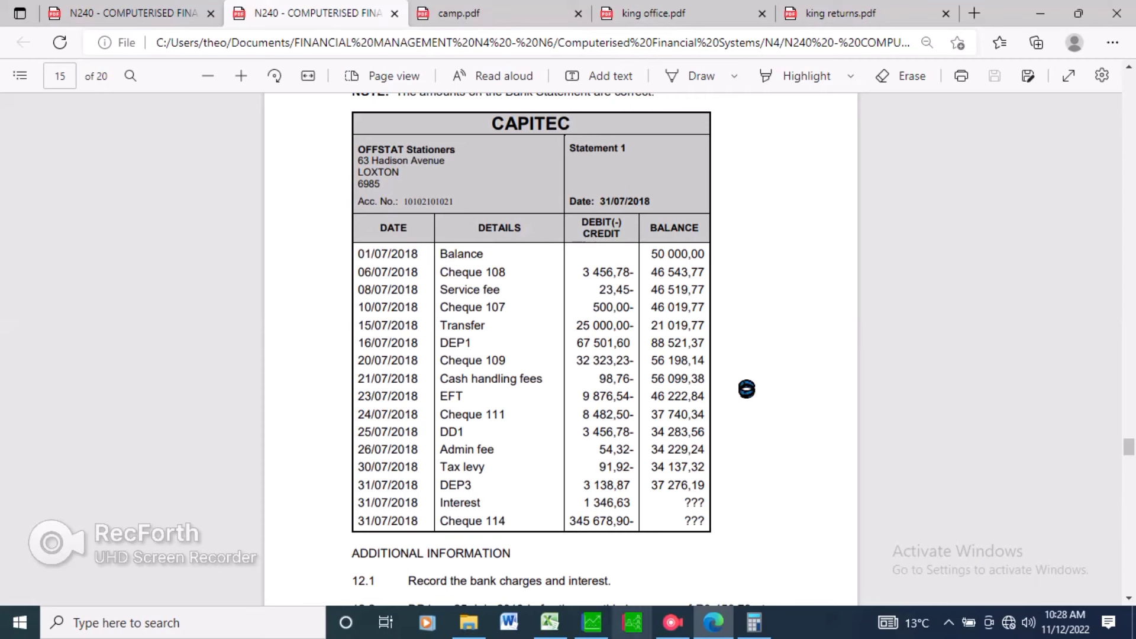
{"action": "key", "text": "alt+Tab"}
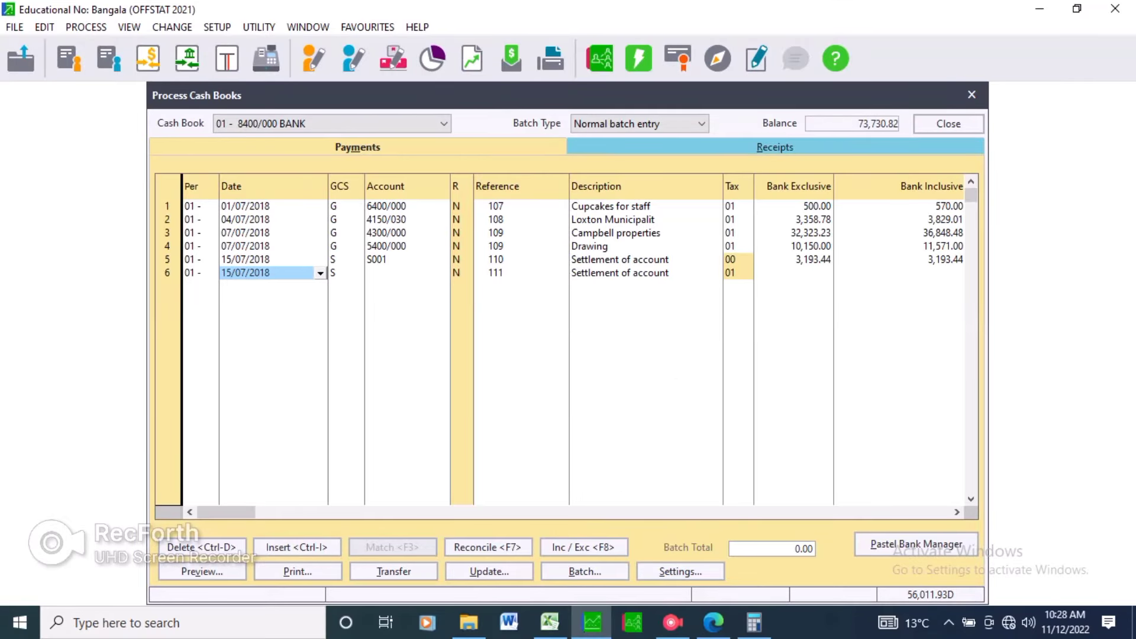
{"action": "key", "text": "alt+Tab"}
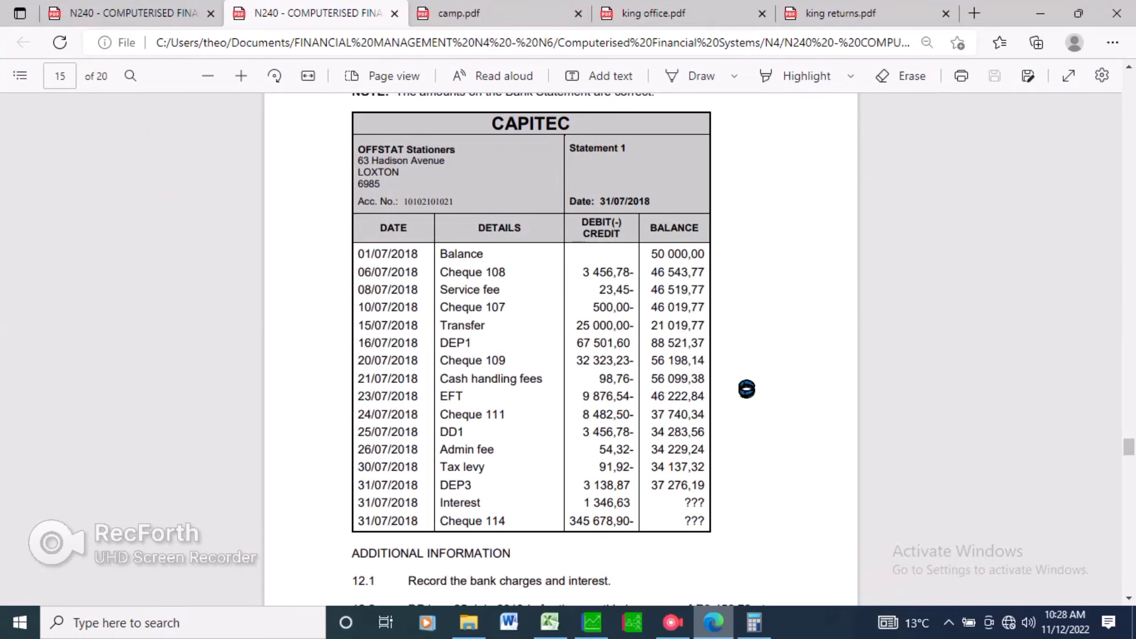
{"action": "key", "text": "alt+Tab"}
{"action": "left_click", "coordinate": [593, 623]}
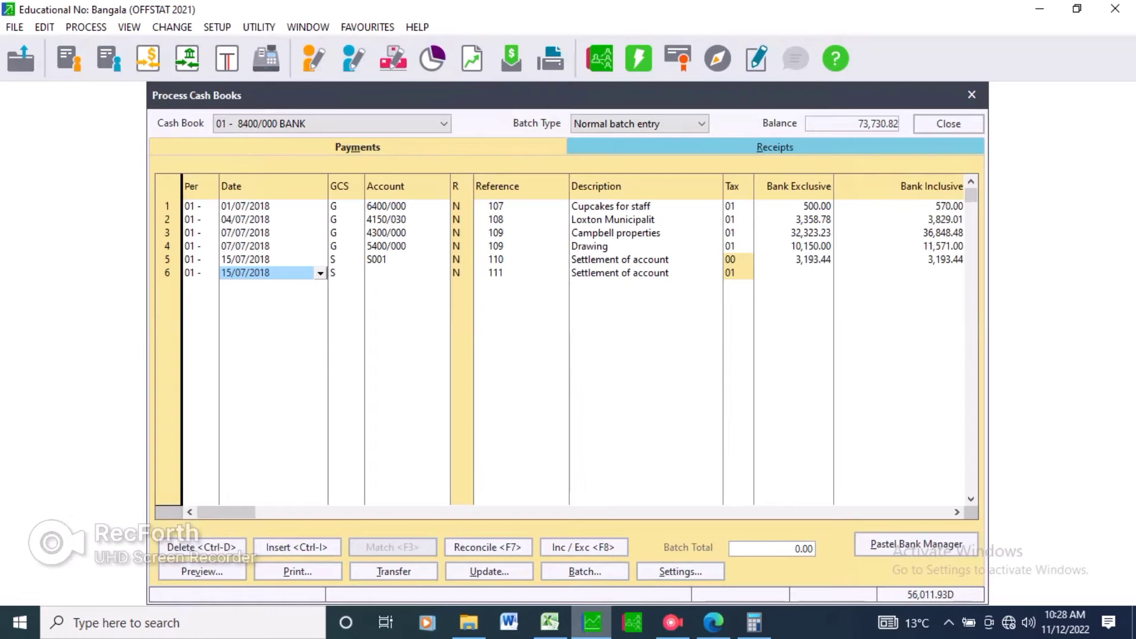
{"action": "mouse_move", "coordinate": [550, 622]}
{"action": "type", "text": "0"}
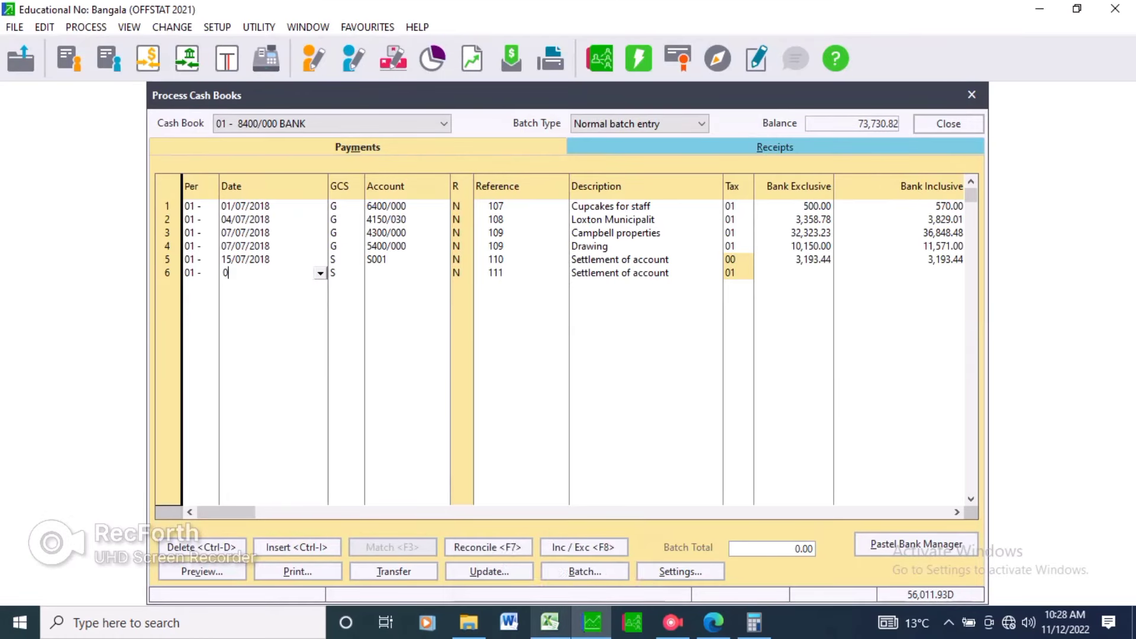
{"action": "type", "text": "6"}
{"action": "key", "text": "Tab"}
{"action": "key", "text": "Tab"}
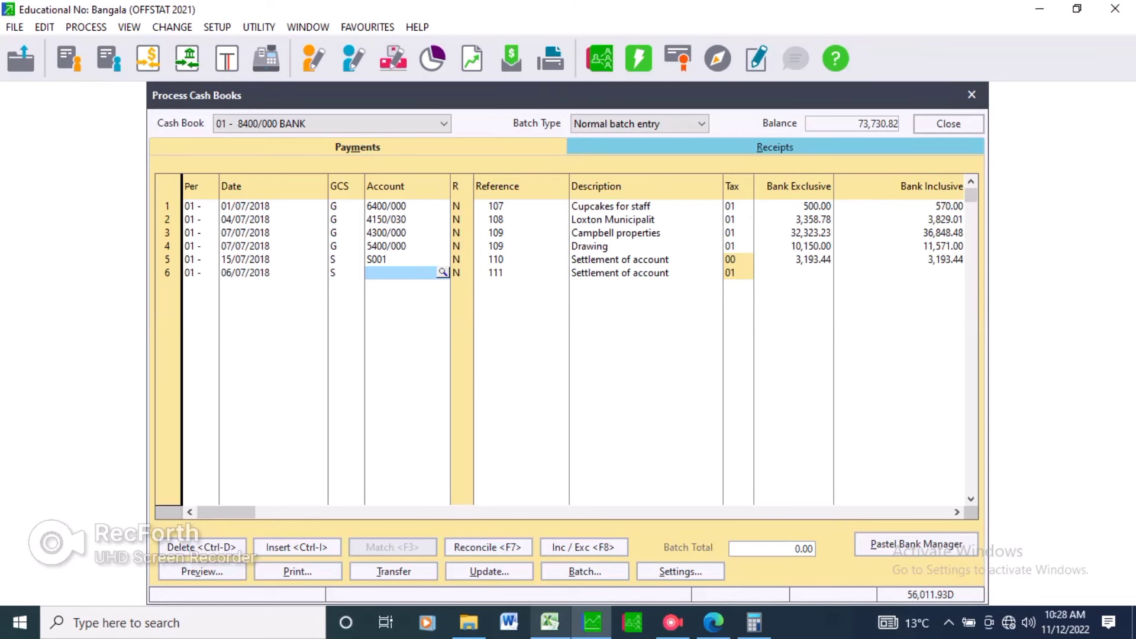
Change line 6 to a general ledger entry and select account 4150/030 Motor Vehicle - Insurance & Licence.
{"action": "key", "text": "shift+Tab"}
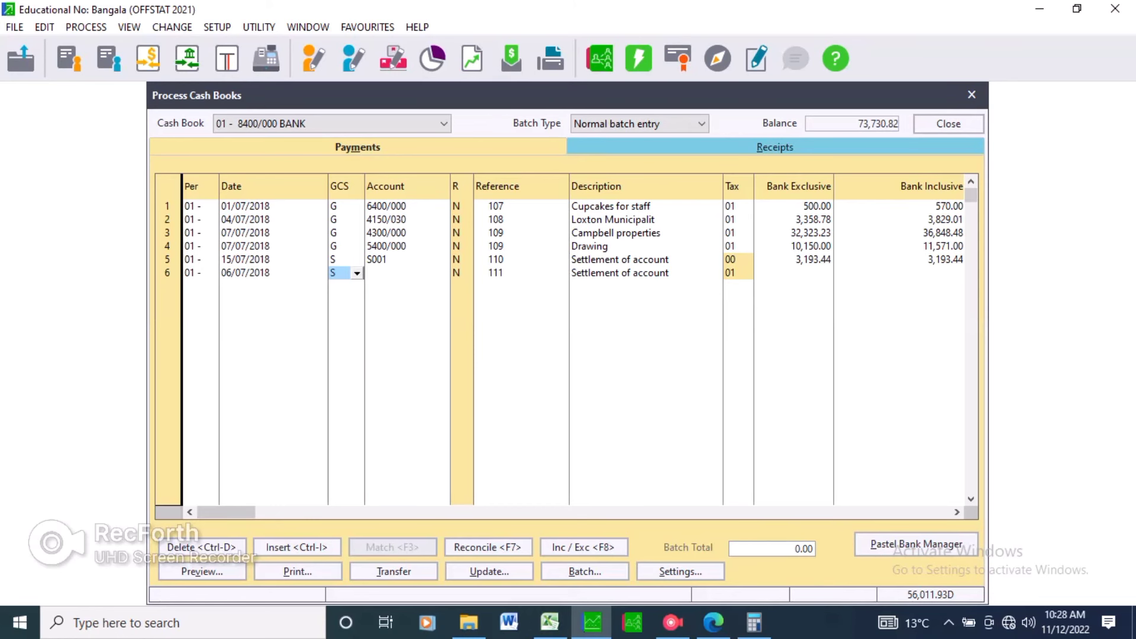
{"action": "key", "text": "alt+Down"}
{"action": "key", "text": "Up"}
{"action": "key", "text": "Return"}
{"action": "type", "text": "s"}
{"action": "key", "text": "Return"}
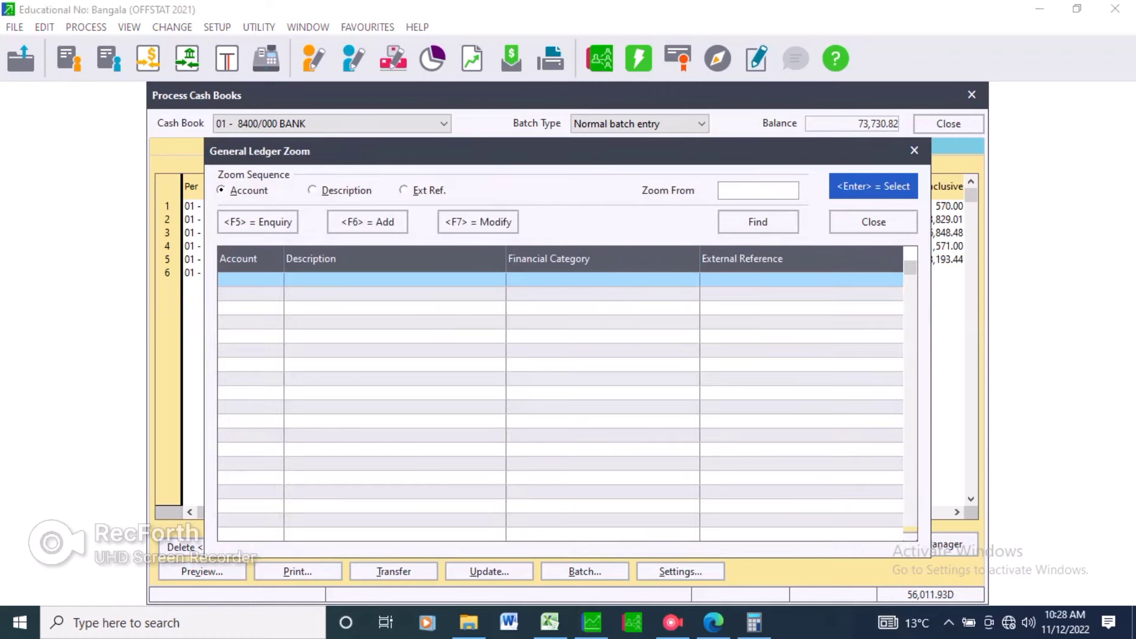
{"action": "key", "text": "Down"}
{"action": "key", "text": "Down"}
{"action": "key", "text": "Down"}
{"action": "key", "text": "Down"}
{"action": "key", "text": "Down"}
{"action": "key", "text": "Down"}
{"action": "key", "text": "Down"}
{"action": "key", "text": "Down"}
{"action": "key", "text": "Down"}
{"action": "key", "text": "Down"}
{"action": "key", "text": "Down"}
{"action": "key", "text": "Down"}
{"action": "key", "text": "Down"}
{"action": "key", "text": "Down"}
{"action": "key", "text": "Down"}
{"action": "key", "text": "Down"}
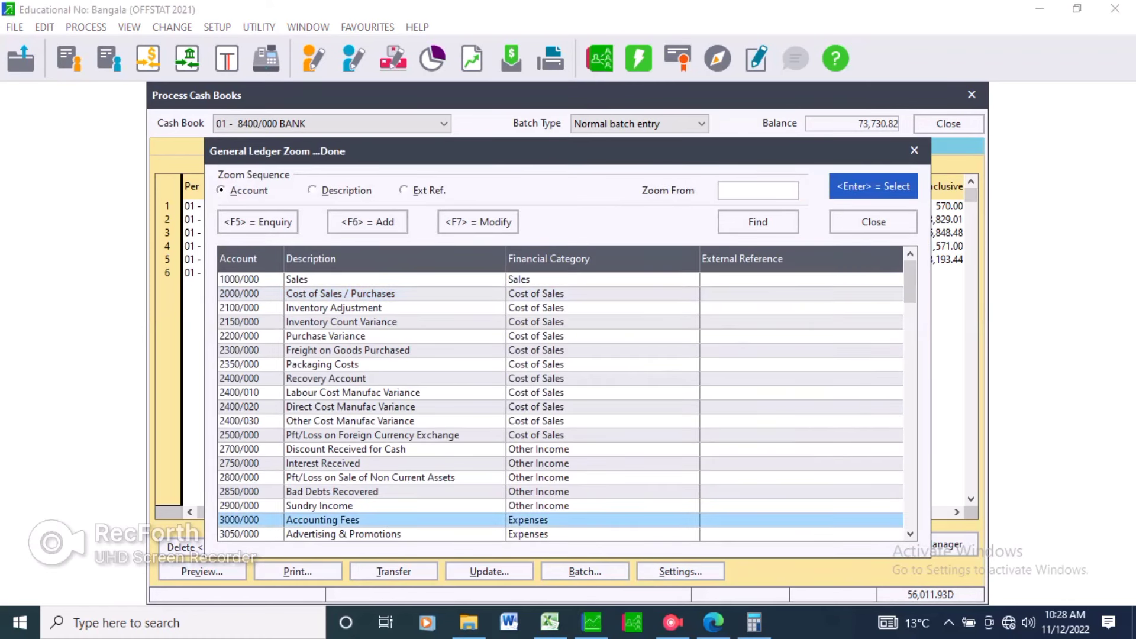
{"action": "key", "text": "Down"}
{"action": "key", "text": "Down"}
{"action": "key", "text": "Down"}
{"action": "key", "text": "Down"}
{"action": "key", "text": "Down"}
{"action": "key", "text": "Down"}
{"action": "key", "text": "Down"}
{"action": "key", "text": "Down"}
{"action": "key", "text": "Down"}
{"action": "key", "text": "Down"}
{"action": "key", "text": "Down"}
{"action": "key", "text": "Down"}
{"action": "key", "text": "Down"}
{"action": "key", "text": "Down"}
{"action": "key", "text": "Down"}
{"action": "key", "text": "Down"}
{"action": "key", "text": "Down"}
{"action": "key", "text": "Down"}
{"action": "key", "text": "Down"}
{"action": "key", "text": "Down"}
{"action": "key", "text": "Down"}
{"action": "key", "text": "Down"}
{"action": "key", "text": "Down"}
{"action": "key", "text": "Up"}
{"action": "key", "text": "Up"}
{"action": "key", "text": "Up"}
{"action": "key", "text": "Up"}
{"action": "key", "text": "Up"}
{"action": "key", "text": "Up"}
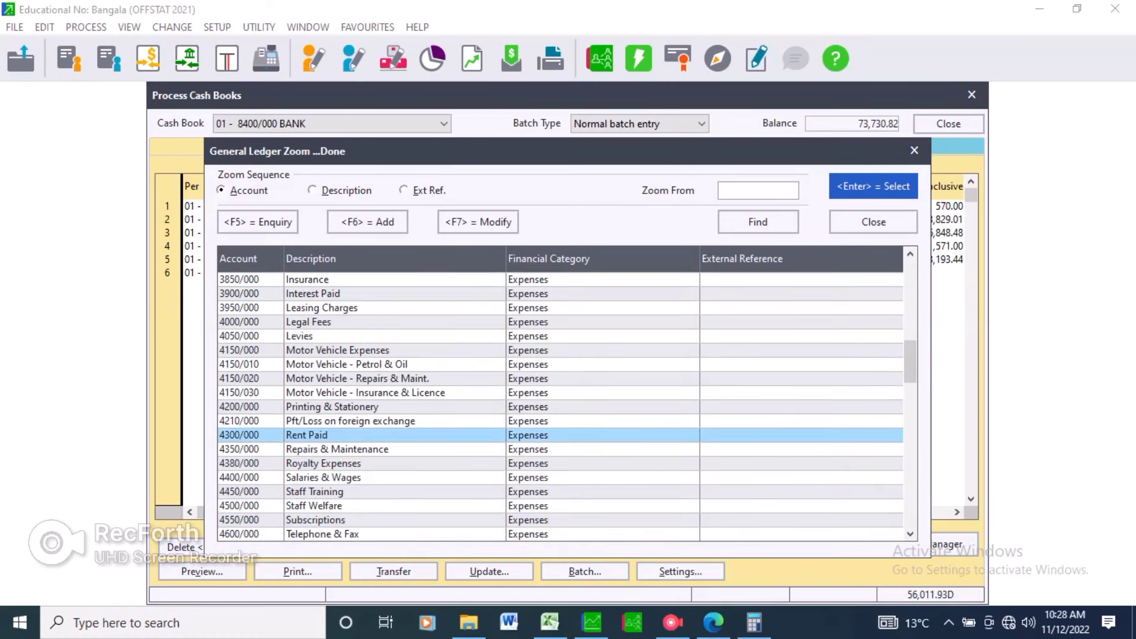
{"action": "key", "text": "Up"}
{"action": "key", "text": "Up"}
{"action": "key", "text": "Up"}
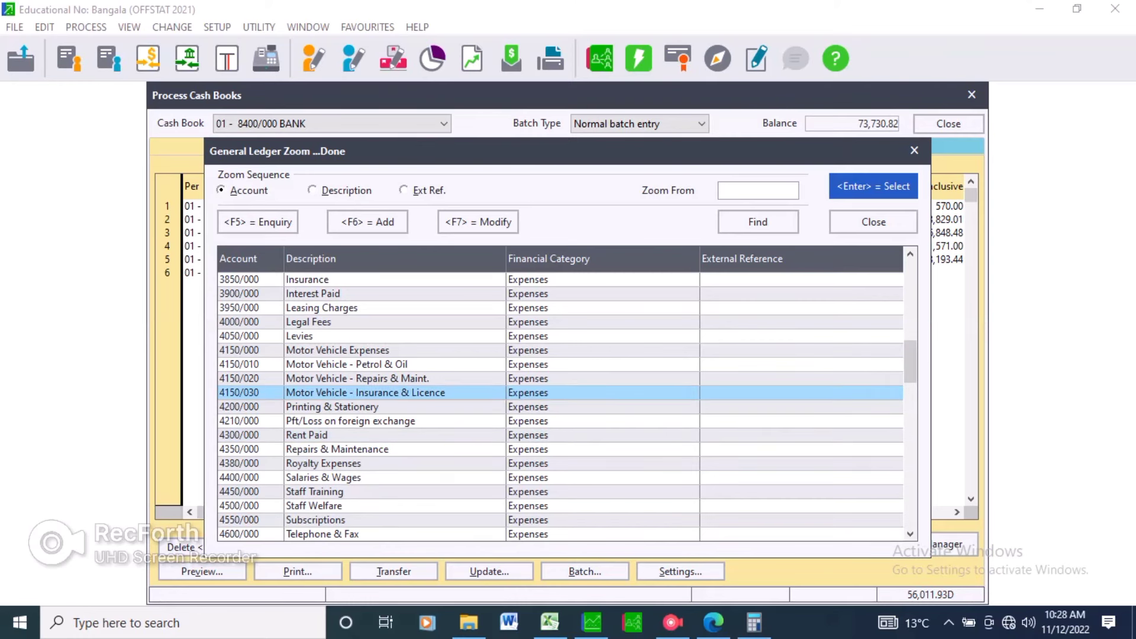
{"action": "key", "text": "Return"}
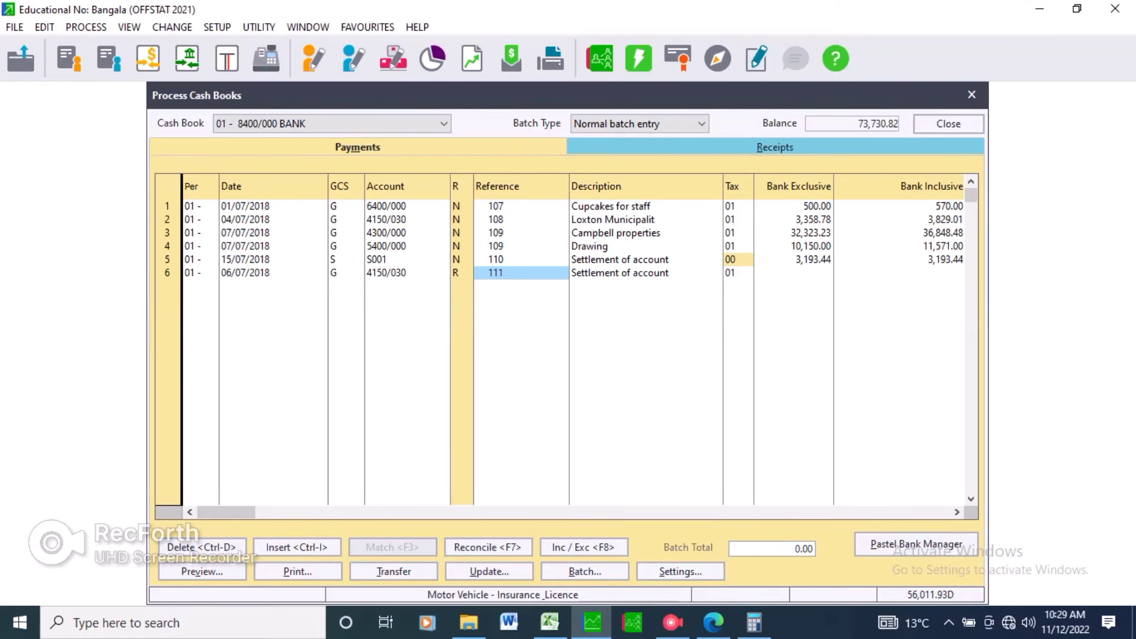
Set line 6's reference to 108 and its description to Loxton Municipality.
{"action": "type", "text": "108"}
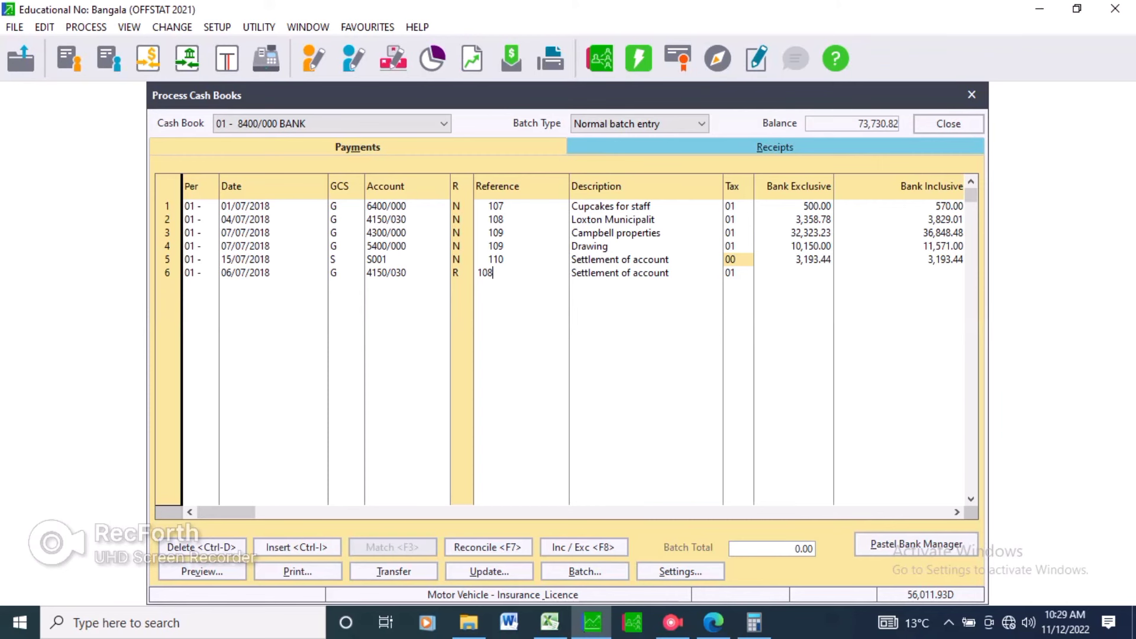
{"action": "key", "text": "Return"}
{"action": "type", "text": "Lox"}
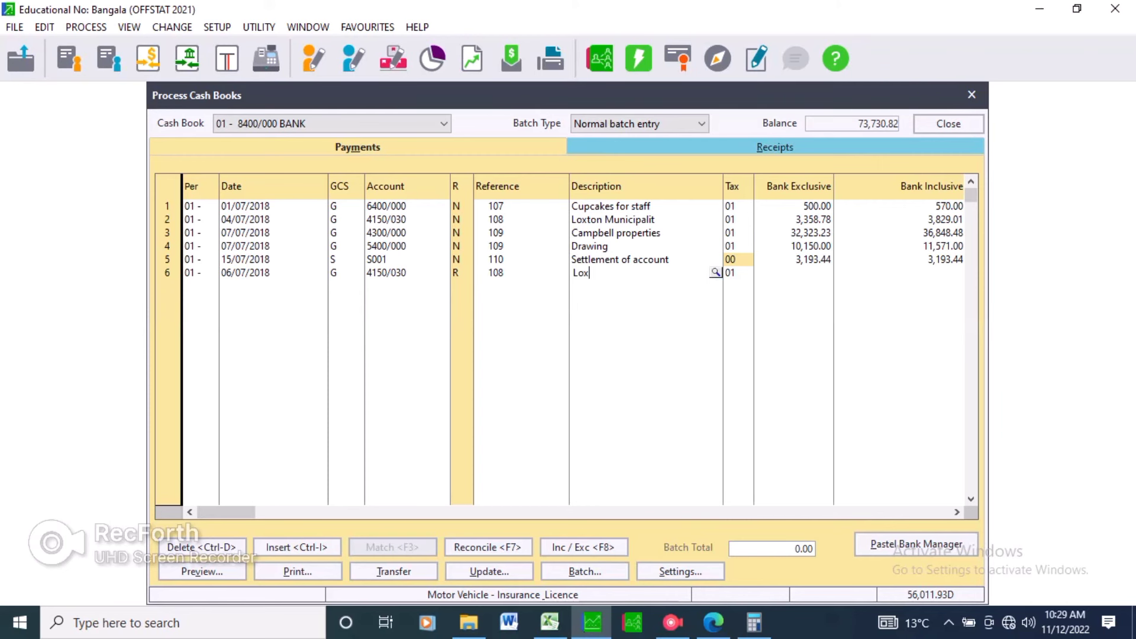
{"action": "type", "text": "ton Municipality"}
{"action": "key", "text": "Tab"}
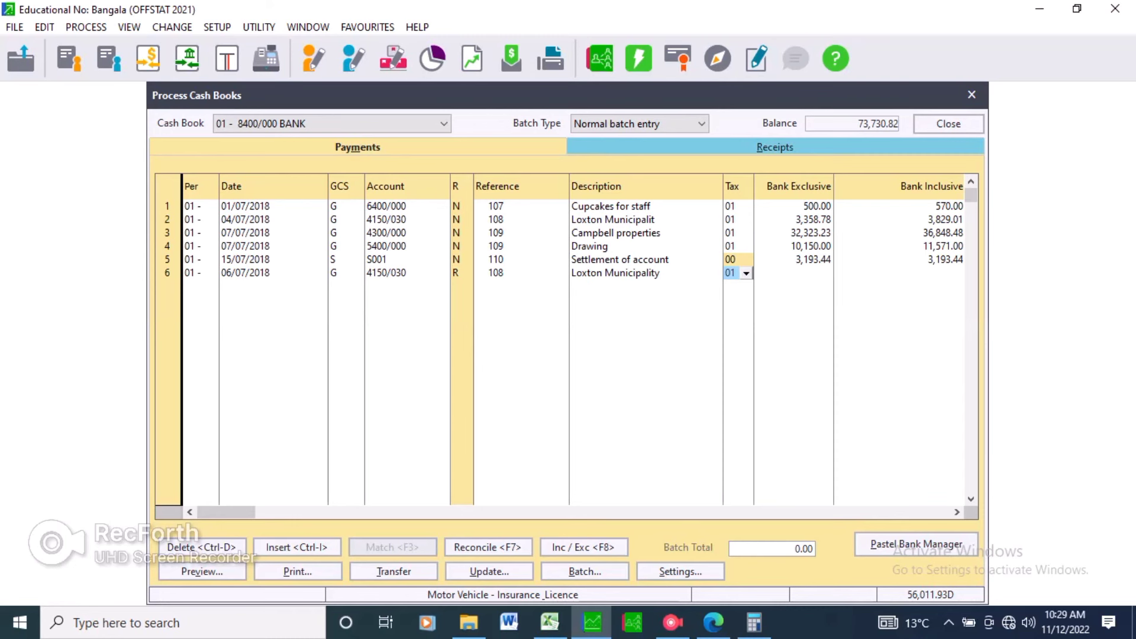
{"action": "key", "text": "Tab"}
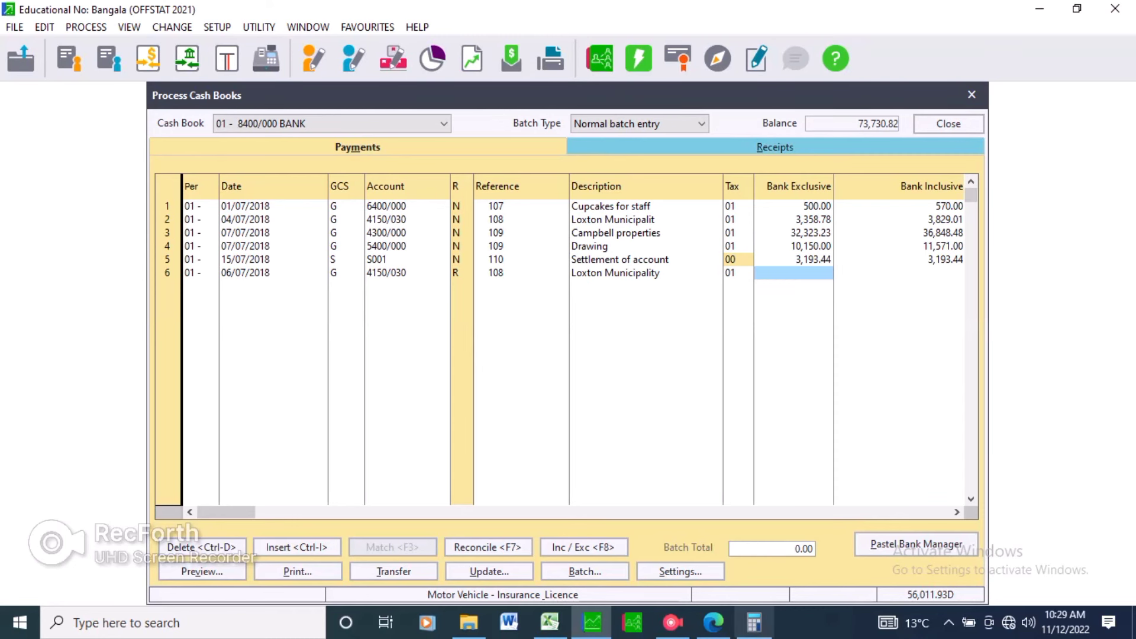
In Calculator, work out 3358.78 minus 3456.78 to find the cheque 108 difference against the bank statement.
{"action": "left_click", "coordinate": [753, 623]}
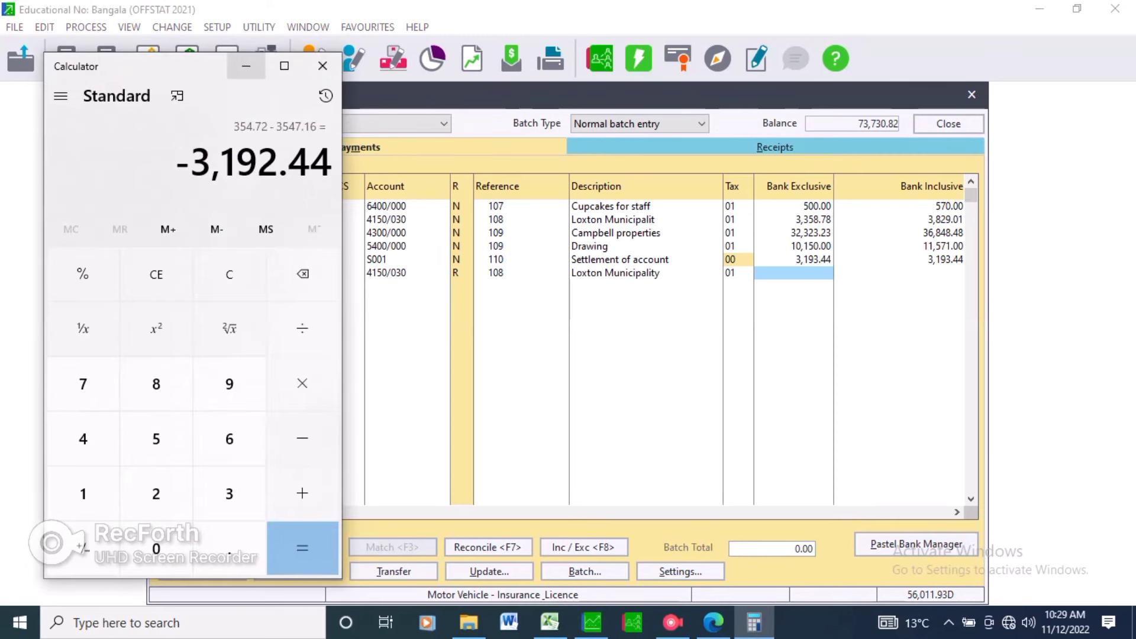
{"action": "left_click", "coordinate": [157, 274]}
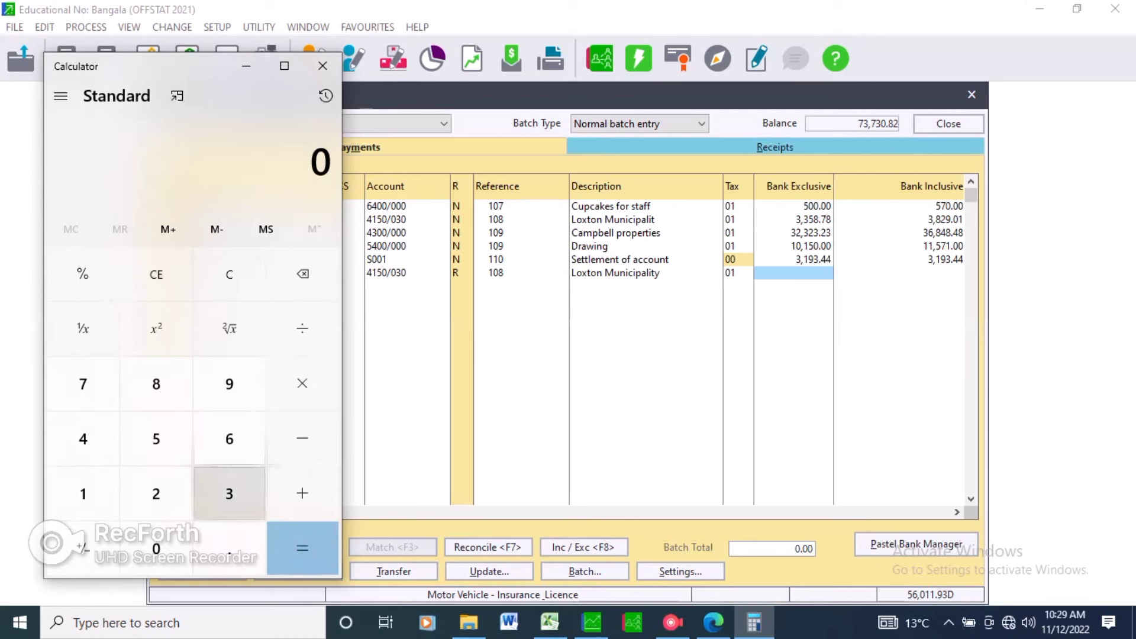
{"action": "left_click", "coordinate": [229, 494]}
{"action": "left_click", "coordinate": [229, 493]}
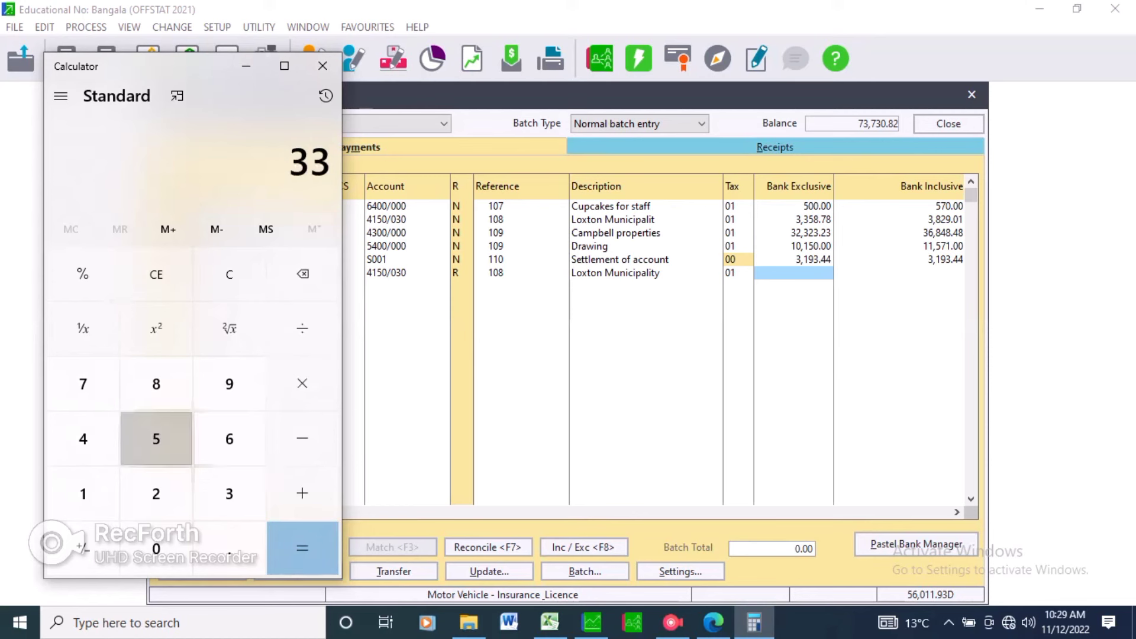
{"action": "left_click", "coordinate": [156, 439]}
{"action": "left_click", "coordinate": [156, 384]}
{"action": "left_click", "coordinate": [229, 549]}
{"action": "left_click", "coordinate": [714, 623]}
{"action": "key", "text": "alt+Tab"}
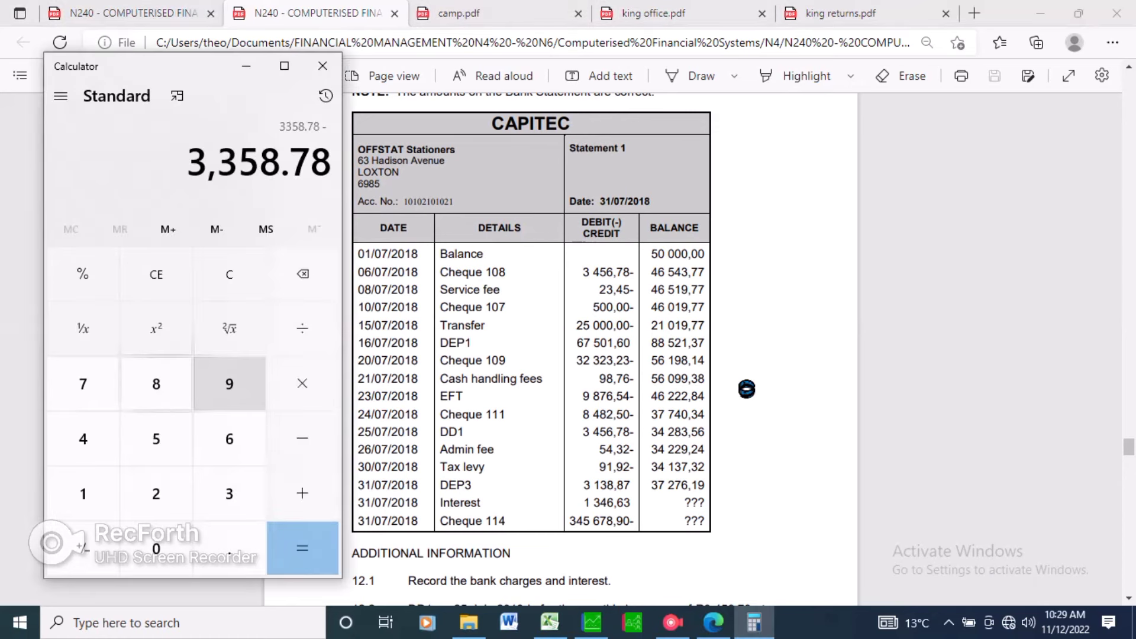
{"action": "left_click", "coordinate": [229, 494]}
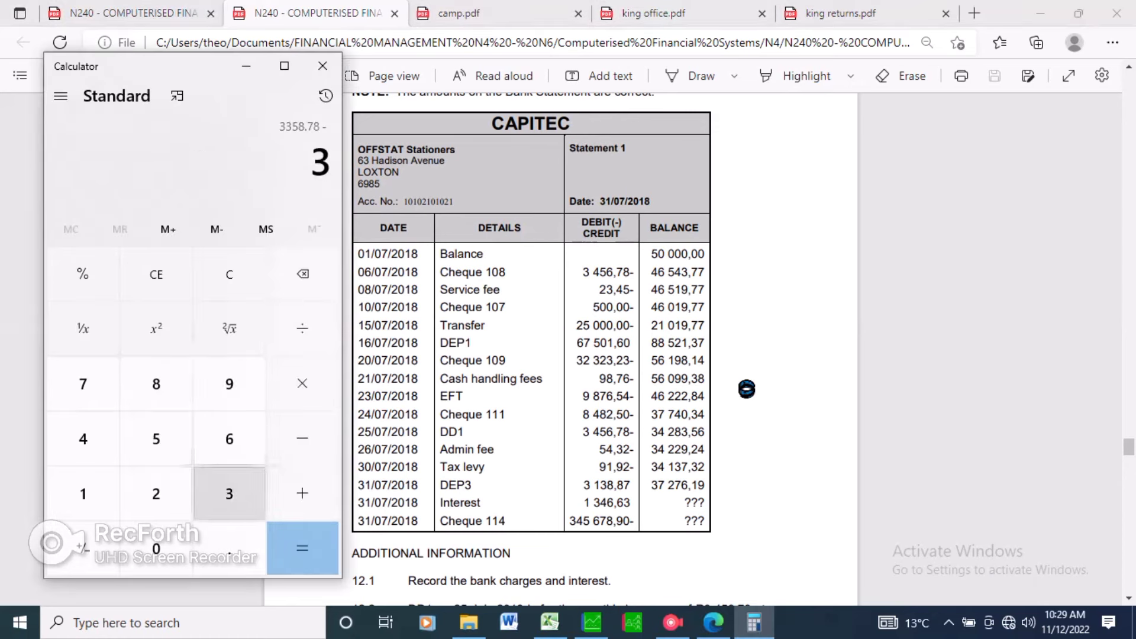
{"action": "left_click", "coordinate": [83, 439]}
{"action": "left_click", "coordinate": [156, 438]}
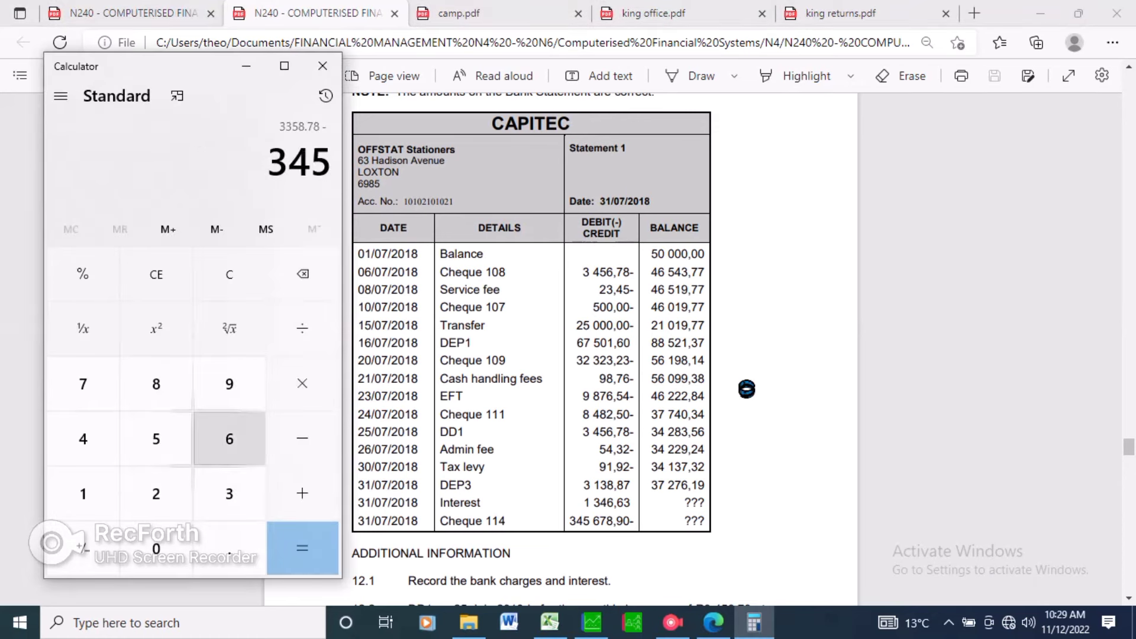
{"action": "left_click", "coordinate": [229, 438]}
{"action": "left_click", "coordinate": [229, 548]}
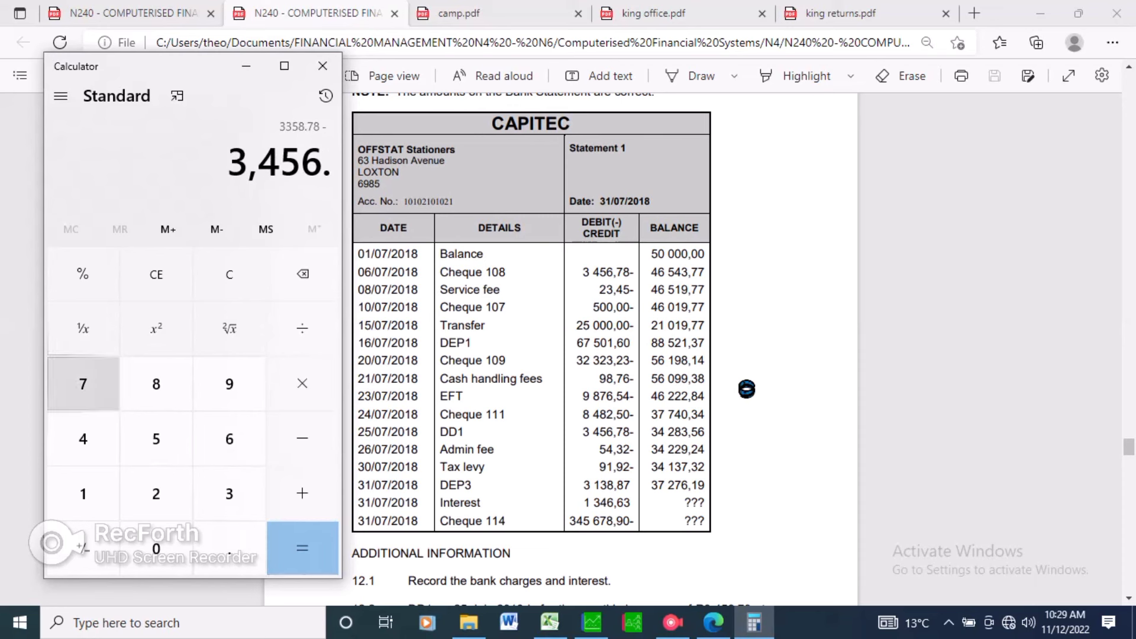
{"action": "left_click", "coordinate": [83, 384]}
{"action": "left_click", "coordinate": [157, 384]}
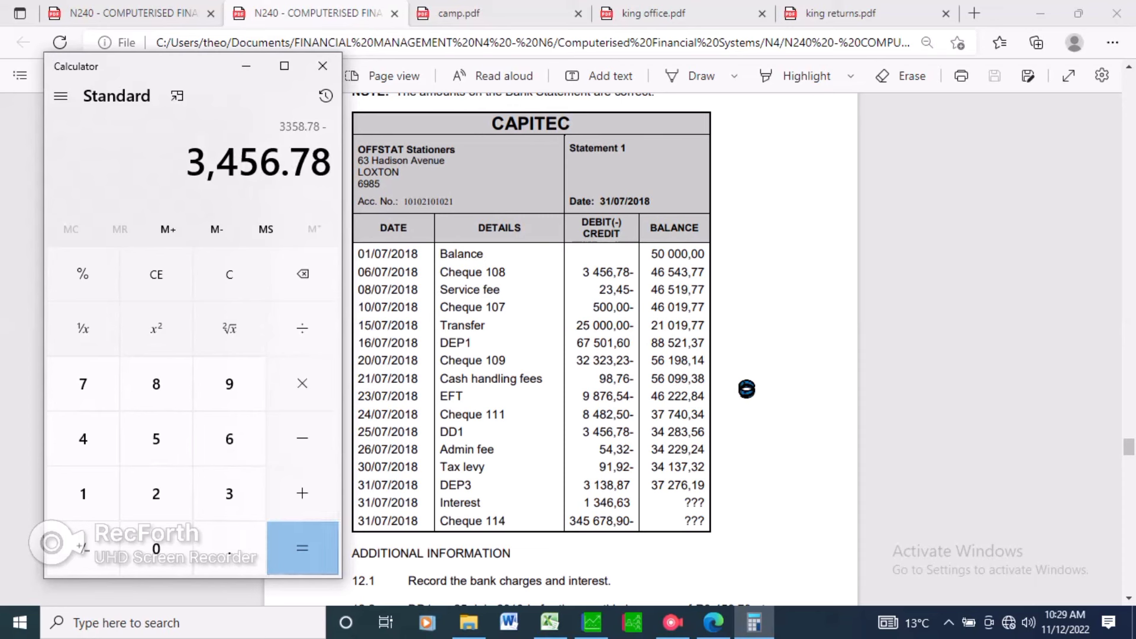
{"action": "left_click", "coordinate": [303, 548]}
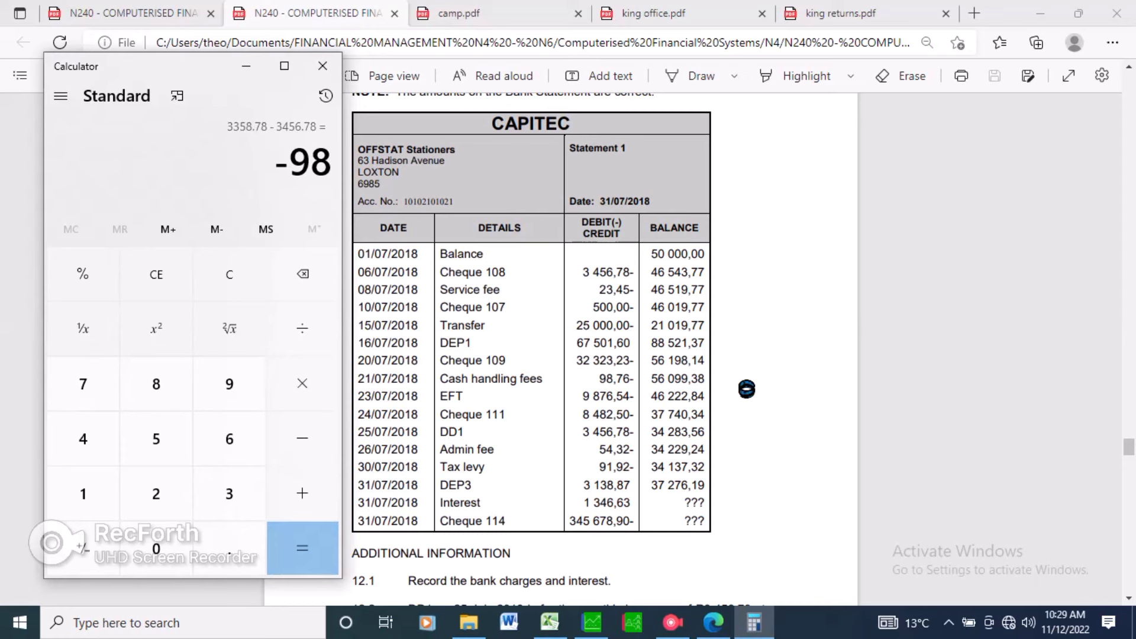
{"action": "key", "text": "alt+Tab"}
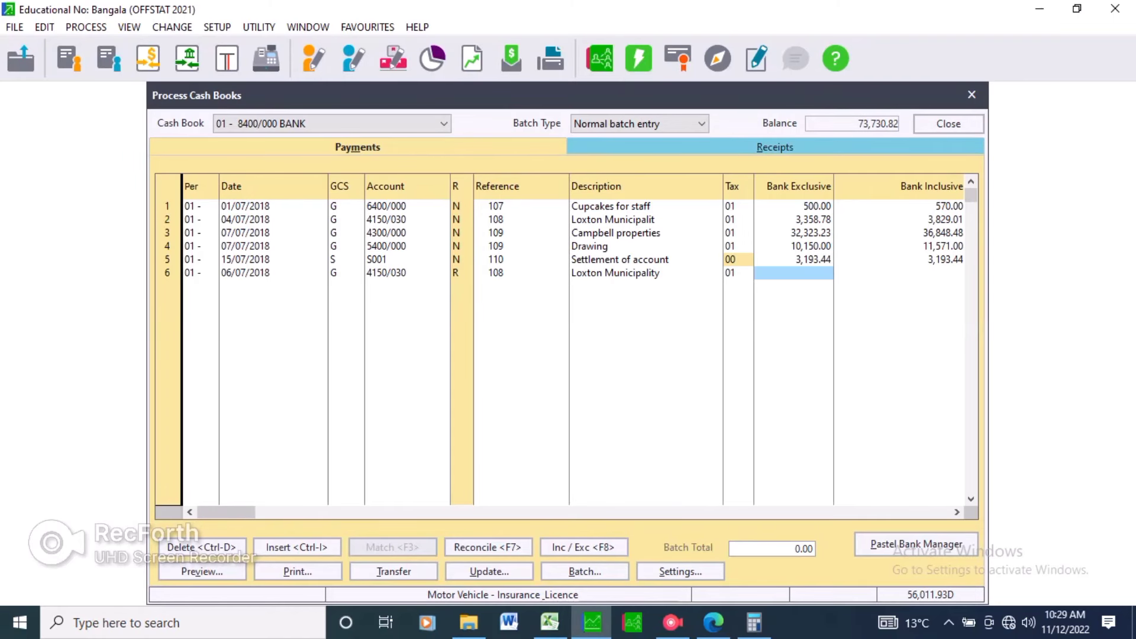
Enter 98 as the bank exclusive amount for line 6 and complete the line.
{"action": "type", "text": "98"}
{"action": "key", "text": "Return"}
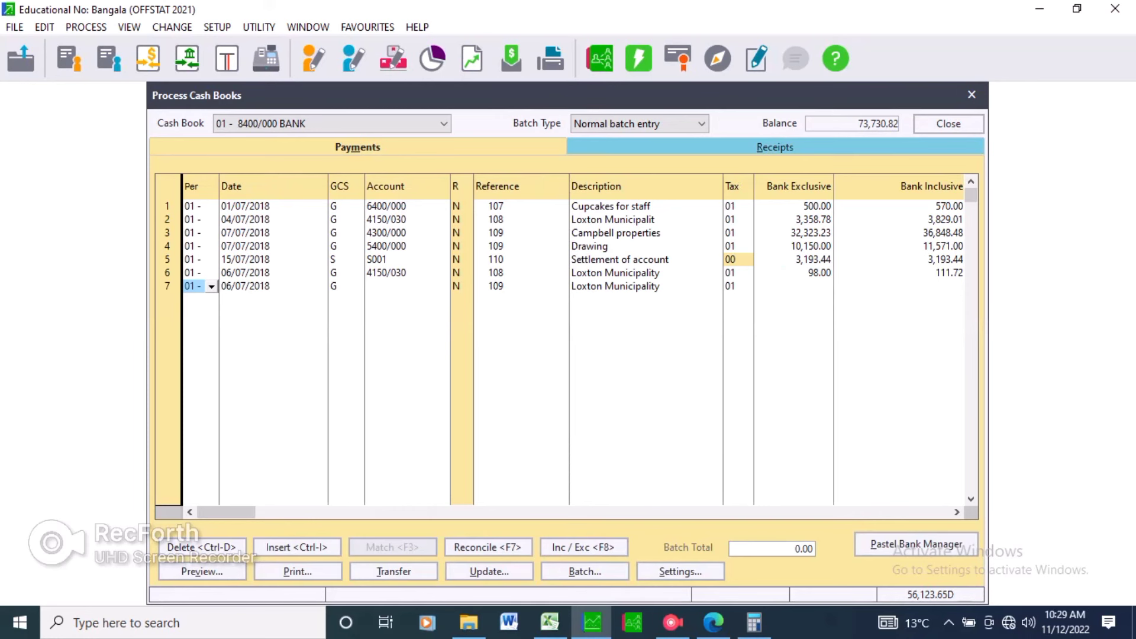
{"action": "key", "text": "Return"}
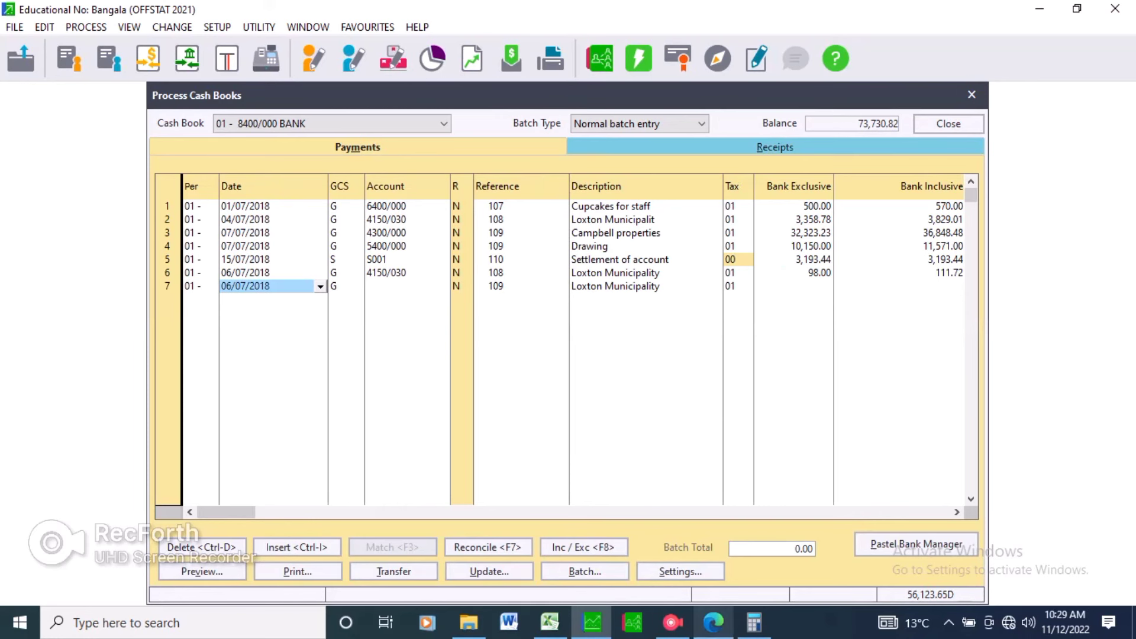
Set line 7's date to 08/07/2018 and select general ledger account 3200/000 Bank Charges.
{"action": "left_click", "coordinate": [714, 623]}
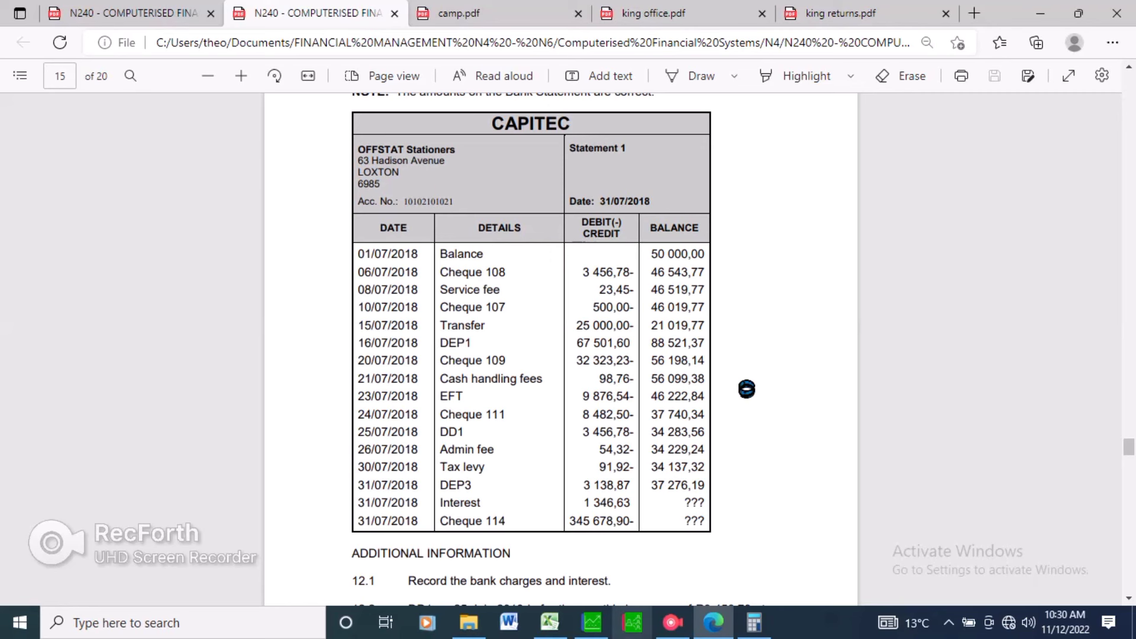
{"action": "left_click", "coordinate": [592, 622]}
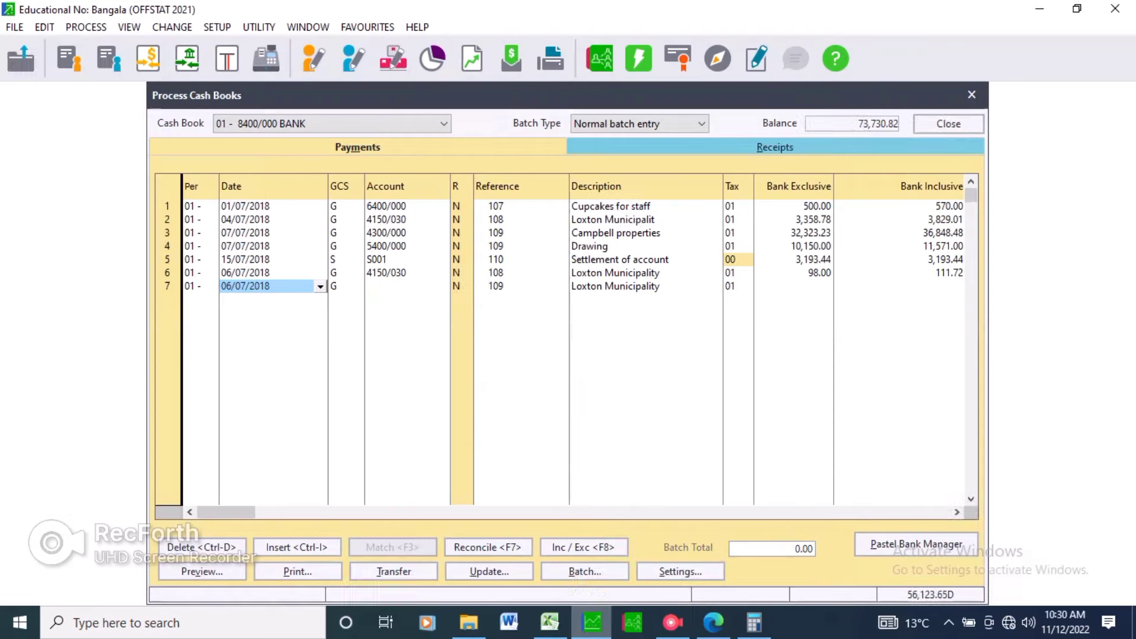
{"action": "type", "text": "08/07"}
{"action": "key", "text": "Tab"}
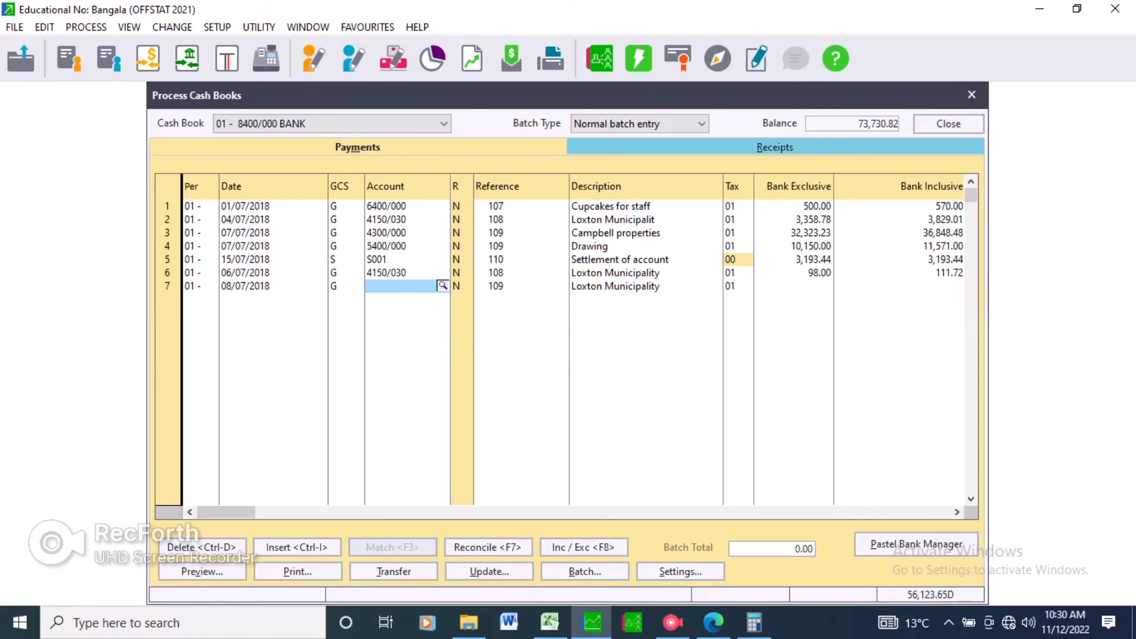
{"action": "key", "text": "Return"}
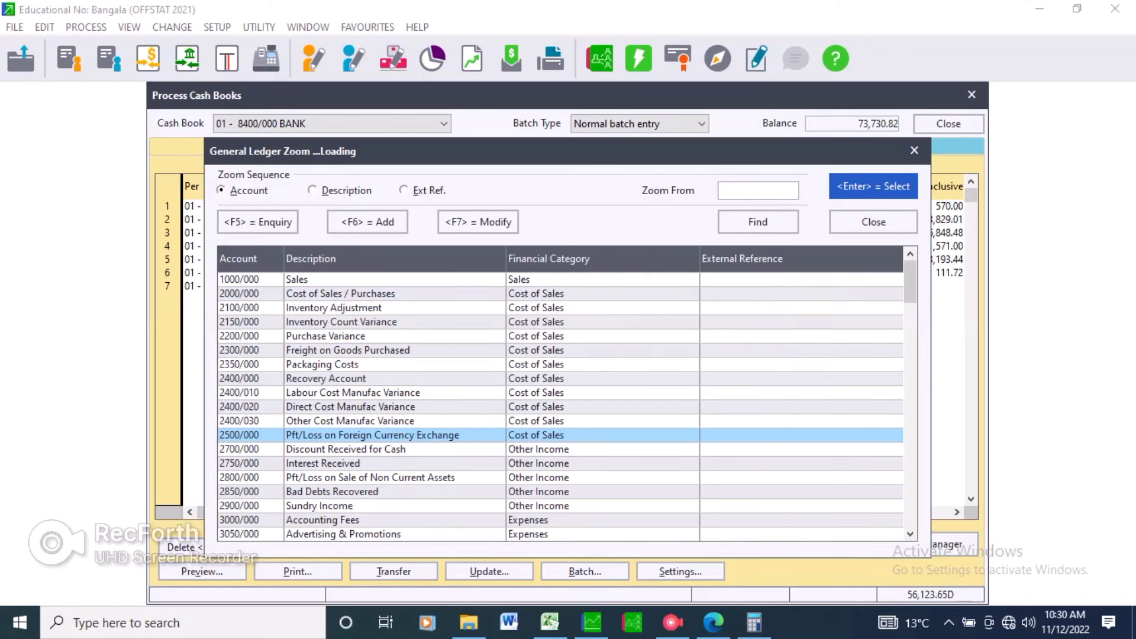
{"action": "key", "text": "Down"}
{"action": "key", "text": "Down"}
{"action": "key", "text": "Down"}
{"action": "key", "text": "Down"}
{"action": "key", "text": "Down"}
{"action": "key", "text": "Down"}
{"action": "key", "text": "Down"}
{"action": "key", "text": "Down"}
{"action": "key", "text": "Down"}
{"action": "key", "text": "Down"}
{"action": "key", "text": "Down"}
{"action": "key", "text": "Down"}
{"action": "key", "text": "Down"}
{"action": "key", "text": "Down"}
{"action": "key", "text": "Down"}
{"action": "key", "text": "Down"}
{"action": "scroll", "coordinate": [560, 407], "scroll_direction": "down", "scroll_amount": 1}
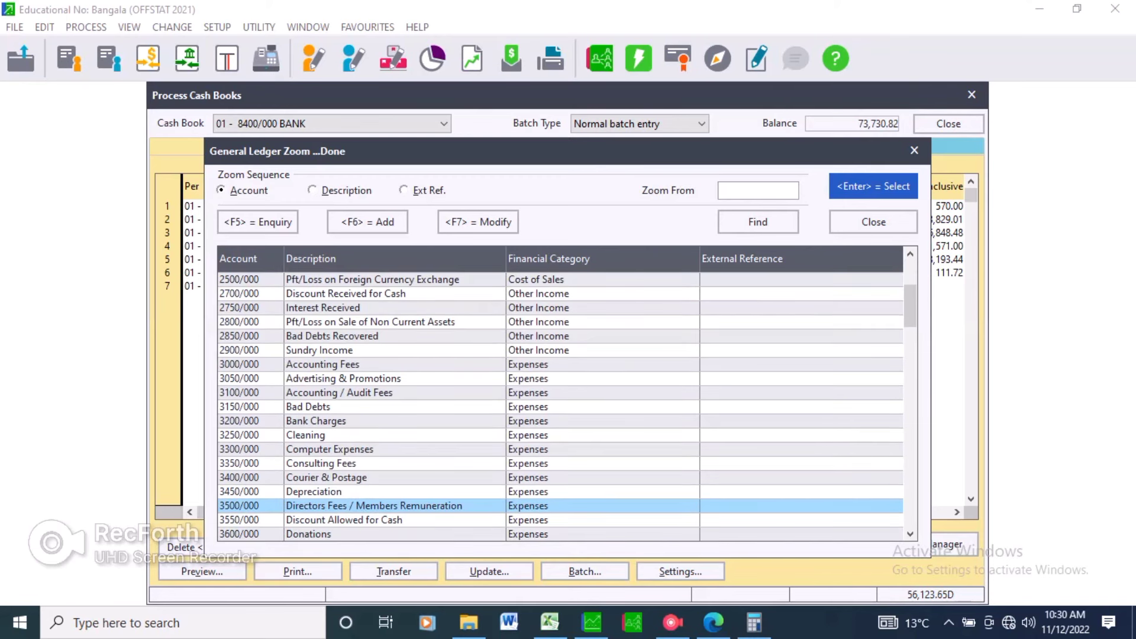
{"action": "left_click", "coordinate": [316, 421]}
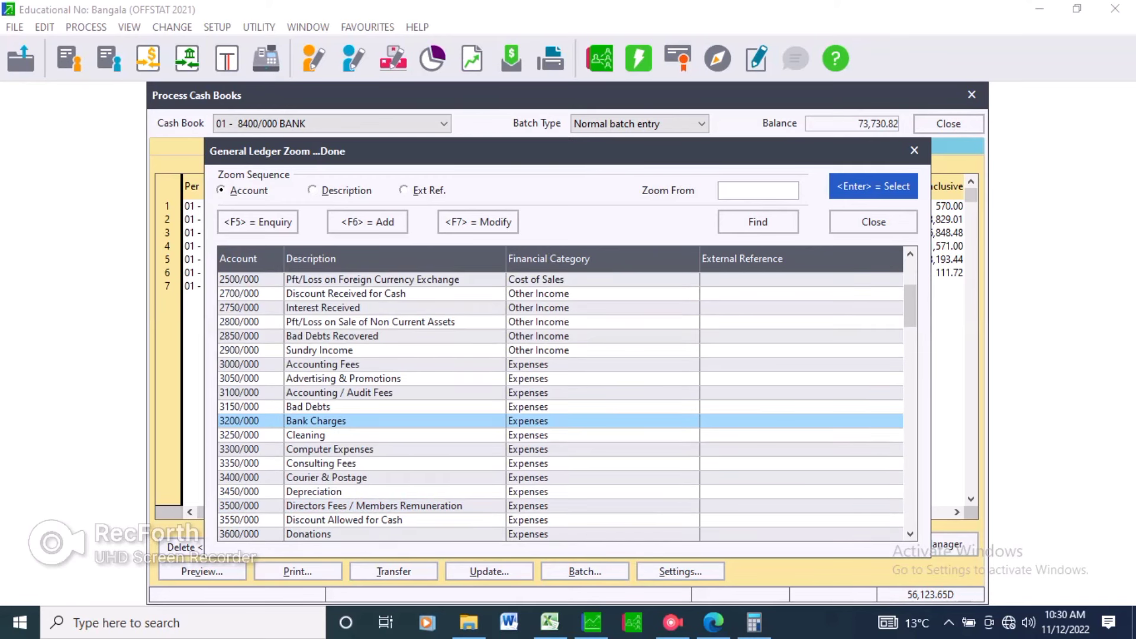
{"action": "key", "text": "Return"}
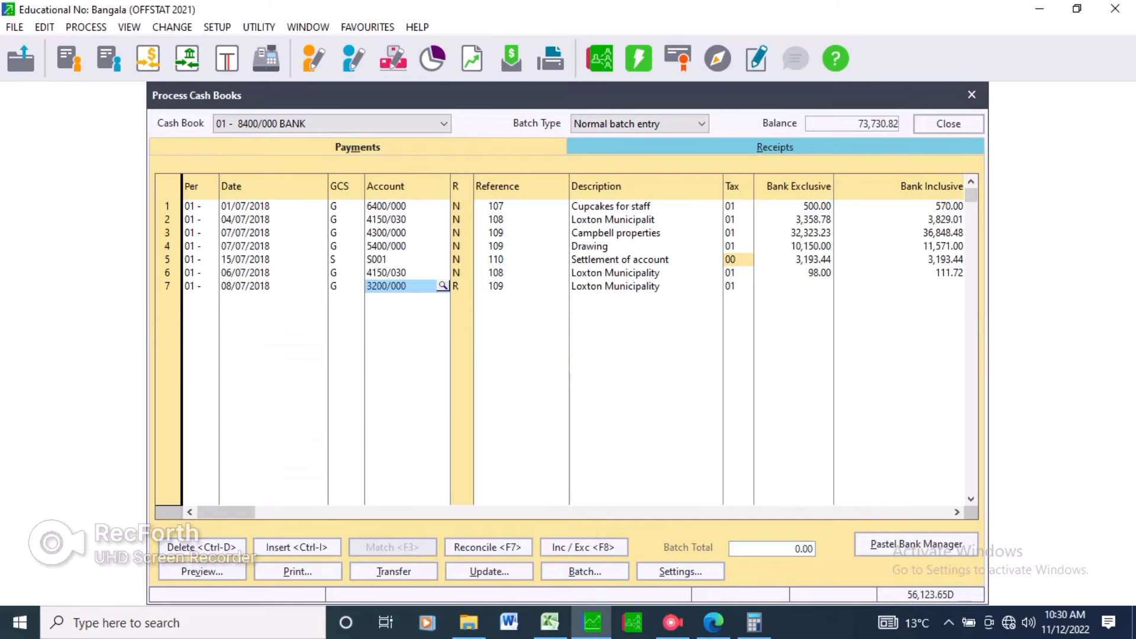
Set line 7's description to Service fee.
{"action": "left_click", "coordinate": [615, 286]}
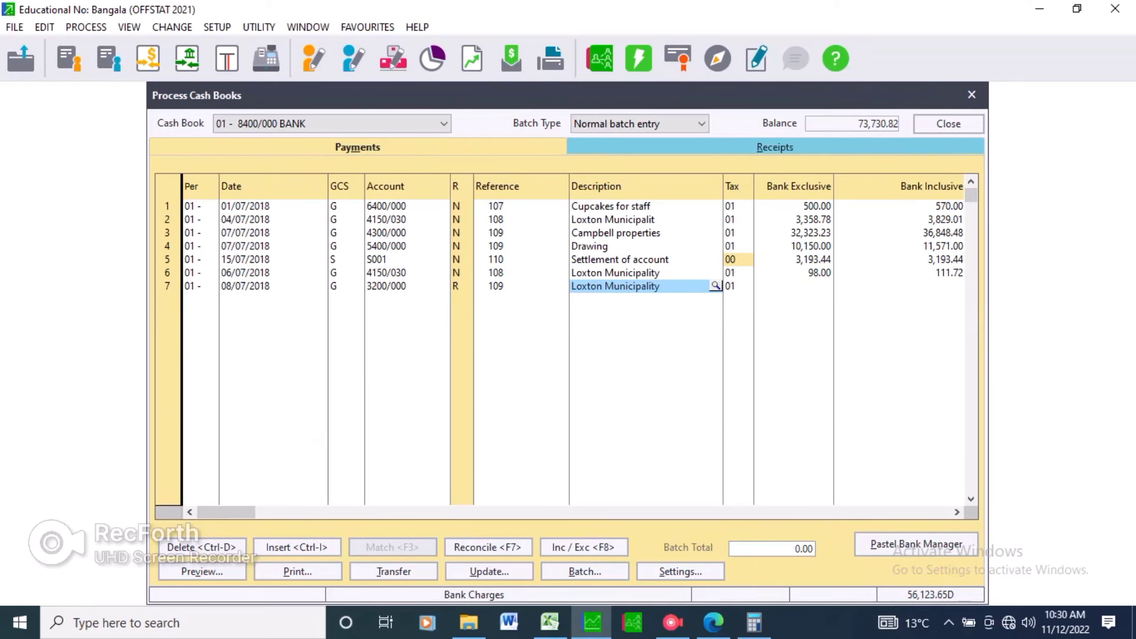
{"action": "type", "text": "S"}
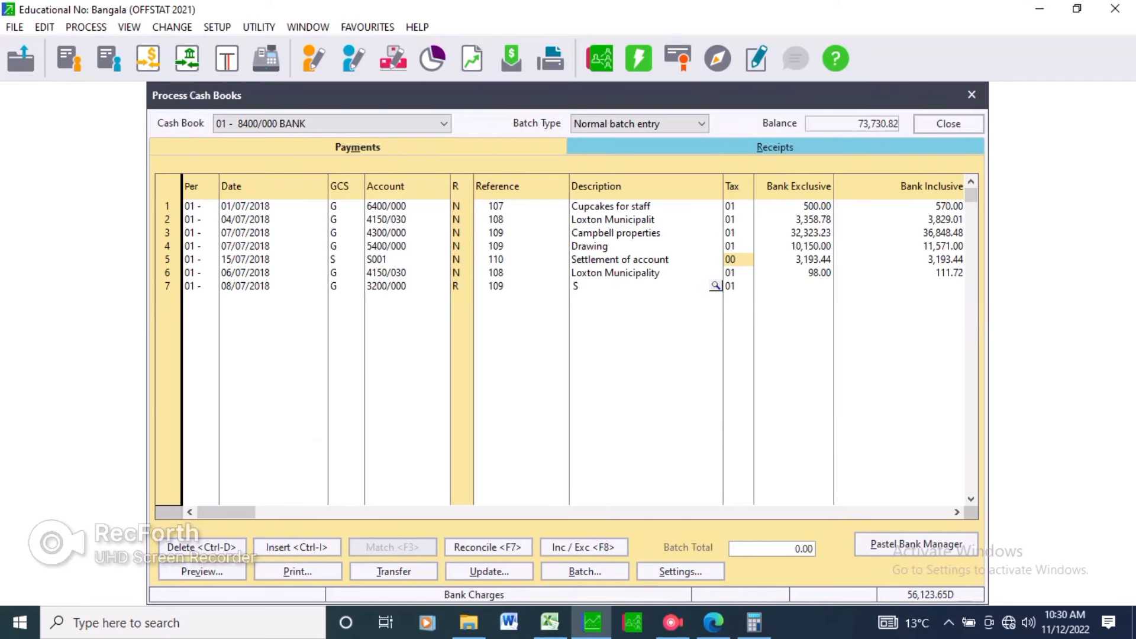
{"action": "type", "text": "ervice fee"}
{"action": "key", "text": "Escape"}
{"action": "key", "text": "Escape"}
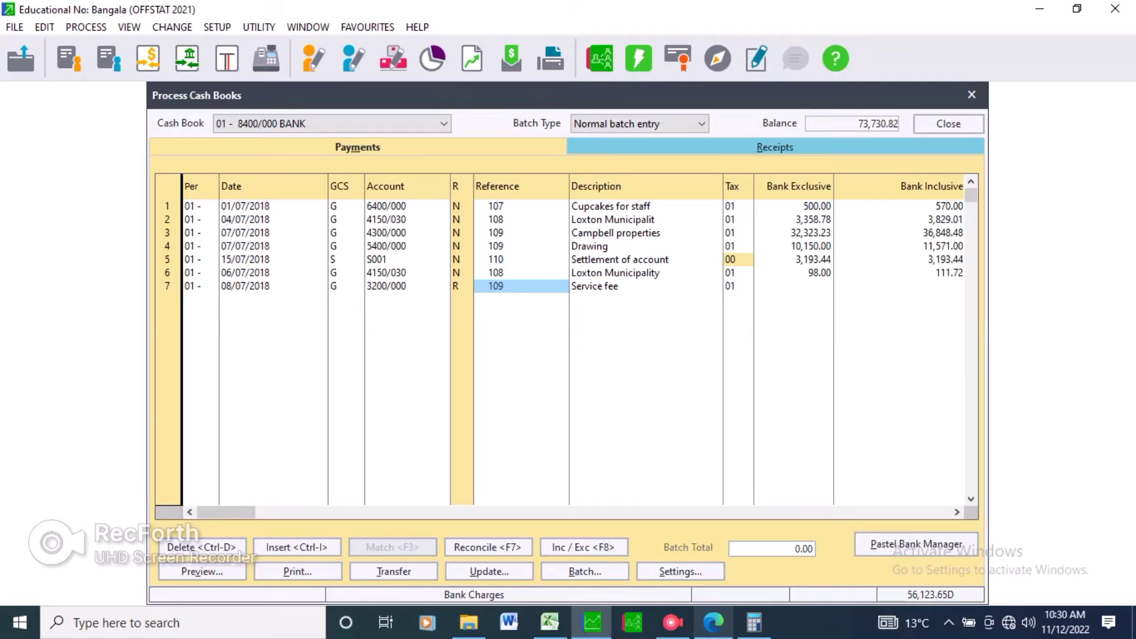
Enter 23.45 as line 7's bank exclusive amount and complete the line.
{"action": "key", "text": "alt+Tab"}
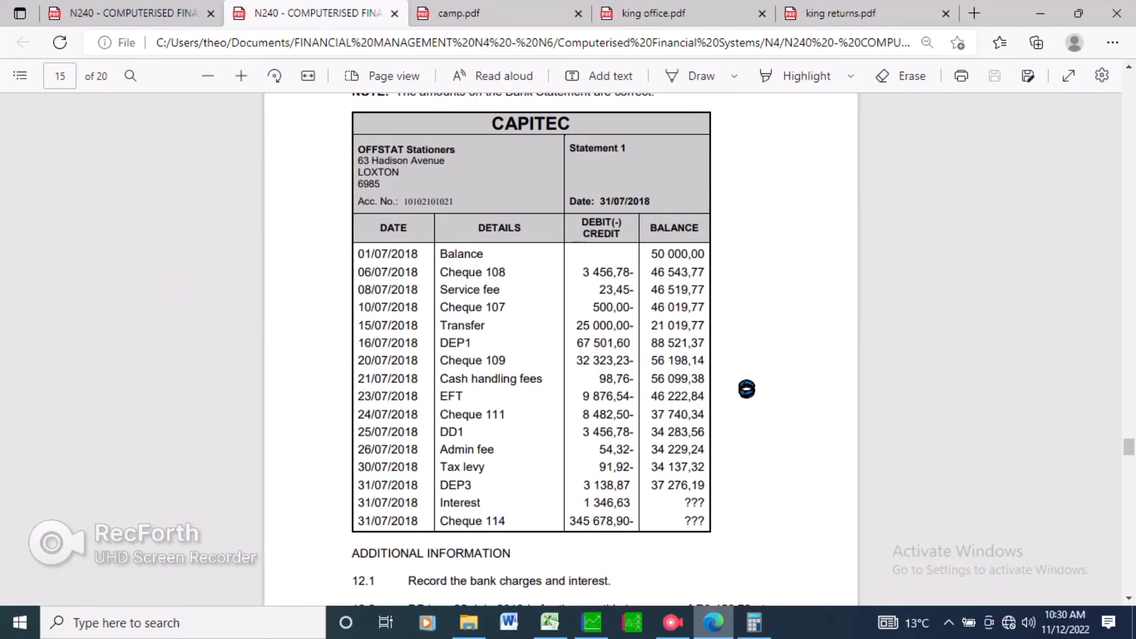
{"action": "key", "text": "alt+Tab"}
{"action": "mouse_move", "coordinate": [592, 623]}
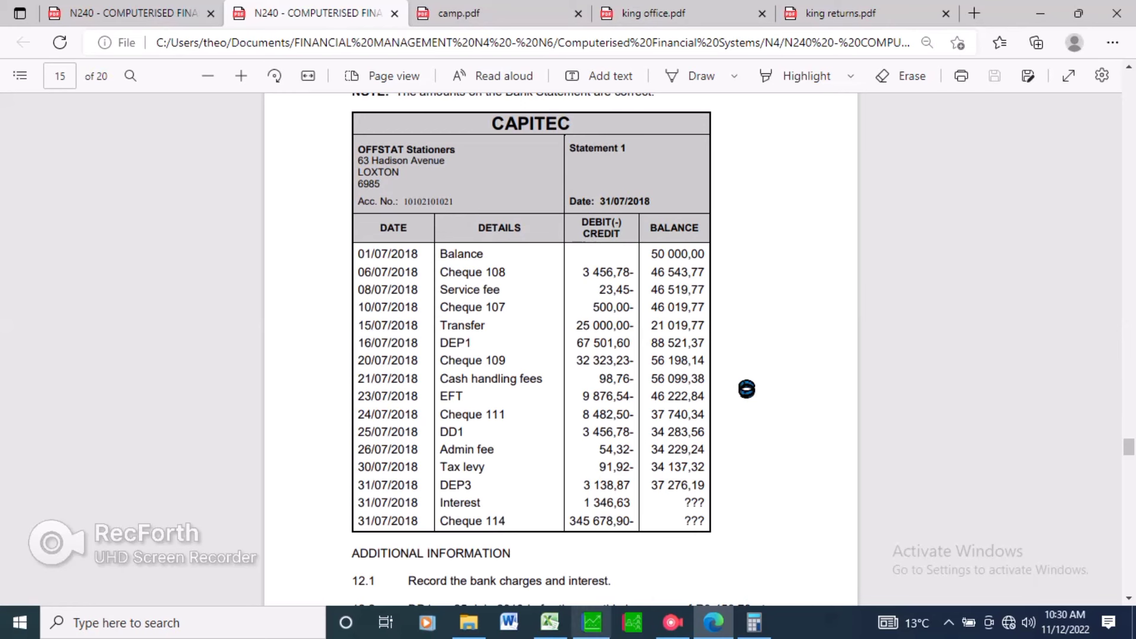
{"action": "key", "text": "alt+Tab"}
{"action": "left_click", "coordinate": [794, 286]}
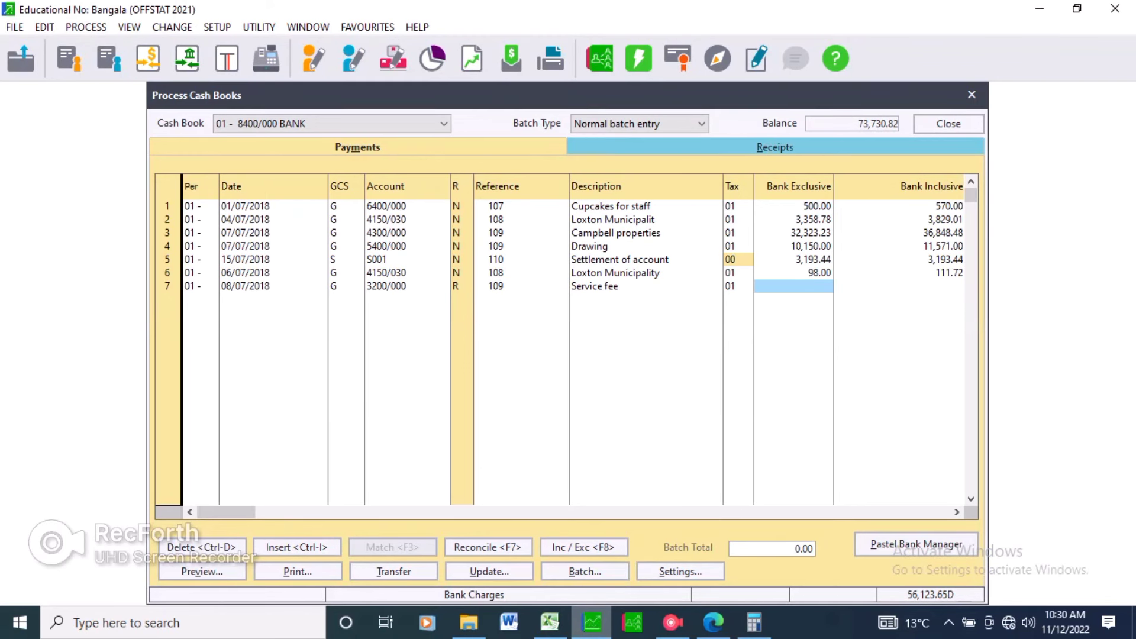
{"action": "type", "text": "23.45"}
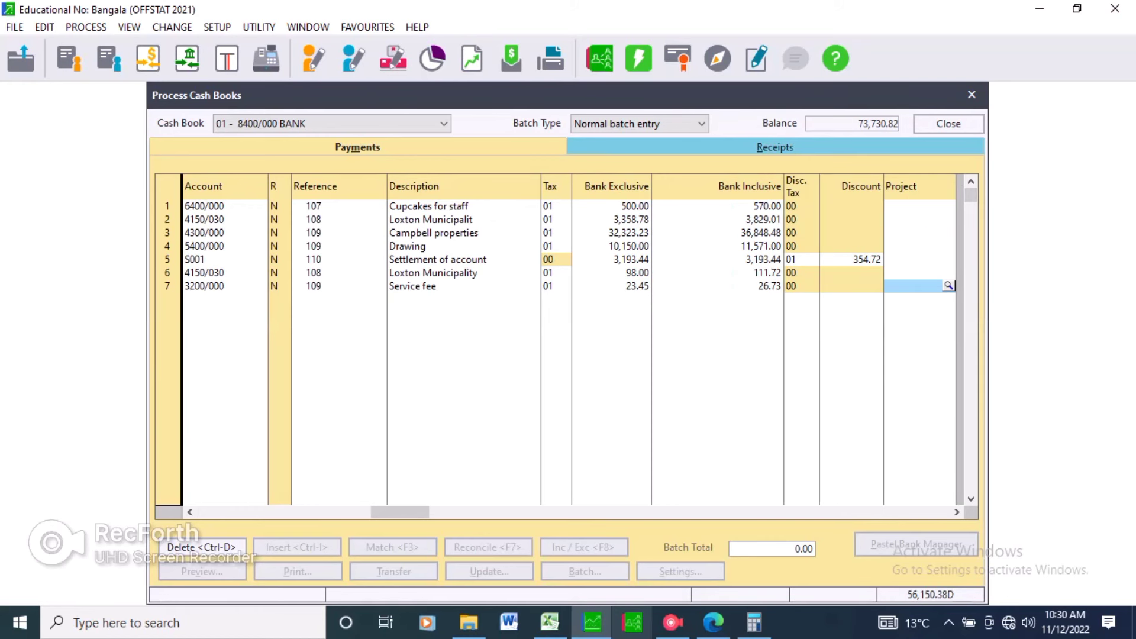
{"action": "left_click", "coordinate": [714, 623]}
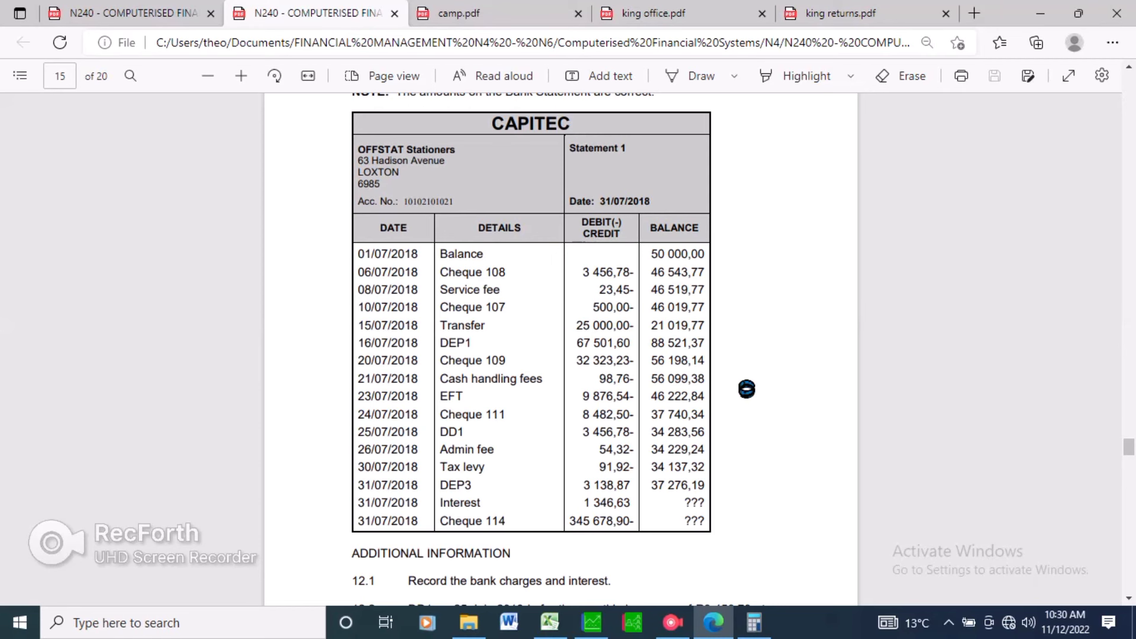
{"action": "scroll", "coordinate": [388, 564], "scroll_direction": "down", "scroll_amount": 1}
{"action": "scroll", "coordinate": [561, 349], "scroll_direction": "down", "scroll_amount": 1}
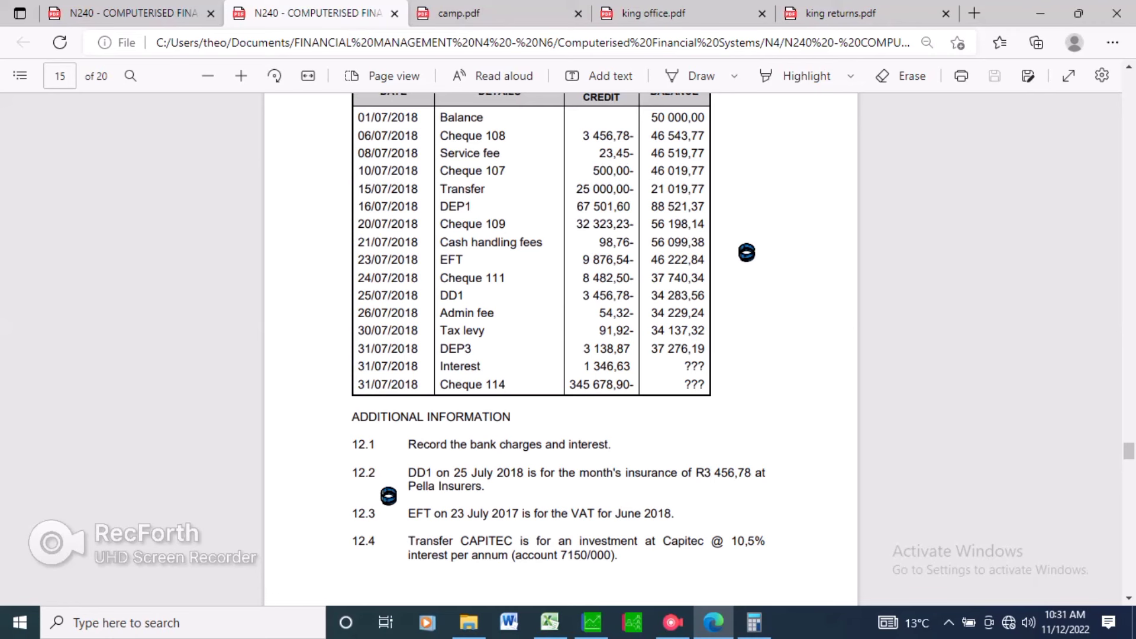
{"action": "key", "text": "alt+Tab"}
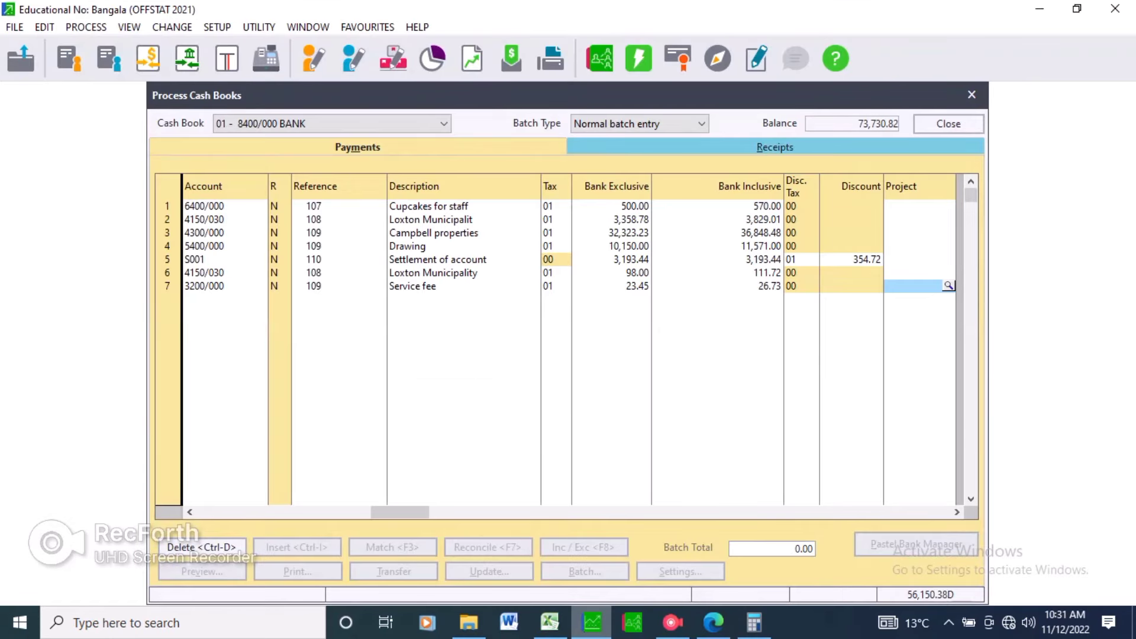
{"action": "key", "text": "Return"}
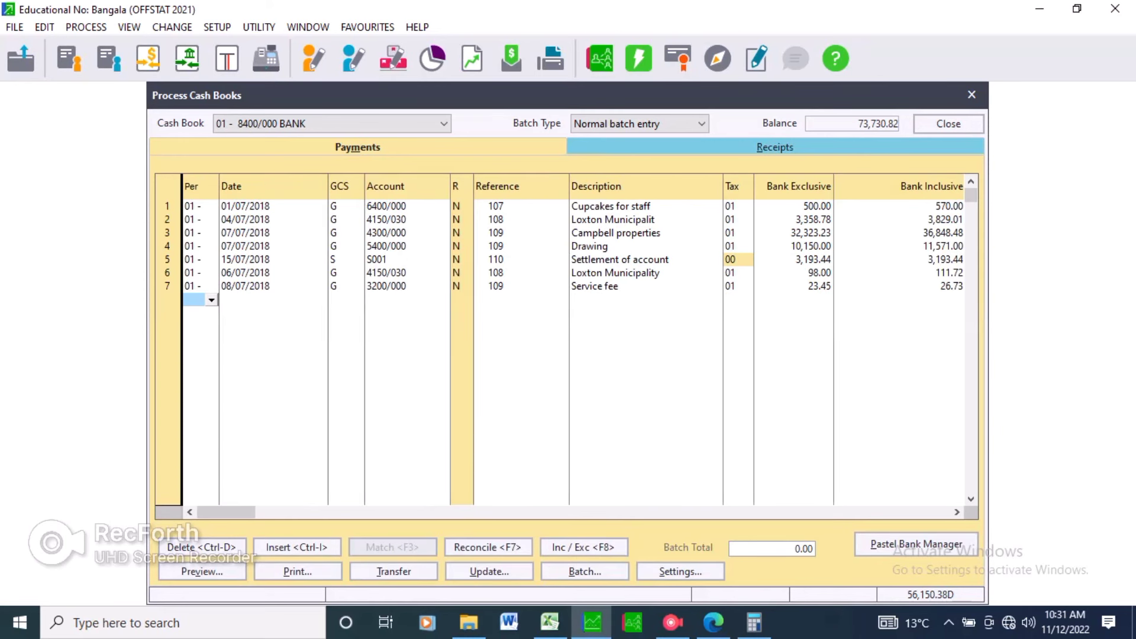
{"action": "key", "text": "Return"}
{"action": "key", "text": "Return"}
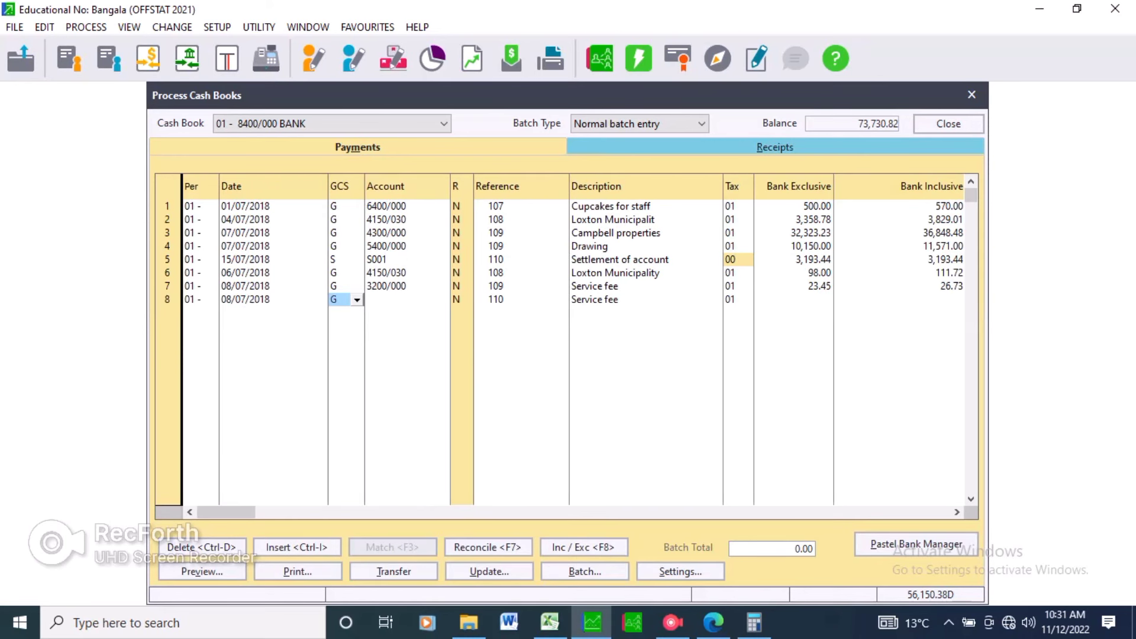
Set the date of new line 8 to 15/07/2018.
{"action": "left_click", "coordinate": [262, 300]}
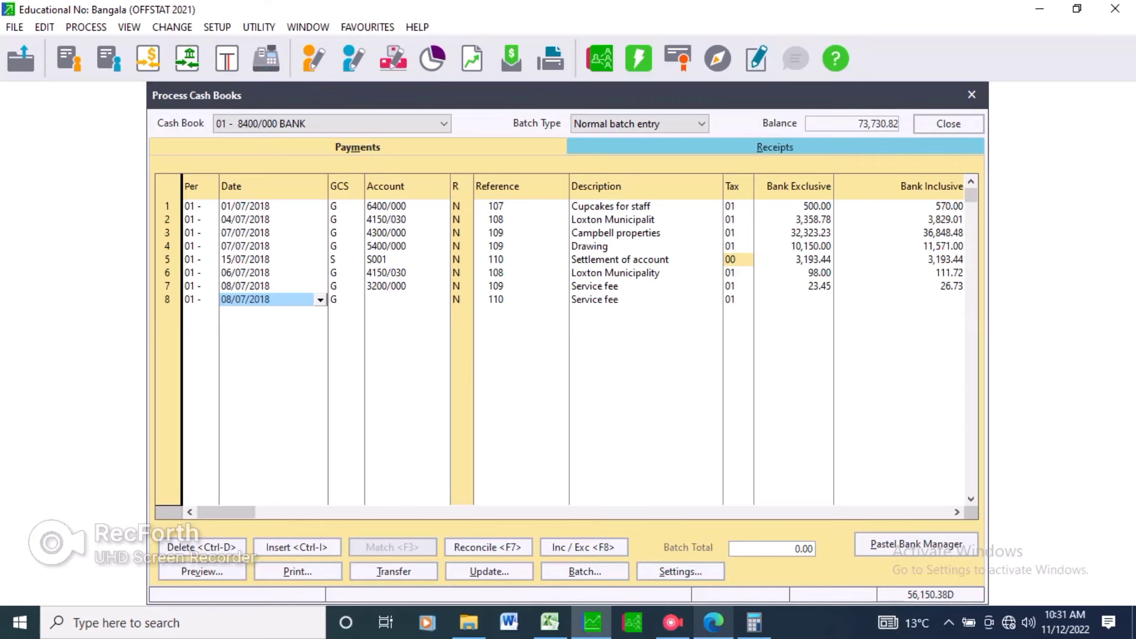
{"action": "left_click", "coordinate": [713, 623]}
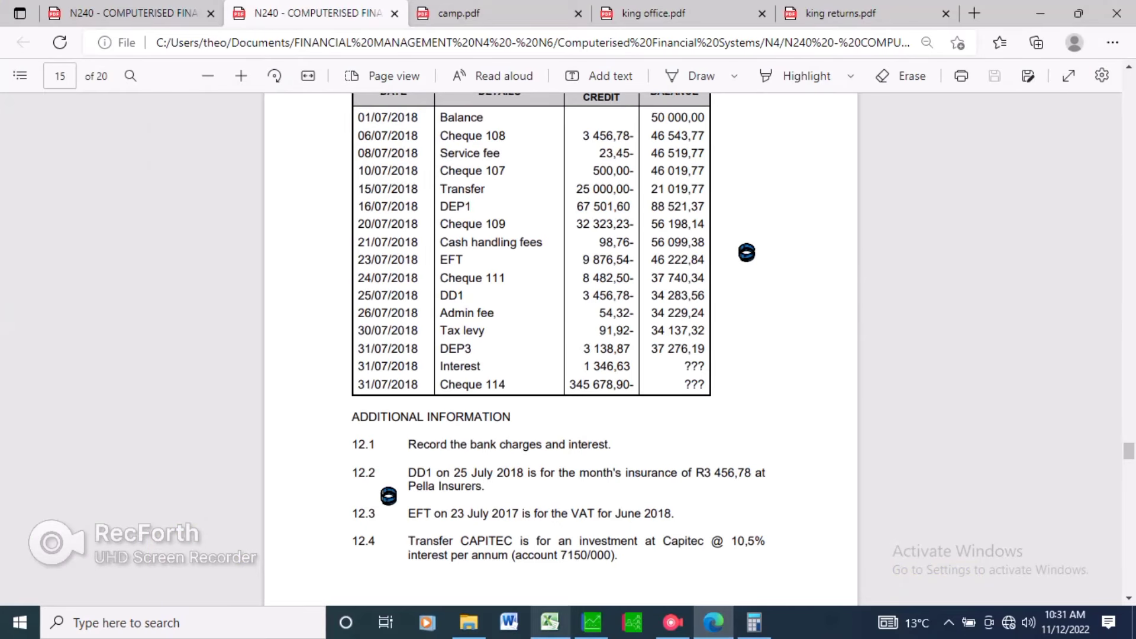
{"action": "mouse_move", "coordinate": [550, 622]}
{"action": "left_click", "coordinate": [592, 622]}
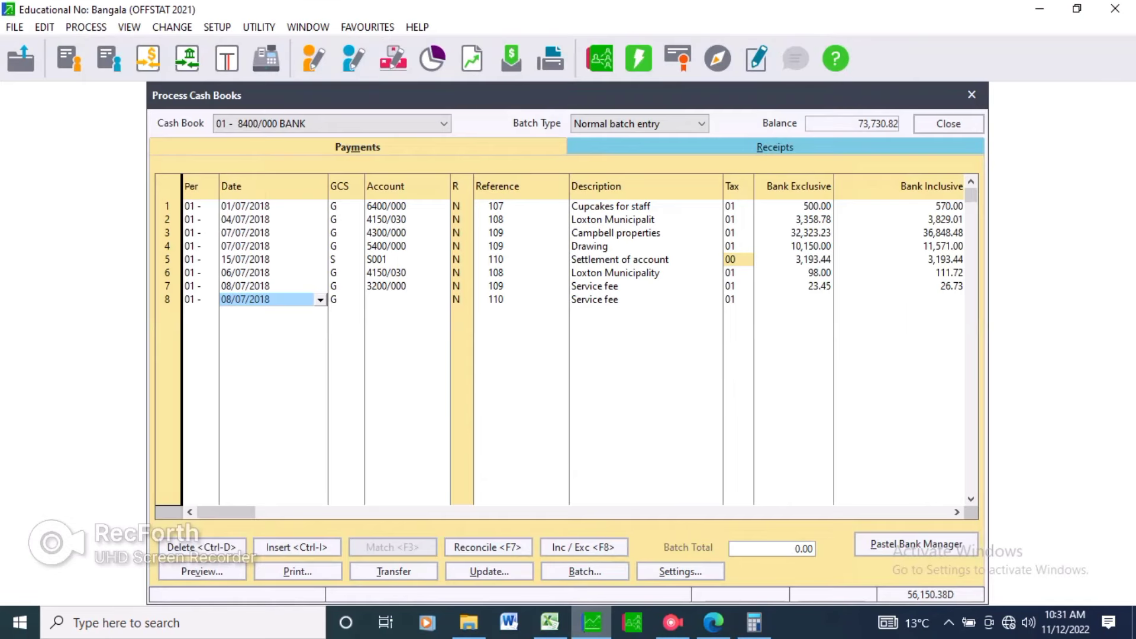
{"action": "type", "text": "10"}
{"action": "key", "text": "BackSpace"}
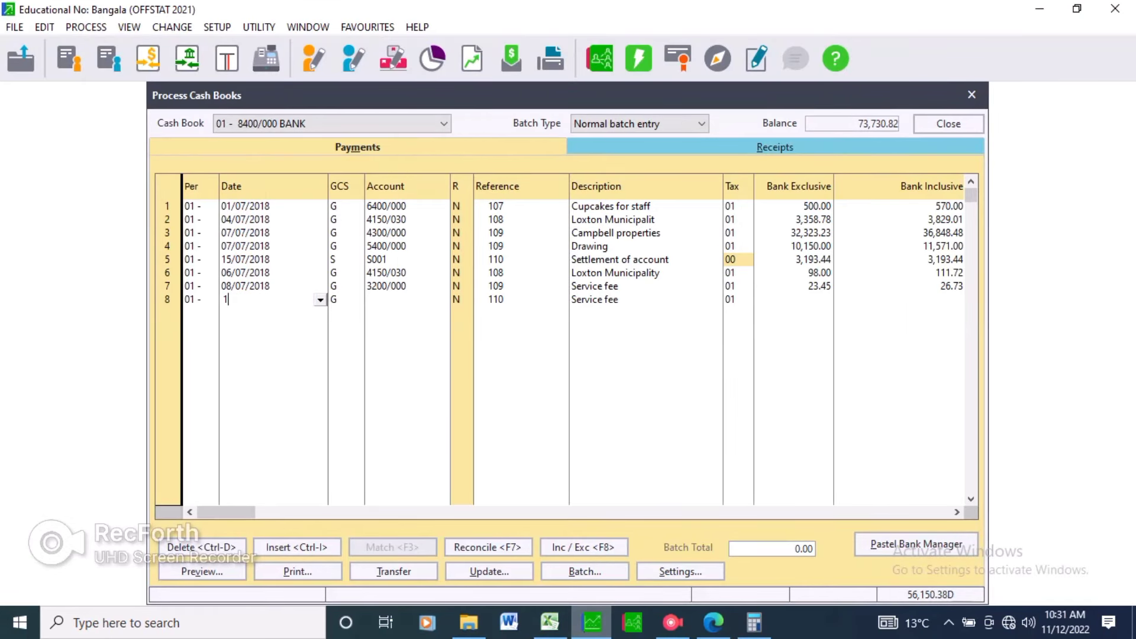
{"action": "type", "text": "5/07"}
{"action": "key", "text": "Tab"}
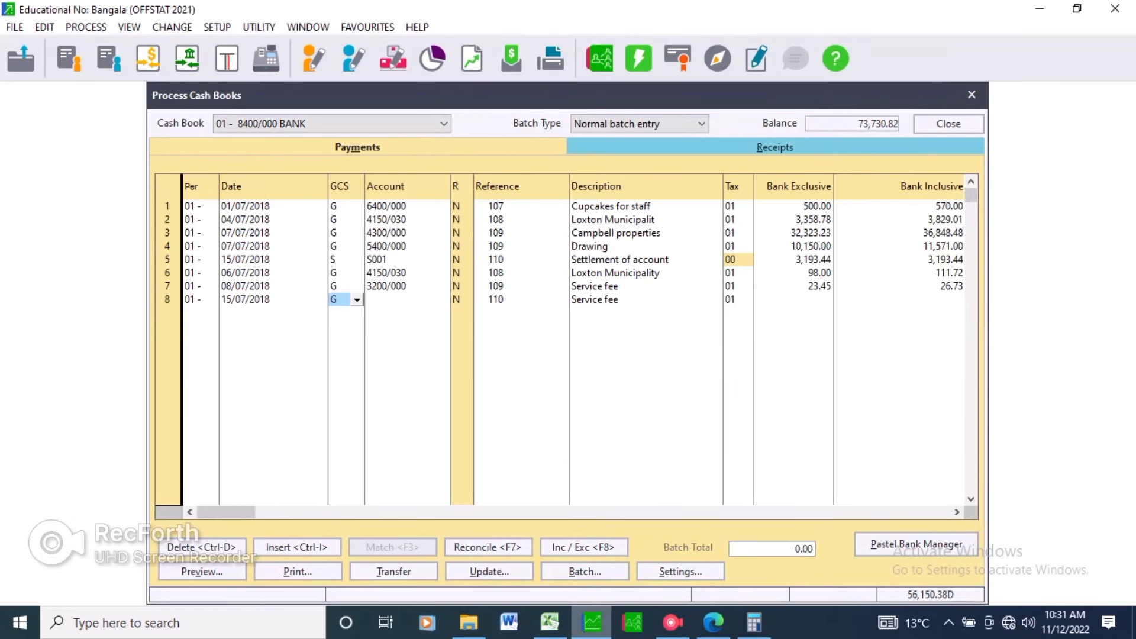
Select general ledger account 7150/000 Interest received for line 8.
{"action": "key", "text": "Tab"}
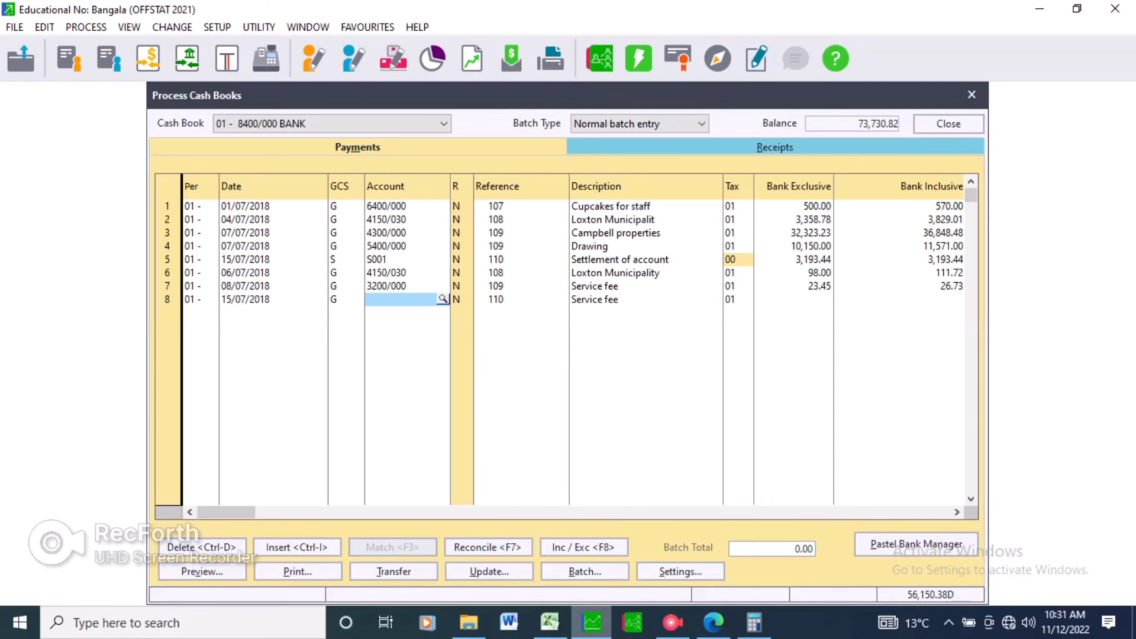
{"action": "key", "text": "Return"}
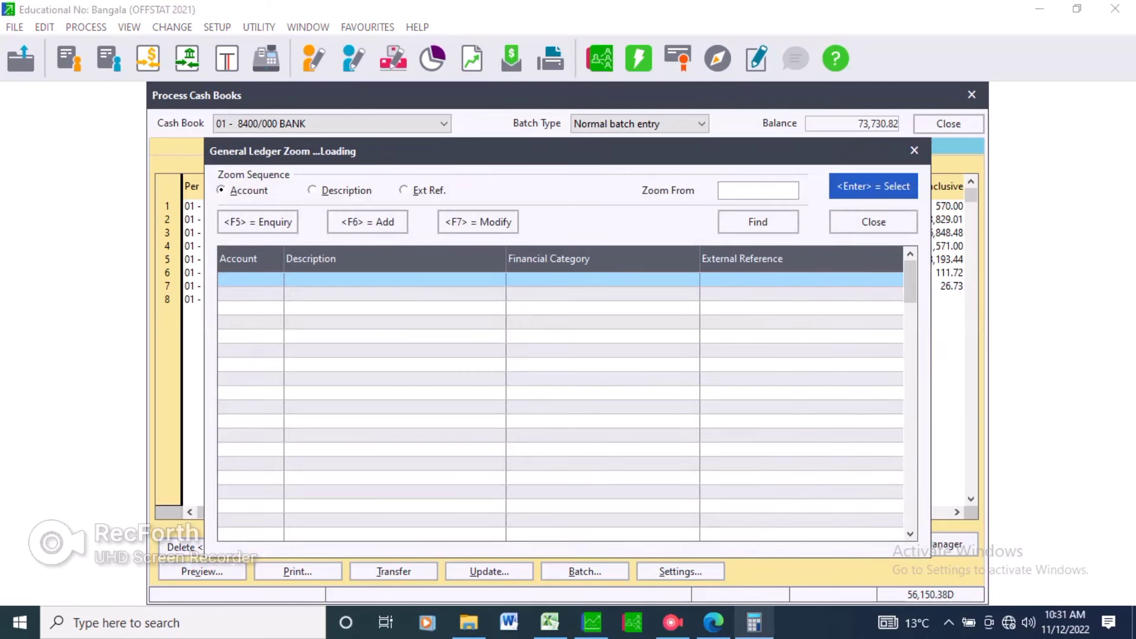
{"action": "key", "text": "alt+Tab"}
{"action": "key", "text": "alt+Tab"}
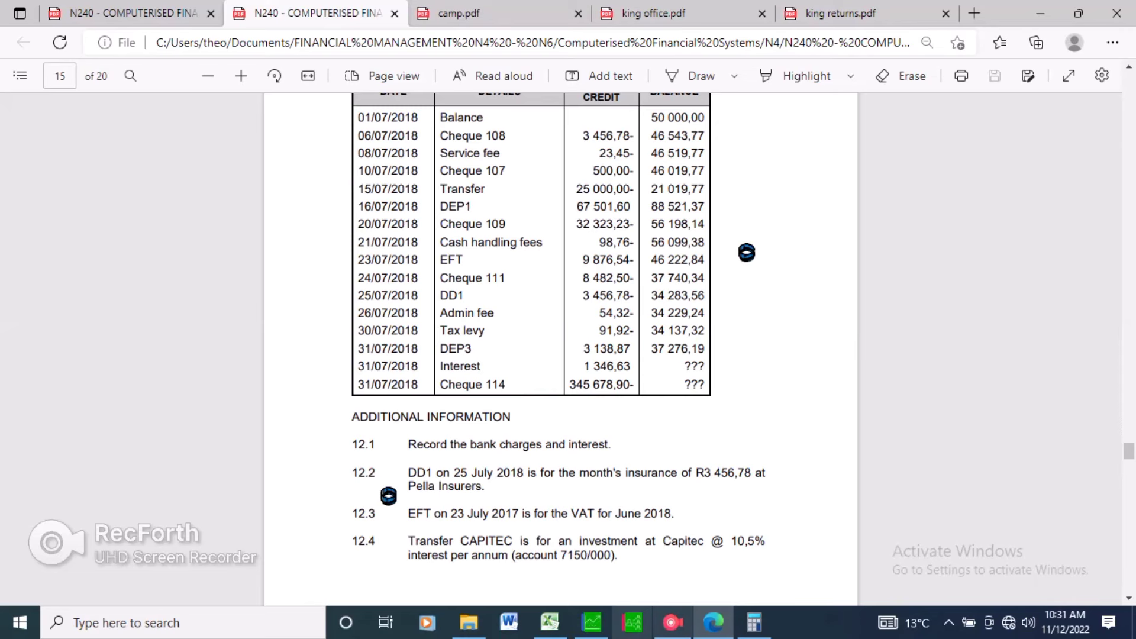
{"action": "type", "text": "7"}
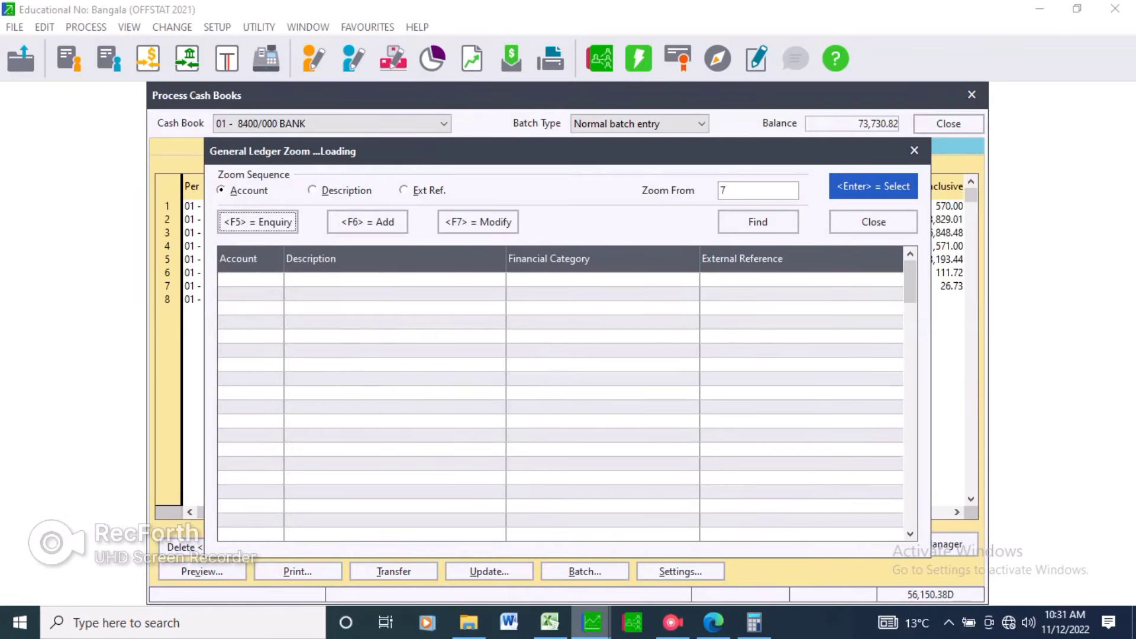
{"action": "type", "text": "1"}
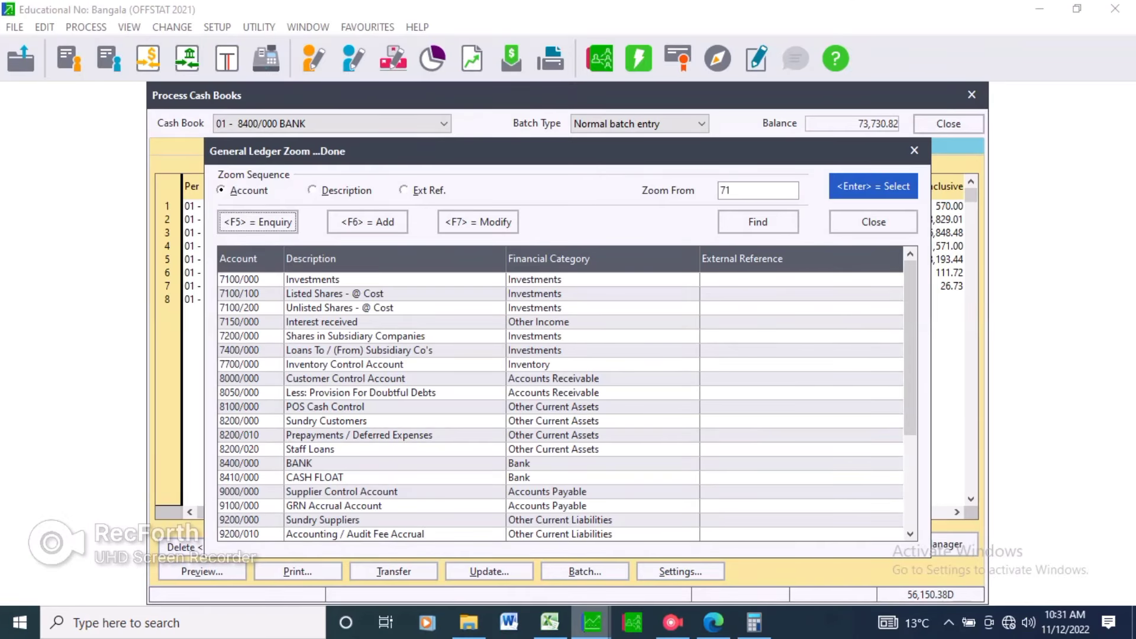
{"action": "type", "text": "50"}
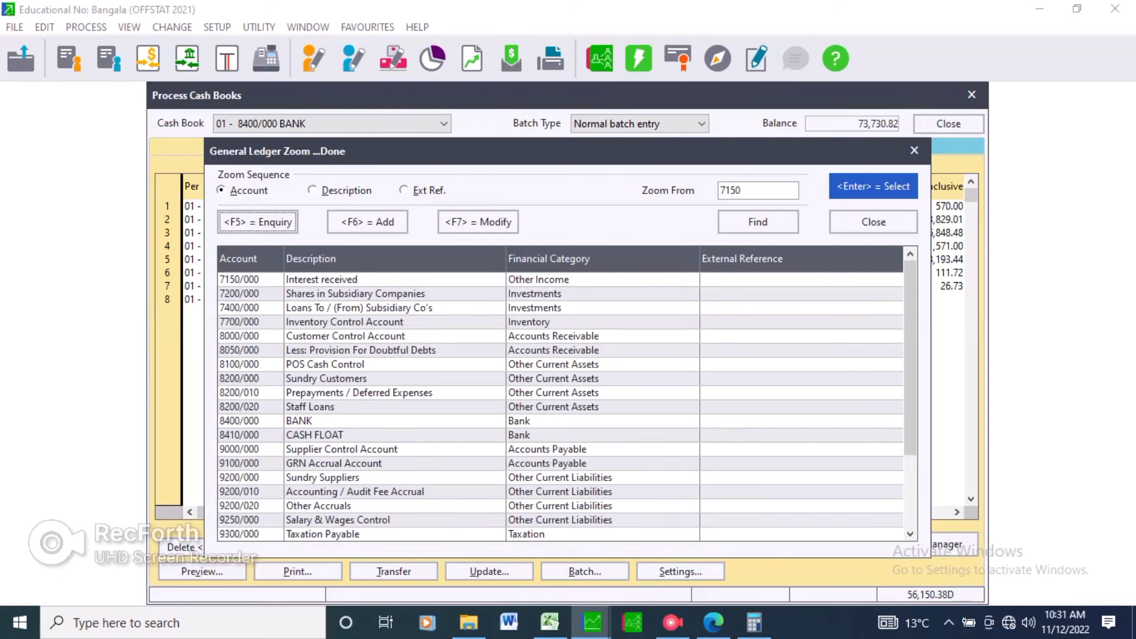
{"action": "key", "text": "Tab"}
{"action": "key", "text": "Return"}
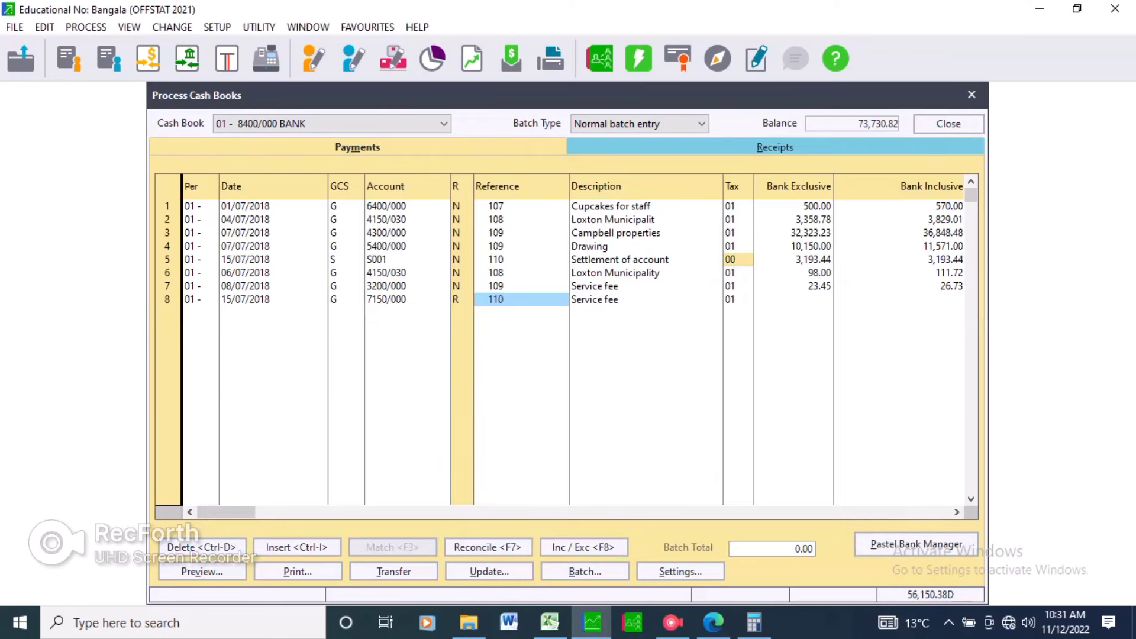
{"action": "key", "text": "Return"}
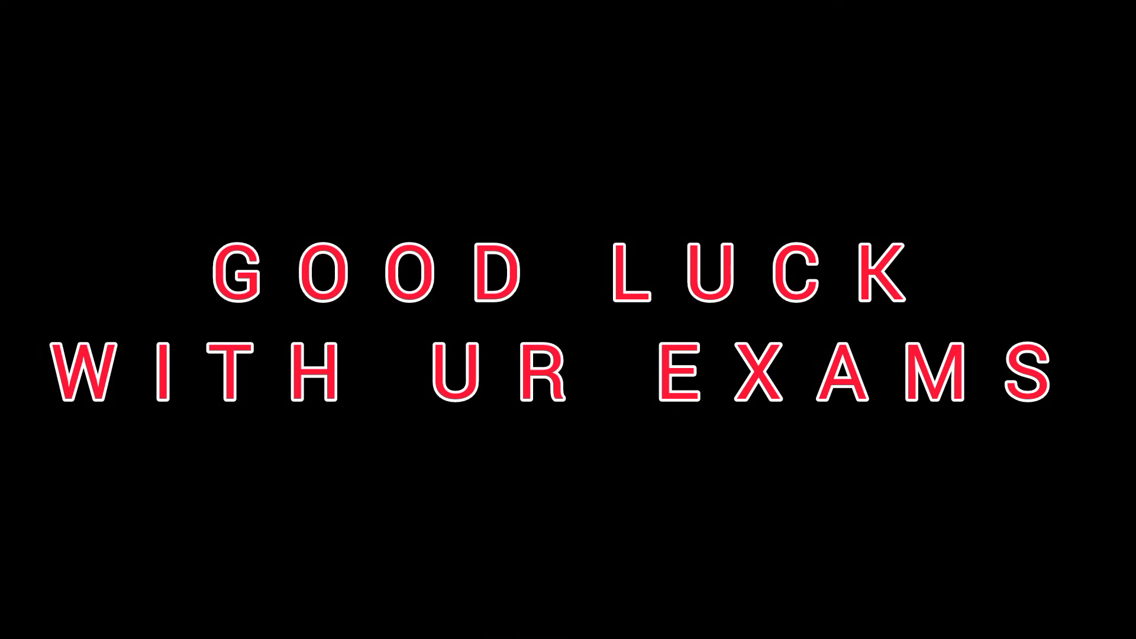